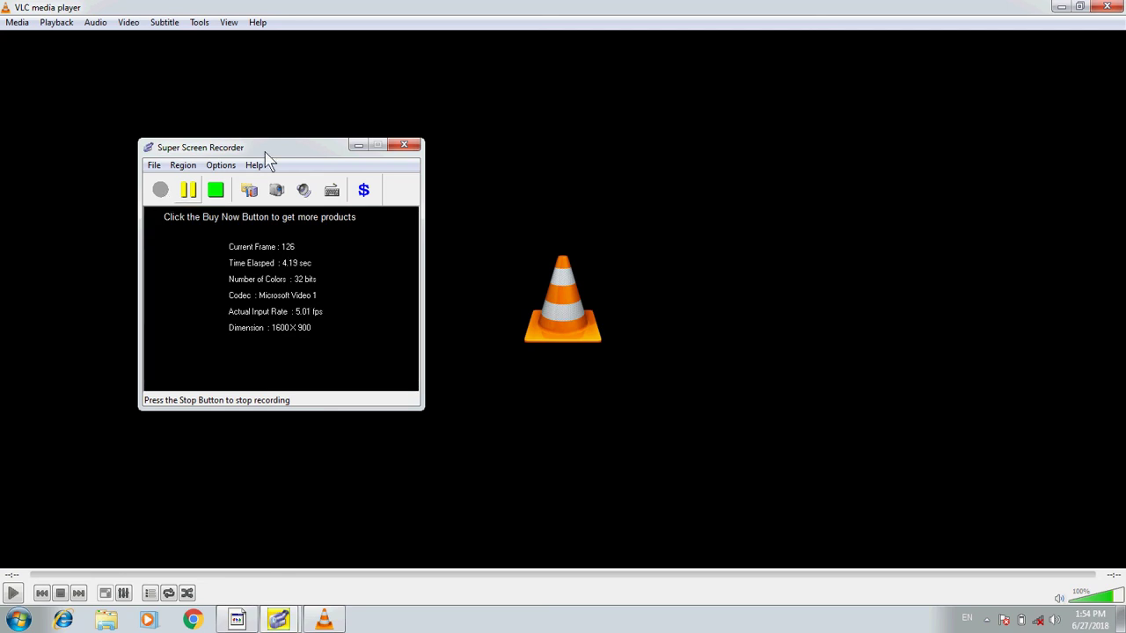
Close VLC media player, minimize the screen recorder, and refresh the desktop.
{"action": "left_click", "coordinate": [925, 7]}
{"action": "left_click", "coordinate": [1105, 6]}
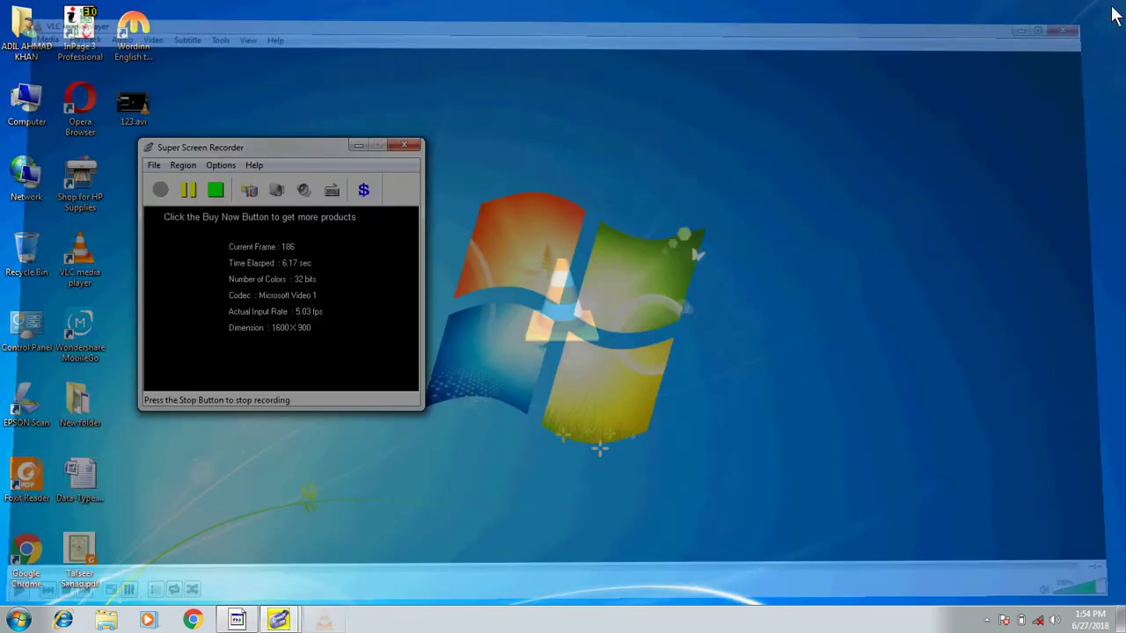
{"action": "left_click", "coordinate": [358, 147]}
{"action": "right_click", "coordinate": [314, 90]}
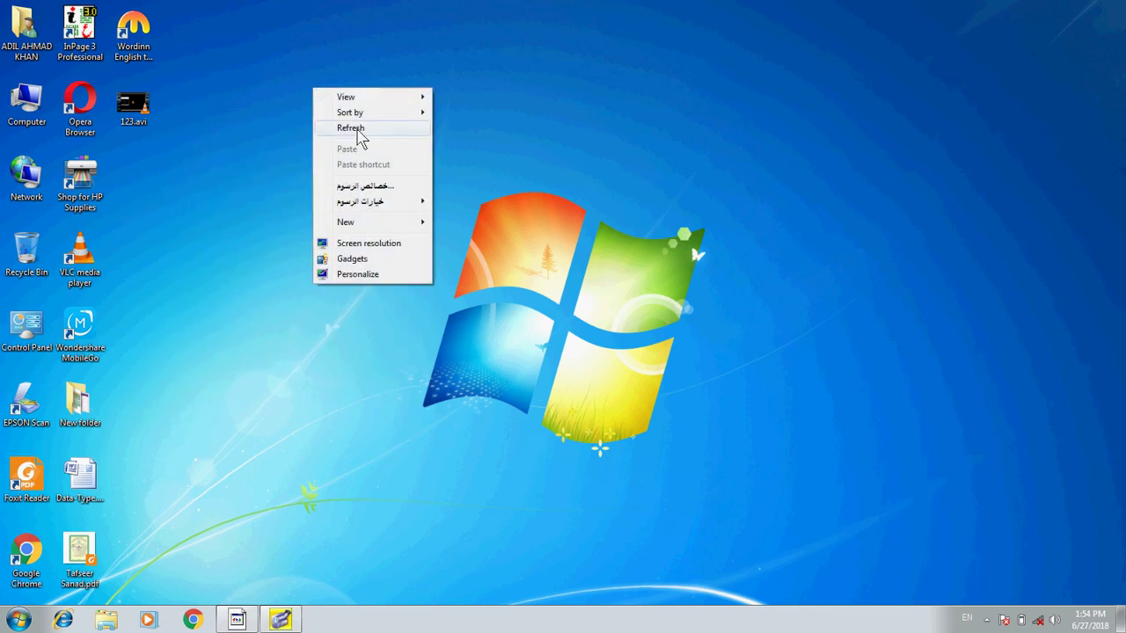
{"action": "left_click", "coordinate": [360, 131]}
{"action": "right_click", "coordinate": [330, 80]}
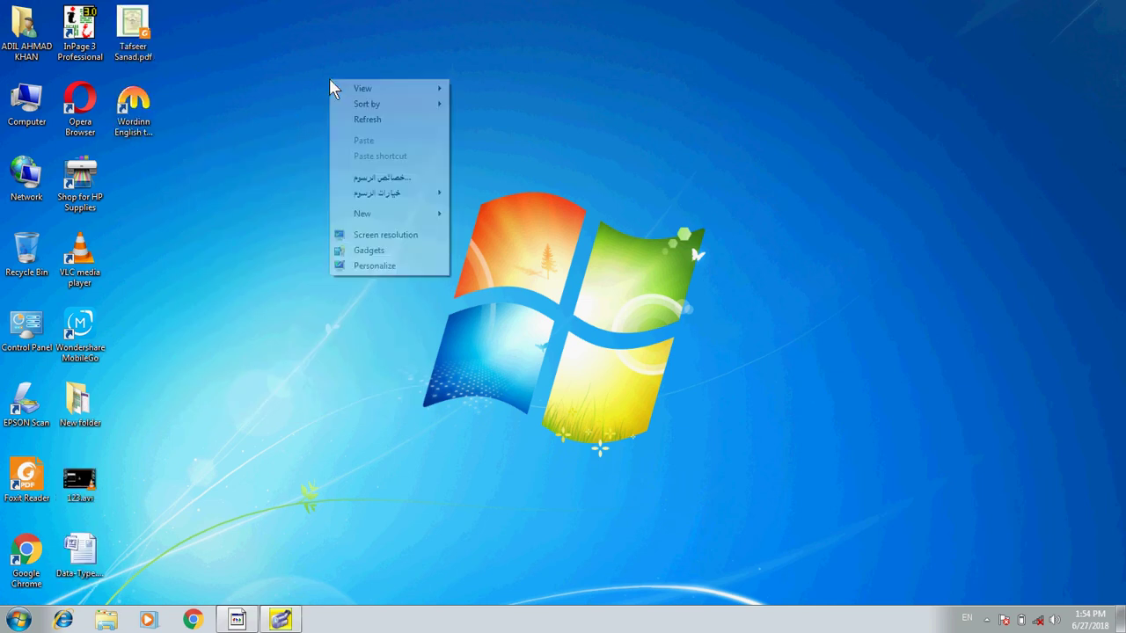
{"action": "left_click", "coordinate": [365, 121]}
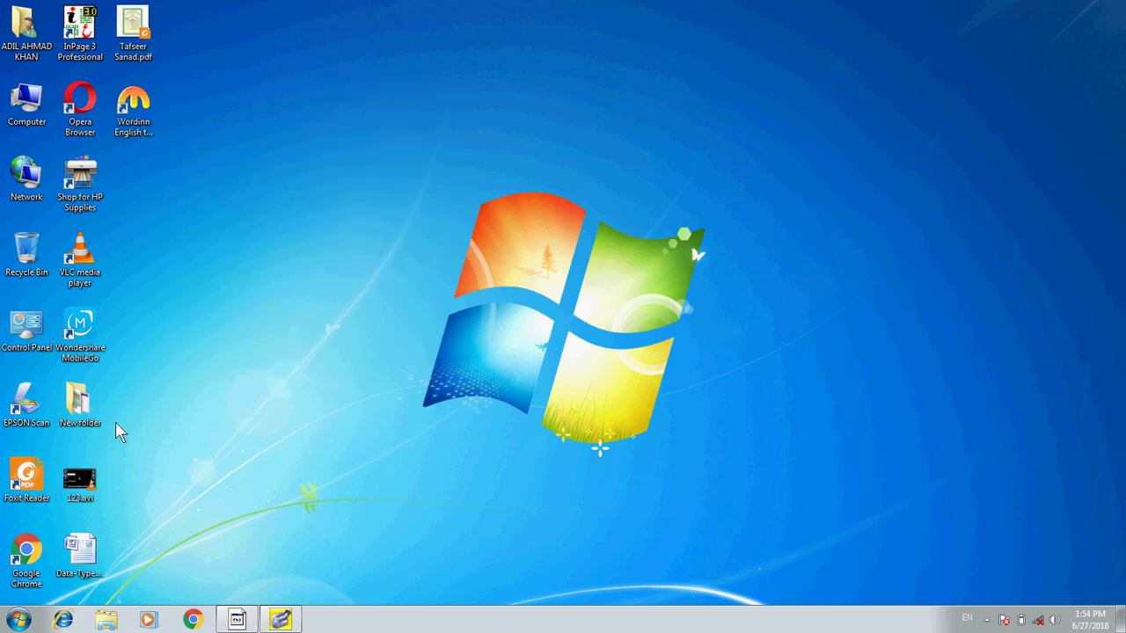
Permanently delete 123.avi from the desktop with Shift+Delete, then refresh the desktop.
{"action": "left_click", "coordinate": [83, 490]}
{"action": "key", "text": "shift+Delete"}
{"action": "key", "text": "Return"}
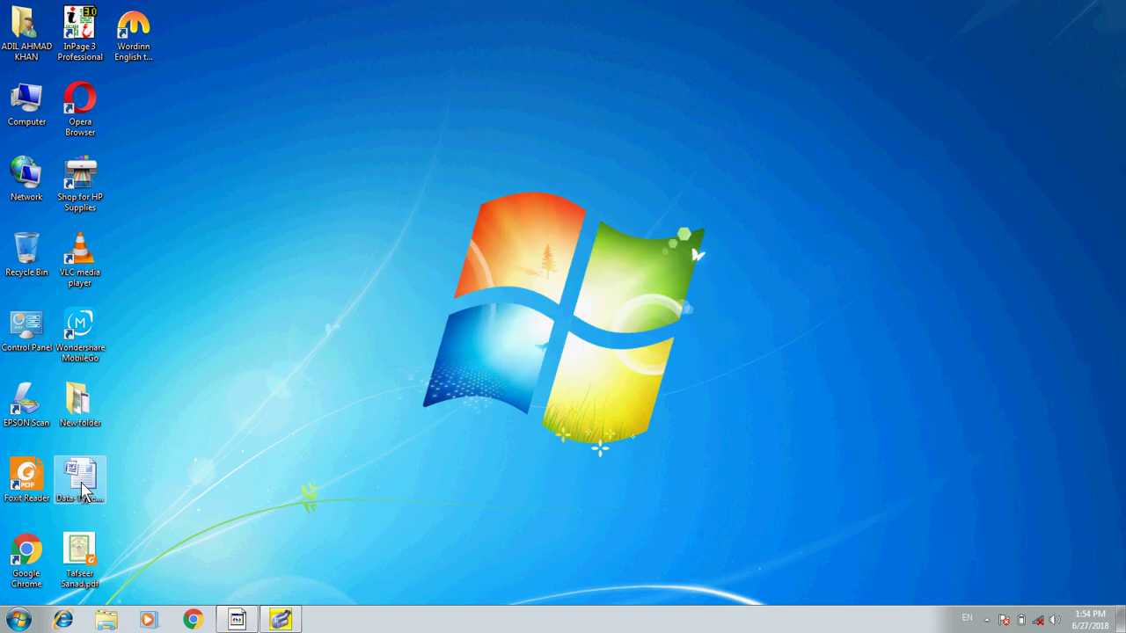
{"action": "right_click", "coordinate": [405, 193]}
{"action": "left_click", "coordinate": [433, 230]}
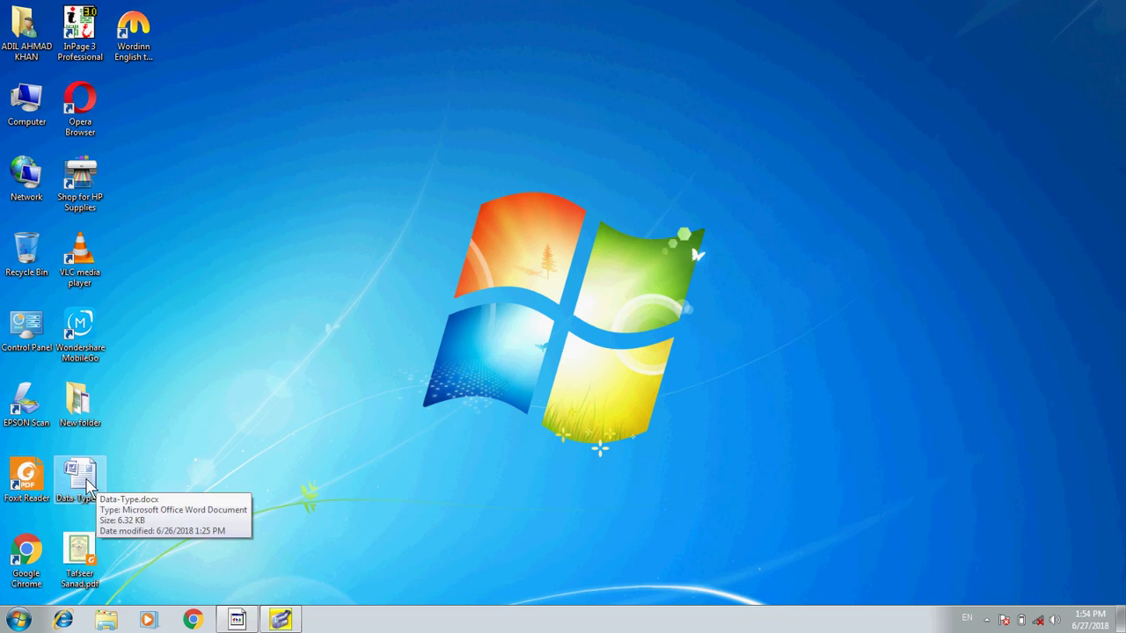
Launch the On-Screen Keyboard by searching 'osk' in the Start menu.
{"action": "key", "text": "super"}
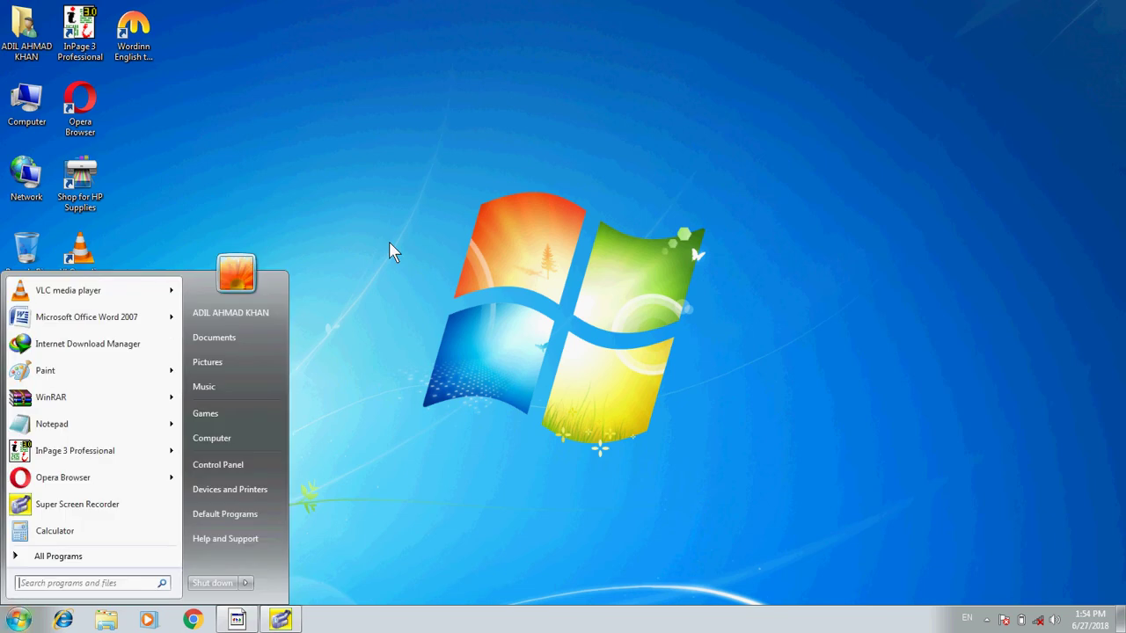
{"action": "type", "text": "osk"}
{"action": "key", "text": "Return"}
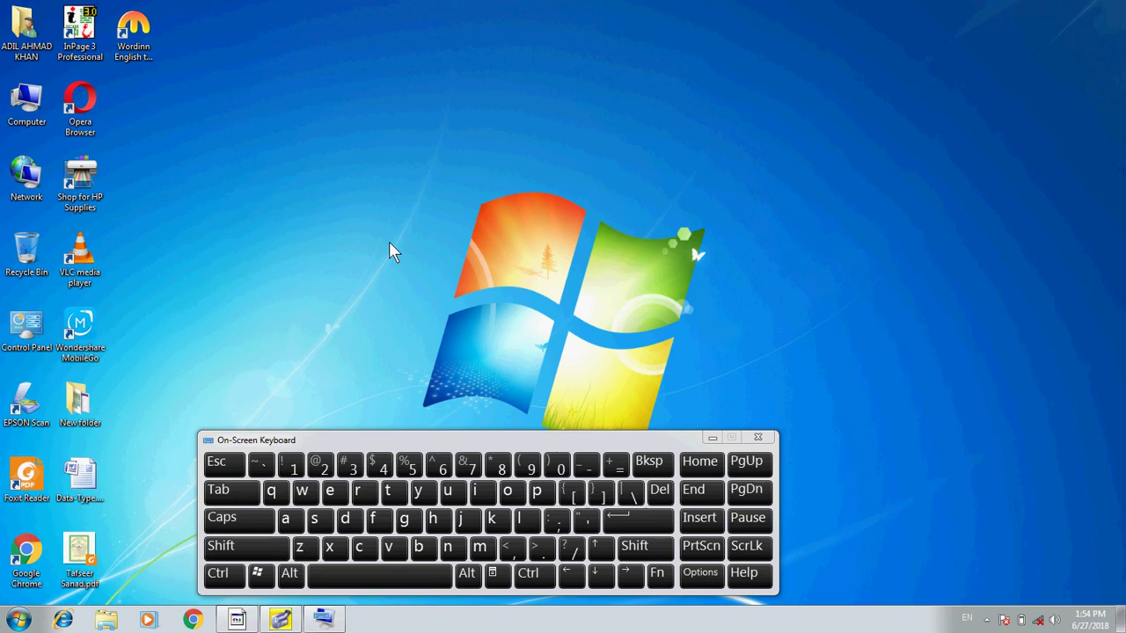
Launch Microsoft Office Word 2007 by searching 'word' in the Start menu.
{"action": "key", "text": "super"}
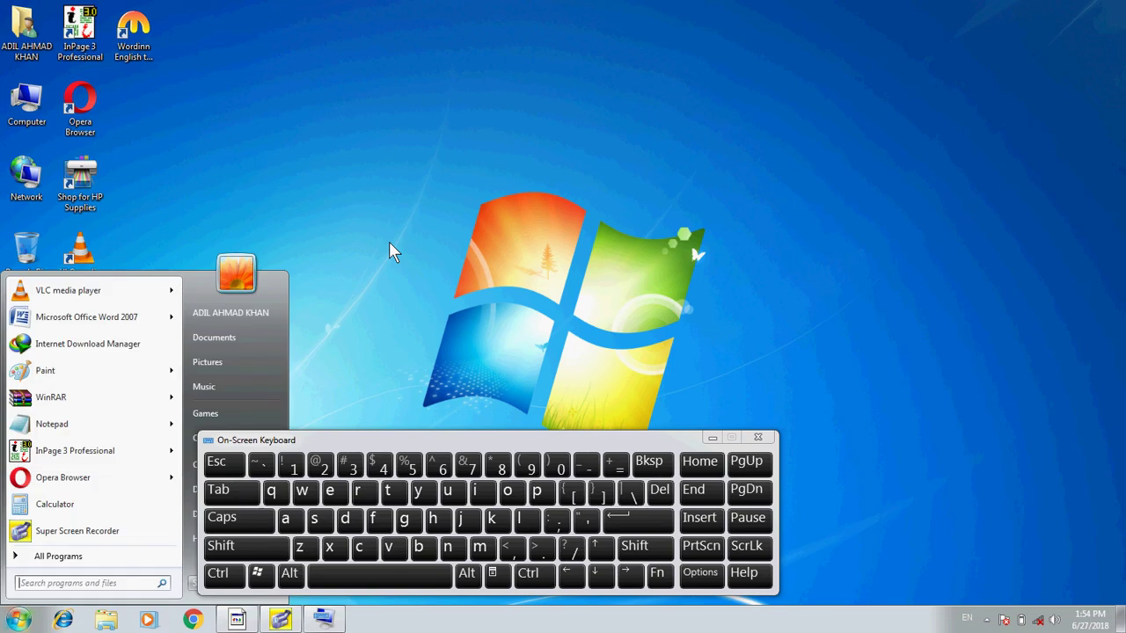
{"action": "type", "text": "word"}
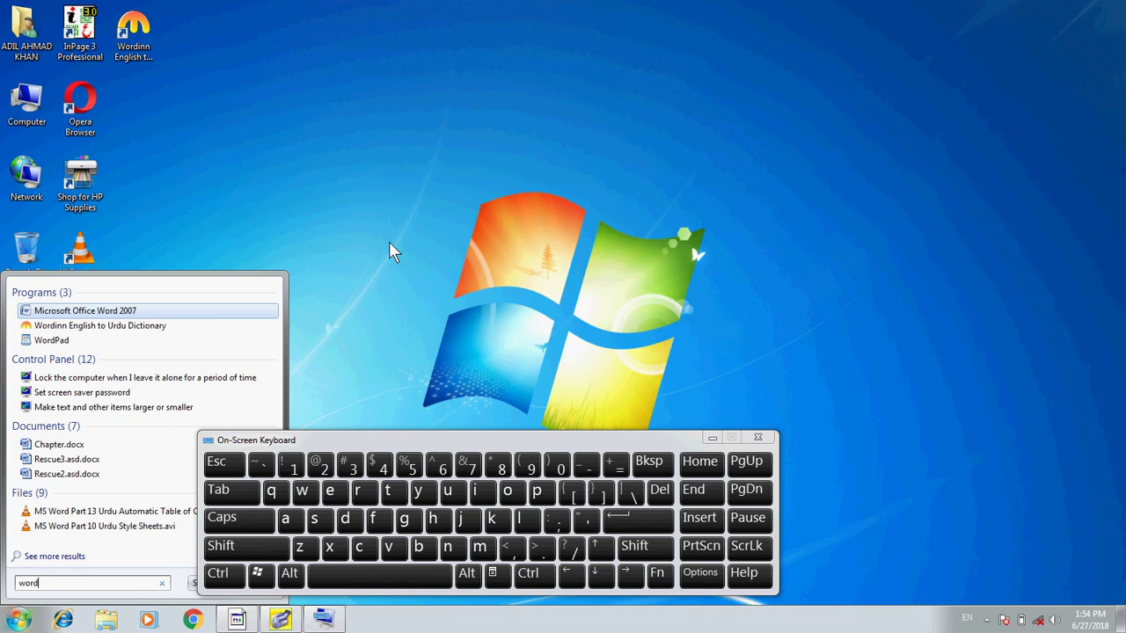
{"action": "key", "text": "Return"}
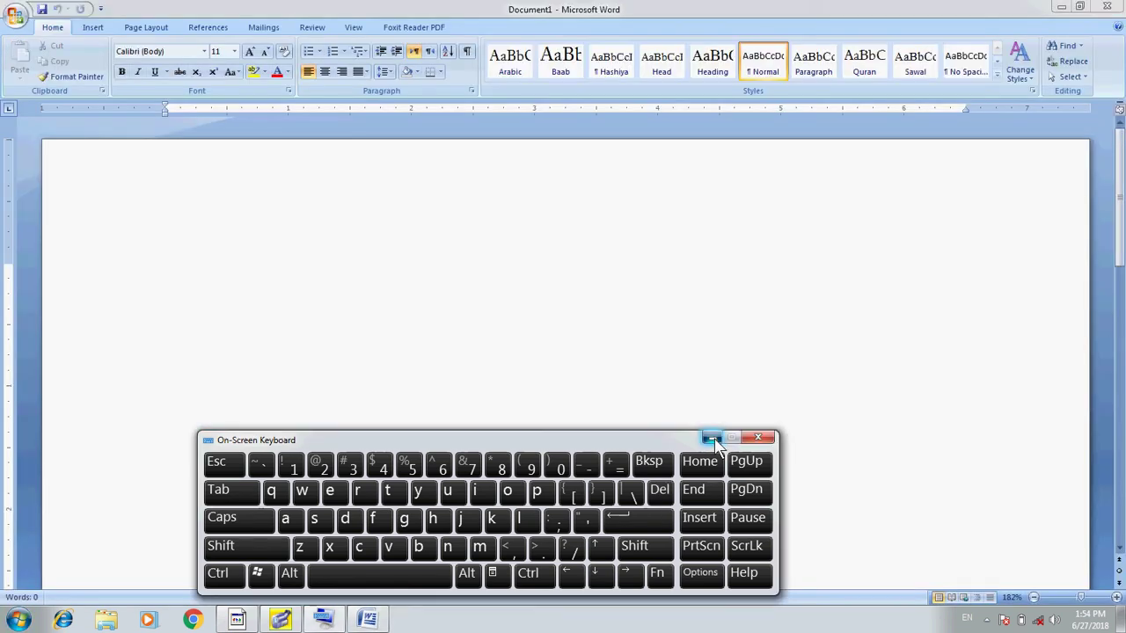
Minimize the On-Screen Keyboard and show the Insert tab's Table size grid.
{"action": "left_click", "coordinate": [712, 437]}
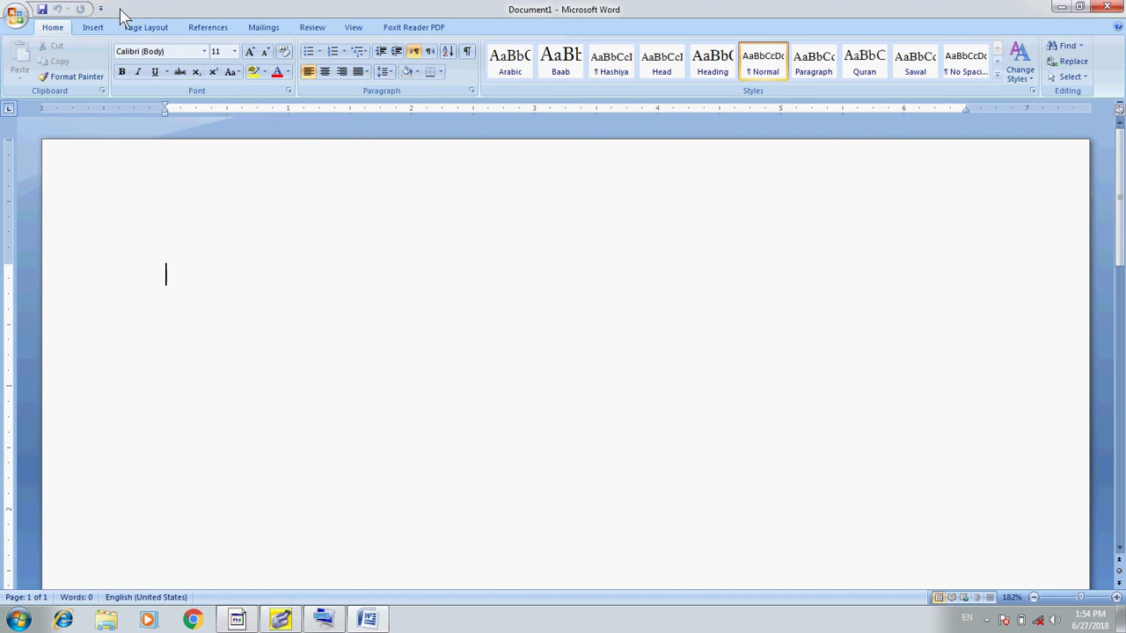
{"action": "left_click", "coordinate": [95, 28]}
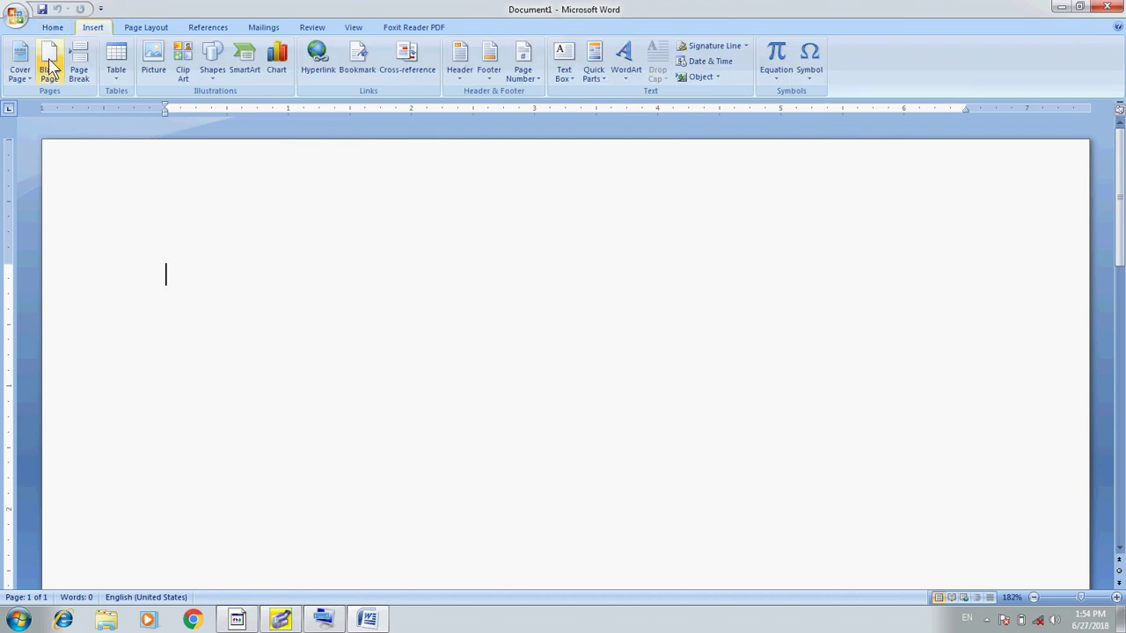
{"action": "left_click", "coordinate": [117, 80]}
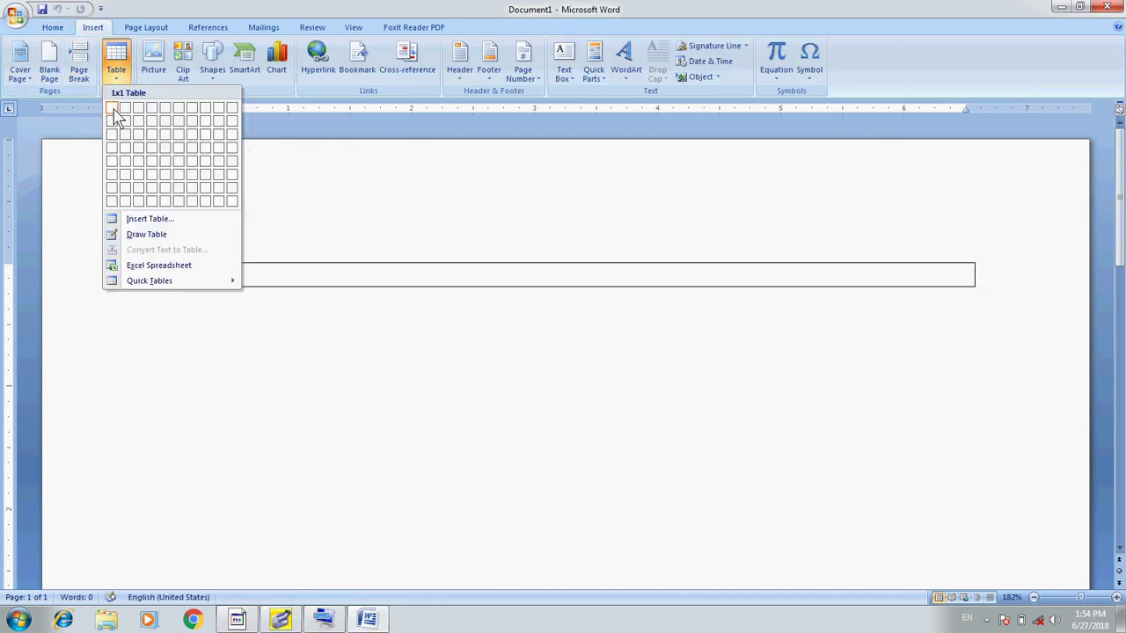
{"action": "left_click", "coordinate": [116, 55]}
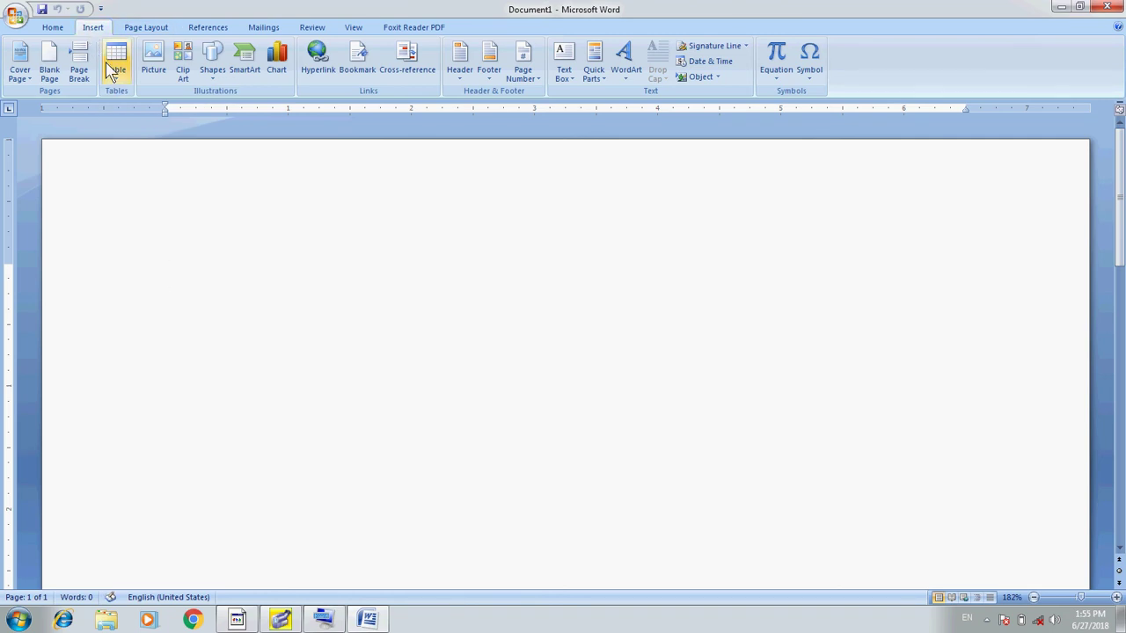
{"action": "left_click", "coordinate": [116, 66]}
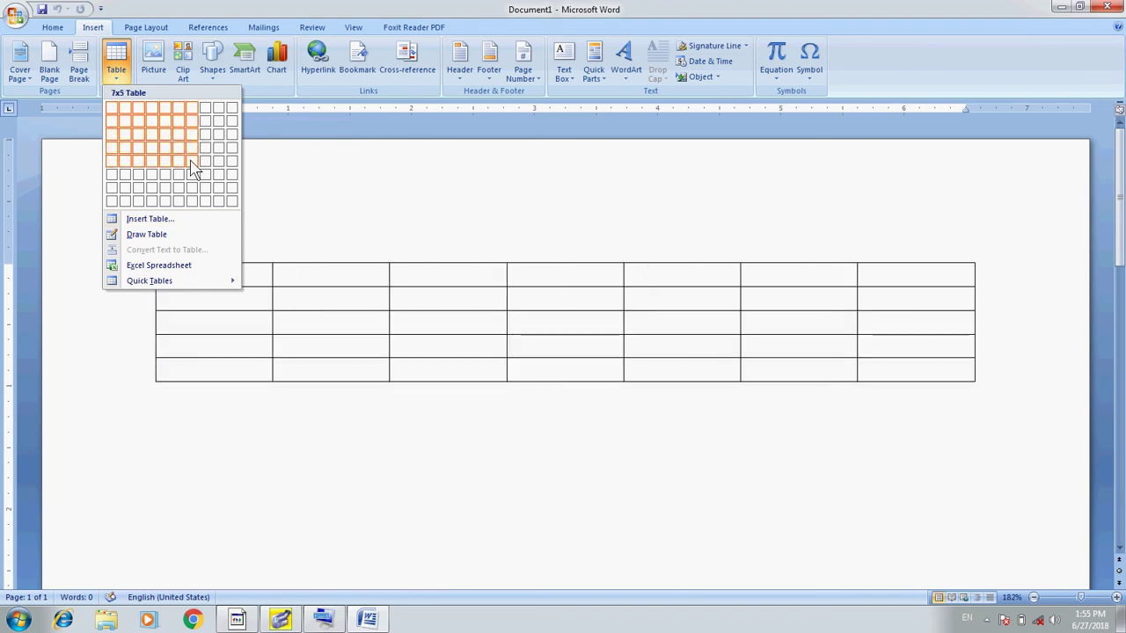
Insert a 1-row, 8-column table and place the caret in its first cell.
{"action": "left_click", "coordinate": [207, 110]}
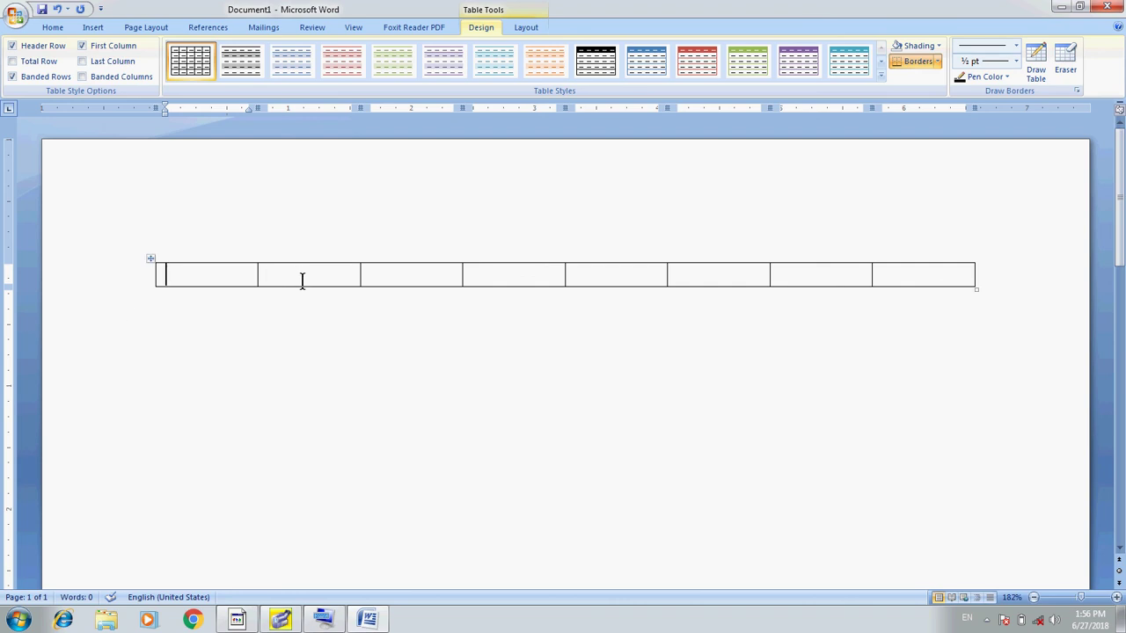
{"action": "left_click", "coordinate": [215, 251]}
{"action": "left_click", "coordinate": [188, 282]}
{"action": "left_click", "coordinate": [128, 278]}
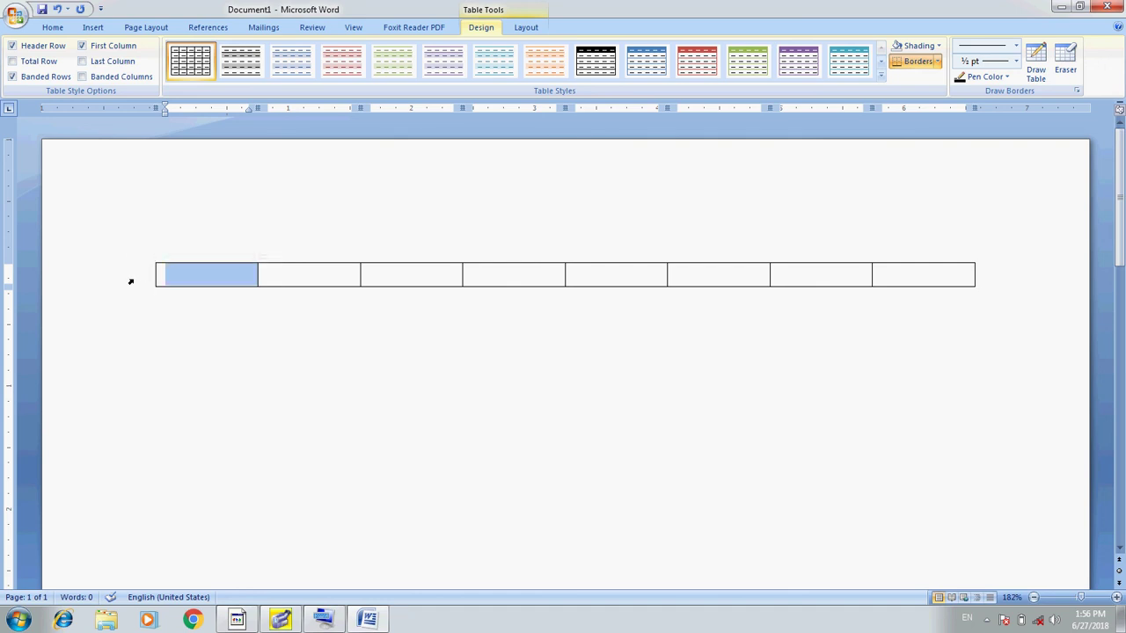
{"action": "mouse_move", "coordinate": [208, 268]}
{"action": "left_mouse_down"}
{"action": "mouse_move", "coordinate": [631, 243]}
{"action": "mouse_move", "coordinate": [913, 274]}
{"action": "left_mouse_up"}
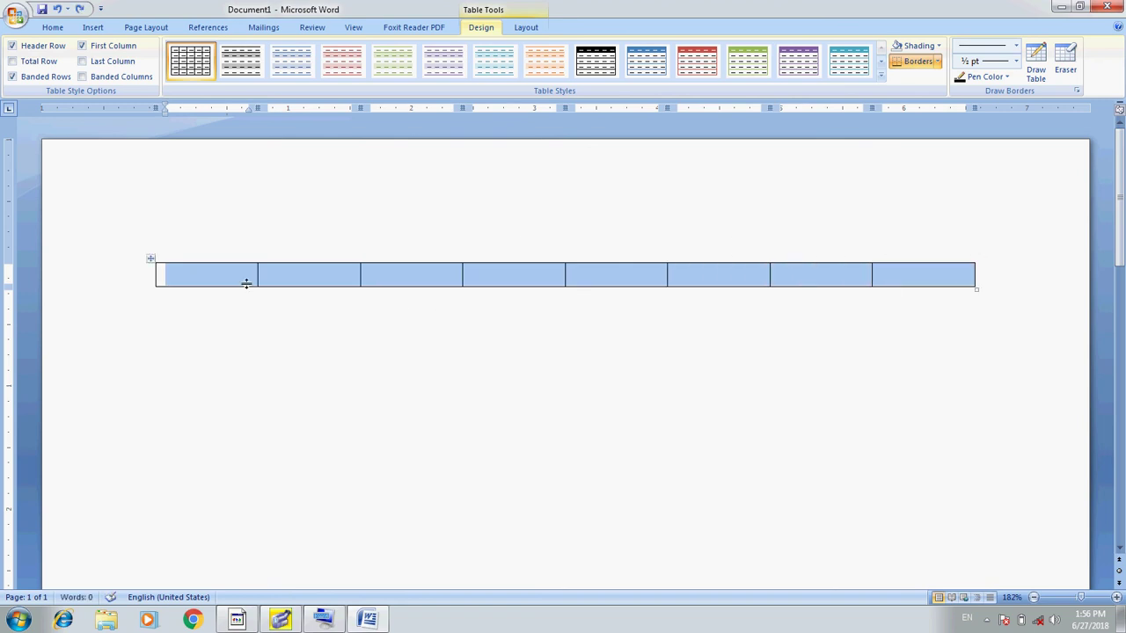
{"action": "left_click", "coordinate": [296, 279]}
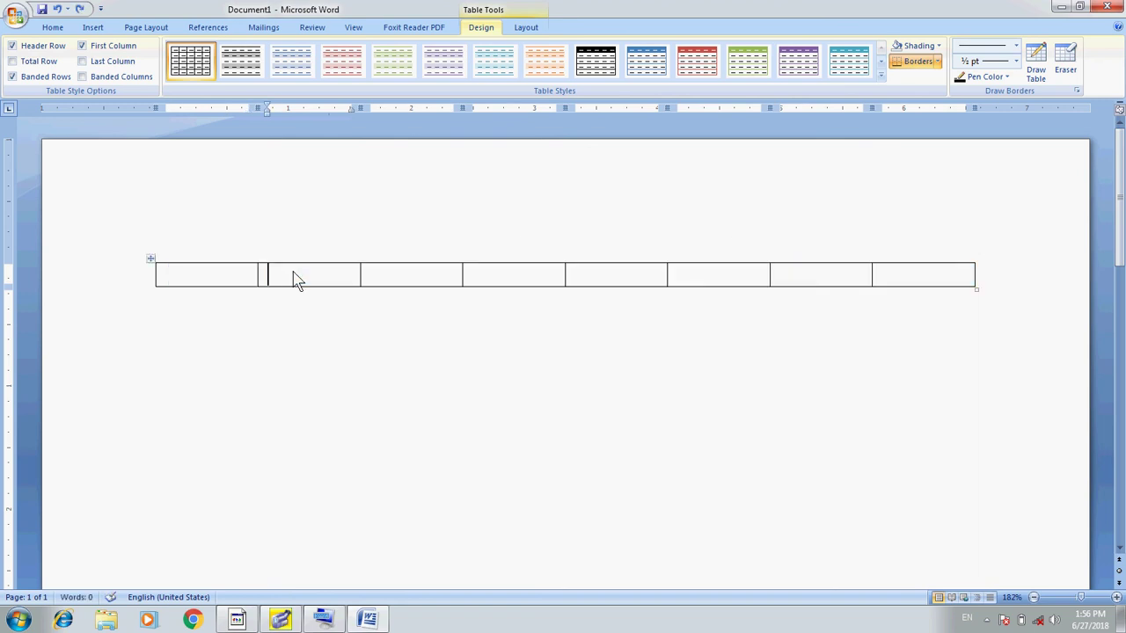
{"action": "left_click", "coordinate": [241, 274]}
Type the headers S/NO, NAME and F/NAME into the first three cells.
{"action": "type", "text": "S/NO"}
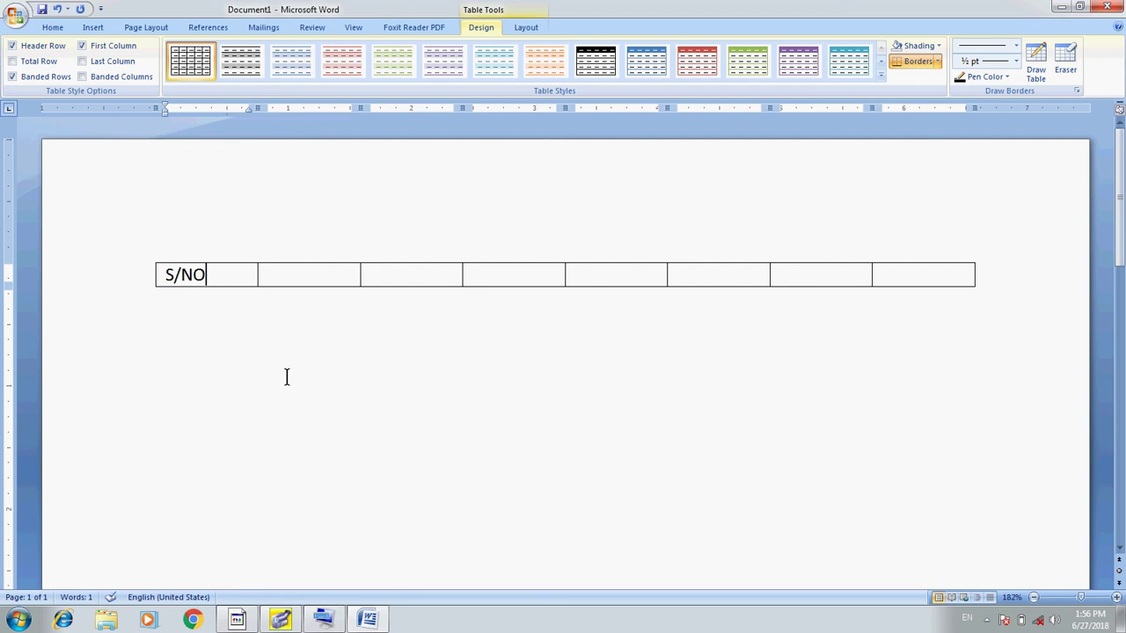
{"action": "key", "text": "Tab"}
{"action": "type", "text": "NAME"}
{"action": "key", "text": "Tab"}
{"action": "type", "text": "f/name"}
{"action": "key", "text": "BackSpace"}
{"action": "key", "text": "BackSpace"}
{"action": "key", "text": "BackSpace"}
{"action": "key", "text": "BackSpace"}
{"action": "key", "text": "BackSpace"}
{"action": "key", "text": "BackSpace"}
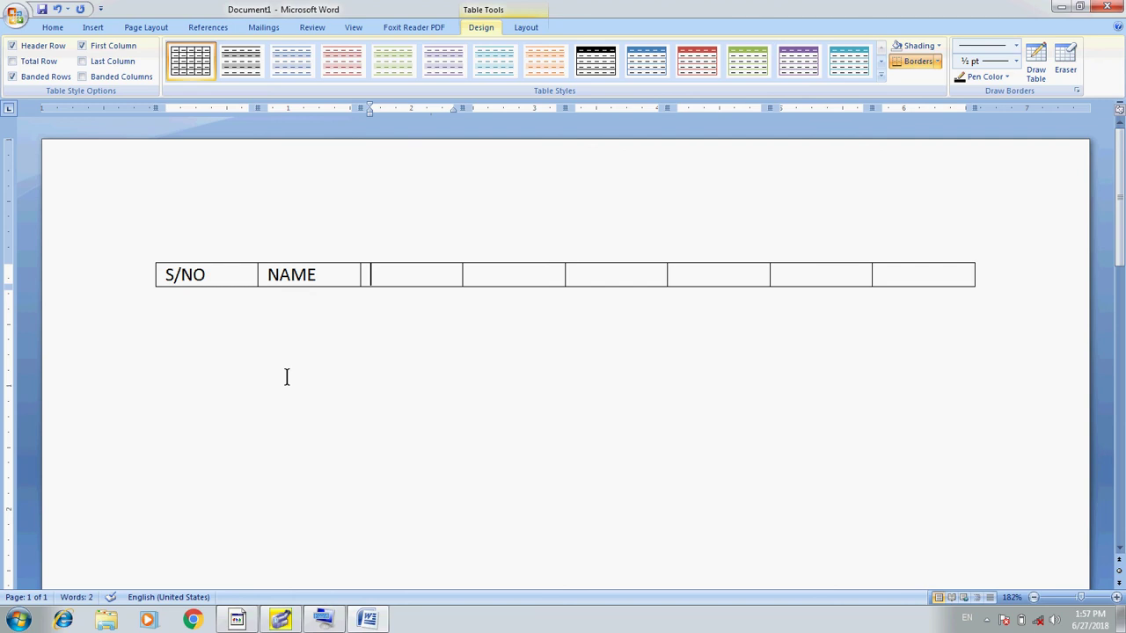
{"action": "mouse_move", "coordinate": [327, 610]}
{"action": "left_click", "coordinate": [315, 556]}
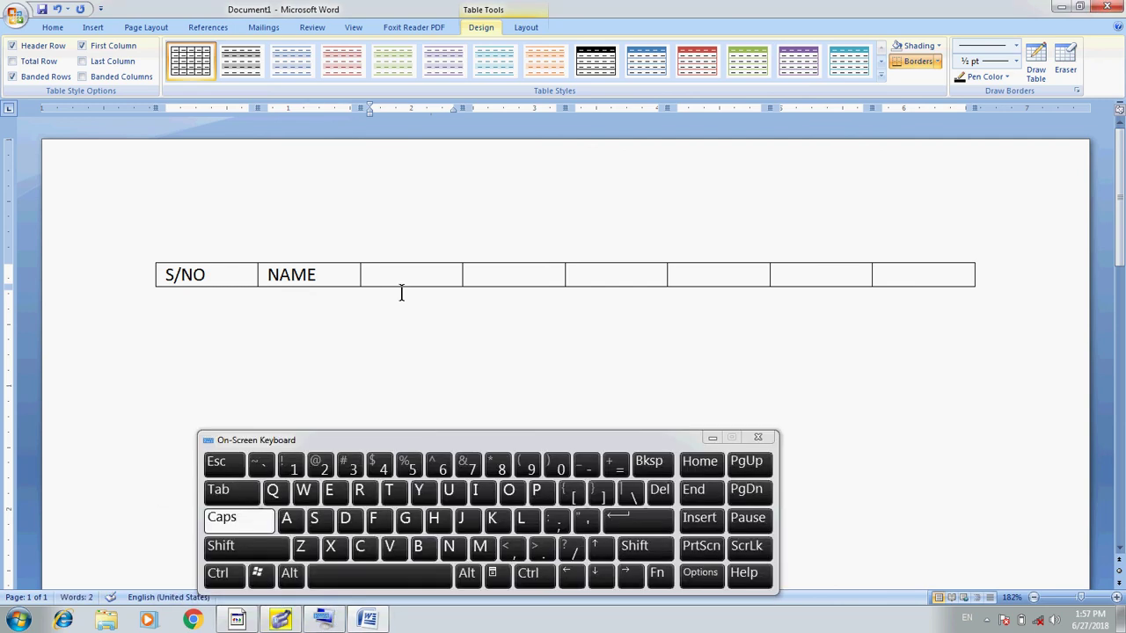
{"action": "left_click", "coordinate": [711, 438]}
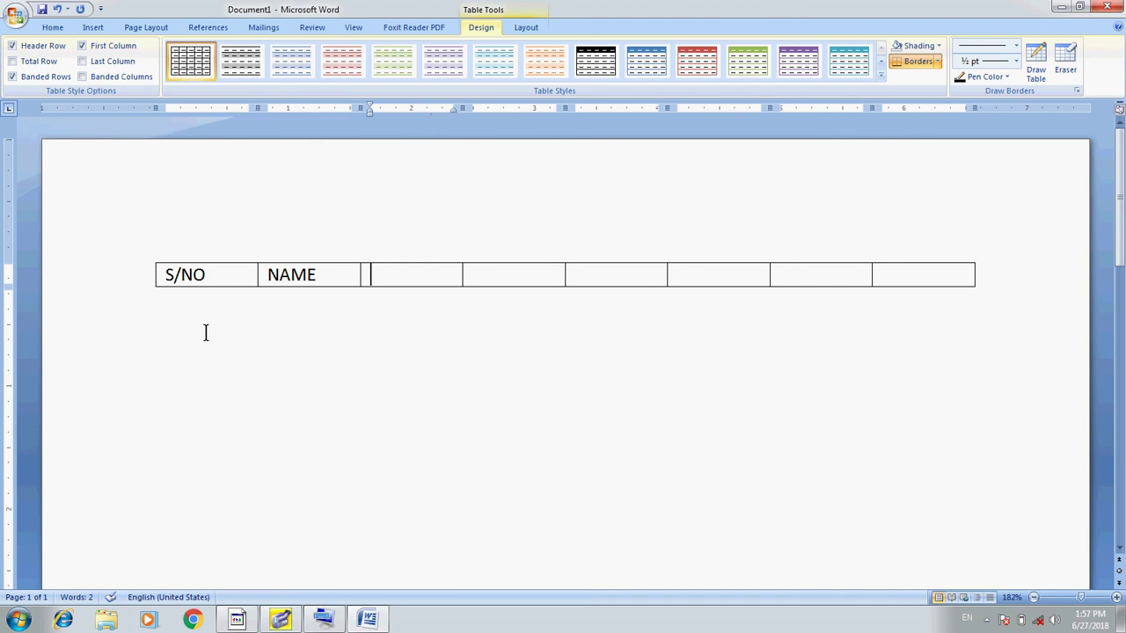
{"action": "type", "text": "F/NAME"}
Type the headers CLASS, SUBJECT and INFO into the next three cells.
{"action": "key", "text": "Tab"}
{"action": "type", "text": "CLASS"}
{"action": "key", "text": "Tab"}
{"action": "type", "text": "SUM"}
{"action": "key", "text": "BackSpace"}
{"action": "type", "text": "BJECT"}
{"action": "key", "text": "Tab"}
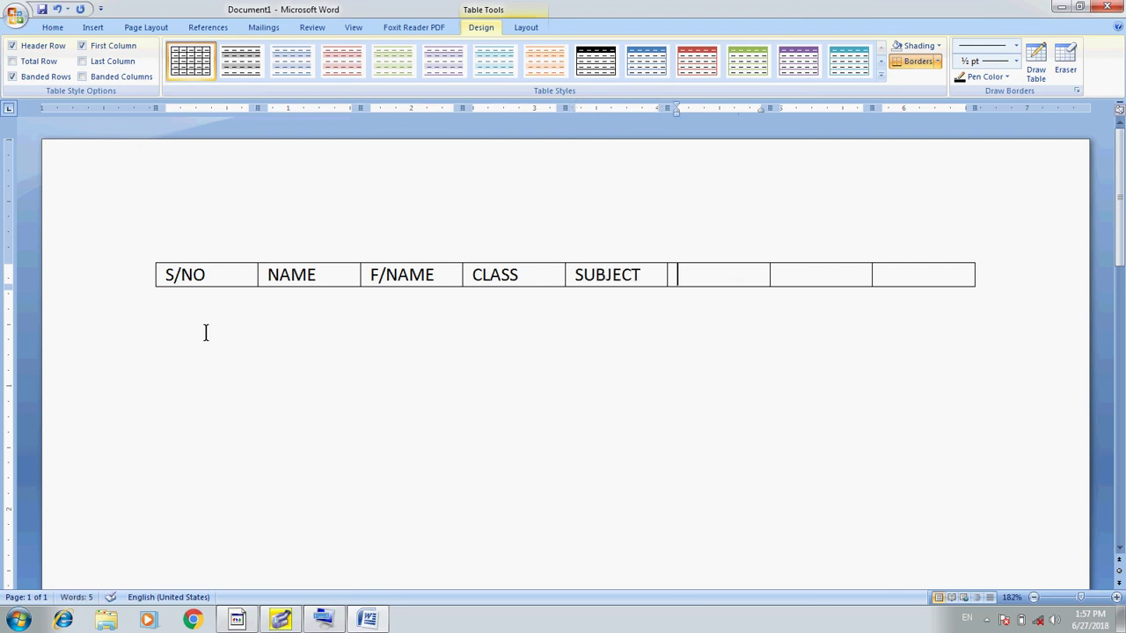
{"action": "type", "text": "INFO"}
Undo the empty row added by tabbing past the last cell.
{"action": "key", "text": "Tab"}
{"action": "key", "text": "Tab"}
{"action": "key", "text": "Tab"}
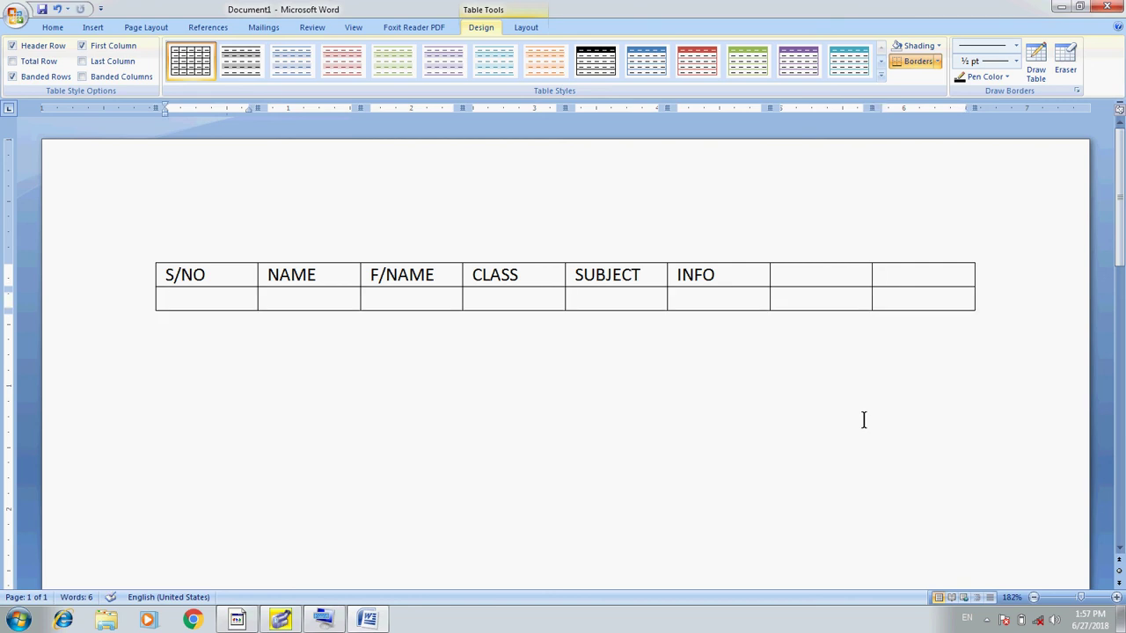
{"action": "key", "text": "Tab"}
{"action": "key", "text": "Tab"}
{"action": "key", "text": "Tab"}
{"action": "key", "text": "Tab"}
{"action": "key", "text": "Tab"}
{"action": "key", "text": "Tab"}
{"action": "key", "text": "Tab"}
{"action": "key", "text": "Tab"}
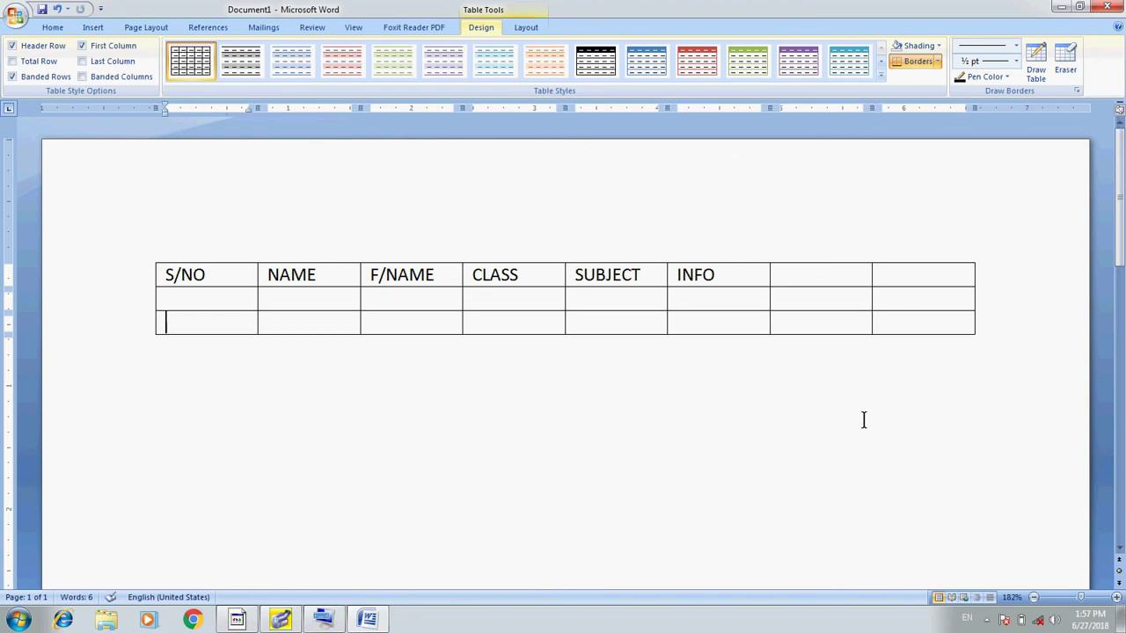
{"action": "key", "text": "ctrl+z"}
{"action": "key", "text": "ctrl+z"}
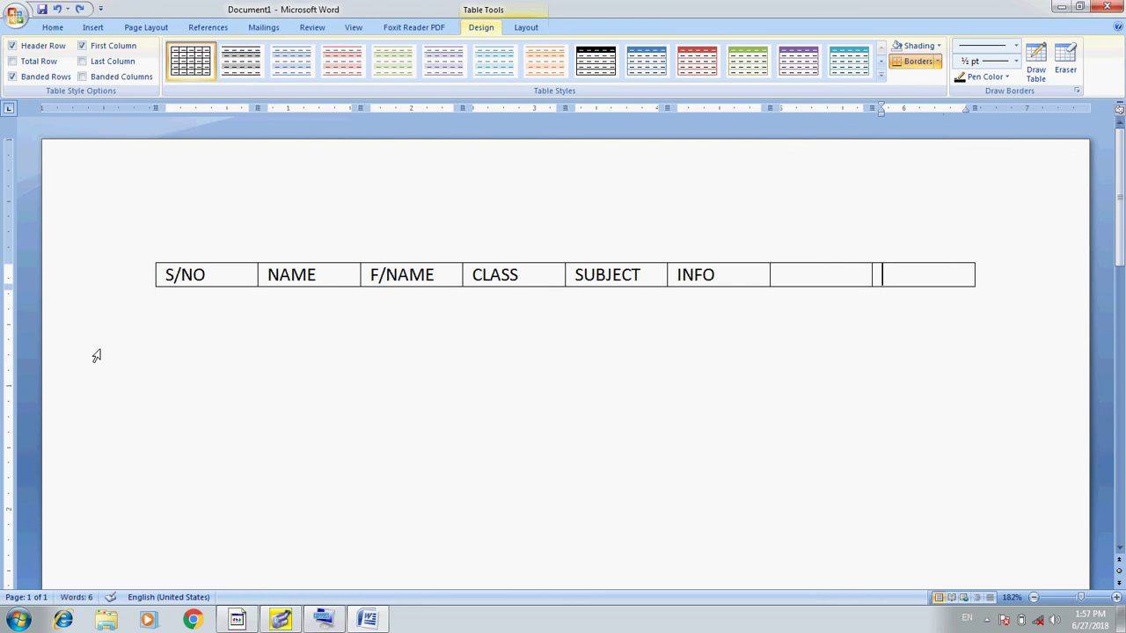
Delete the two empty columns after INFO via the right-click Delete Columns option.
{"action": "left_click", "coordinate": [245, 276]}
{"action": "left_click", "coordinate": [523, 275]}
{"action": "left_click_drag", "start_coordinate": [810, 275], "coordinate": [900, 276]}
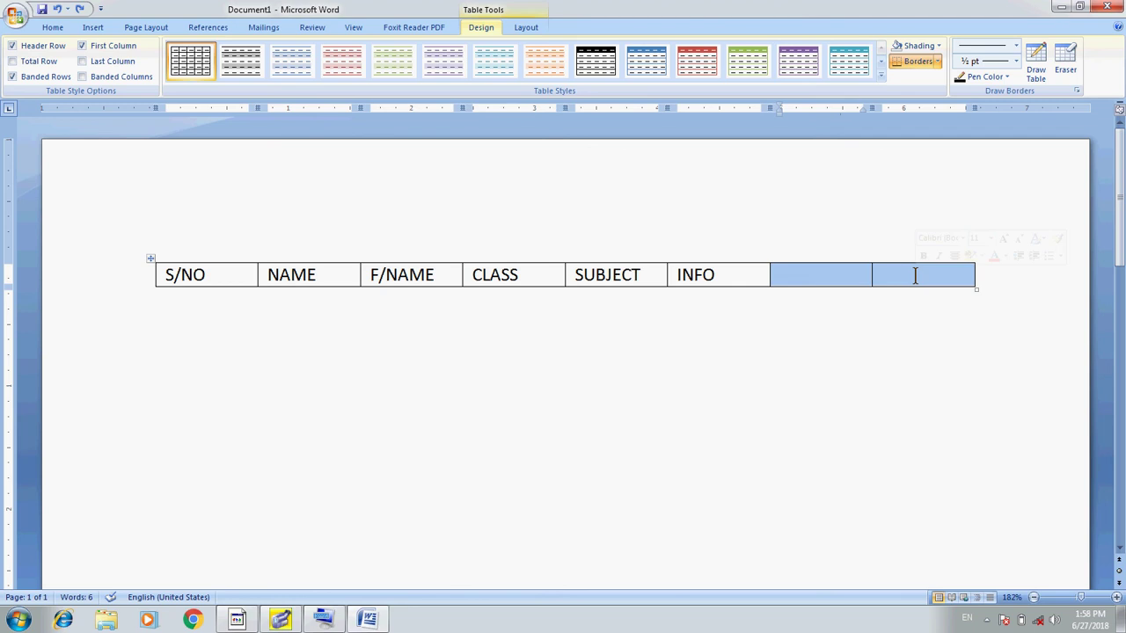
{"action": "right_click", "coordinate": [915, 275]}
{"action": "left_click", "coordinate": [796, 283]}
{"action": "left_click", "coordinate": [796, 283]}
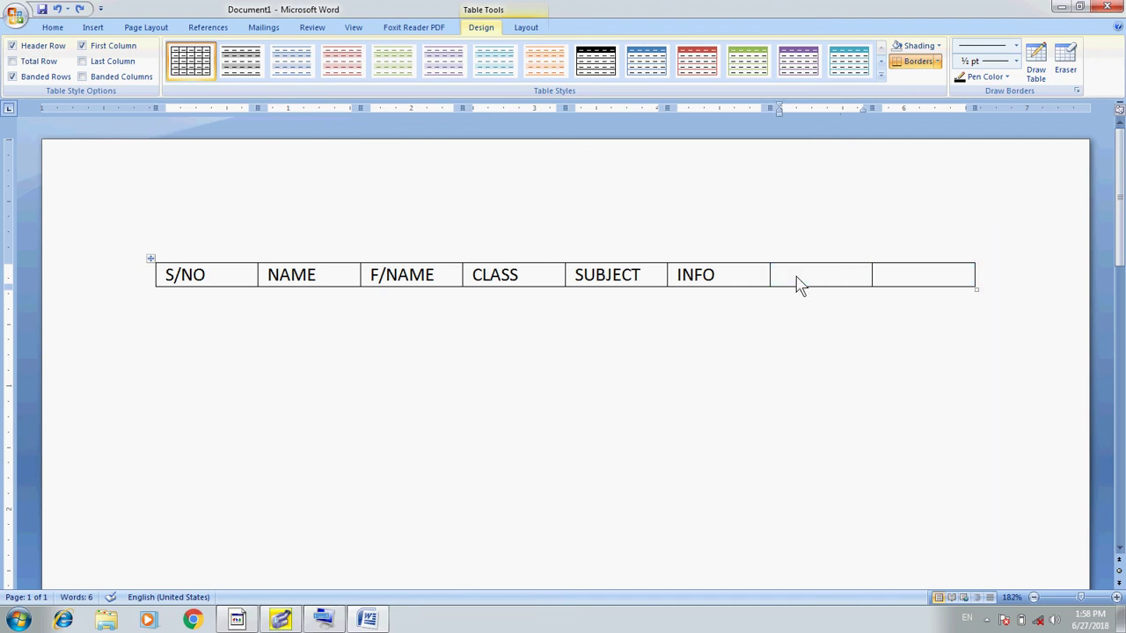
{"action": "left_click_drag", "start_coordinate": [798, 277], "coordinate": [910, 277]}
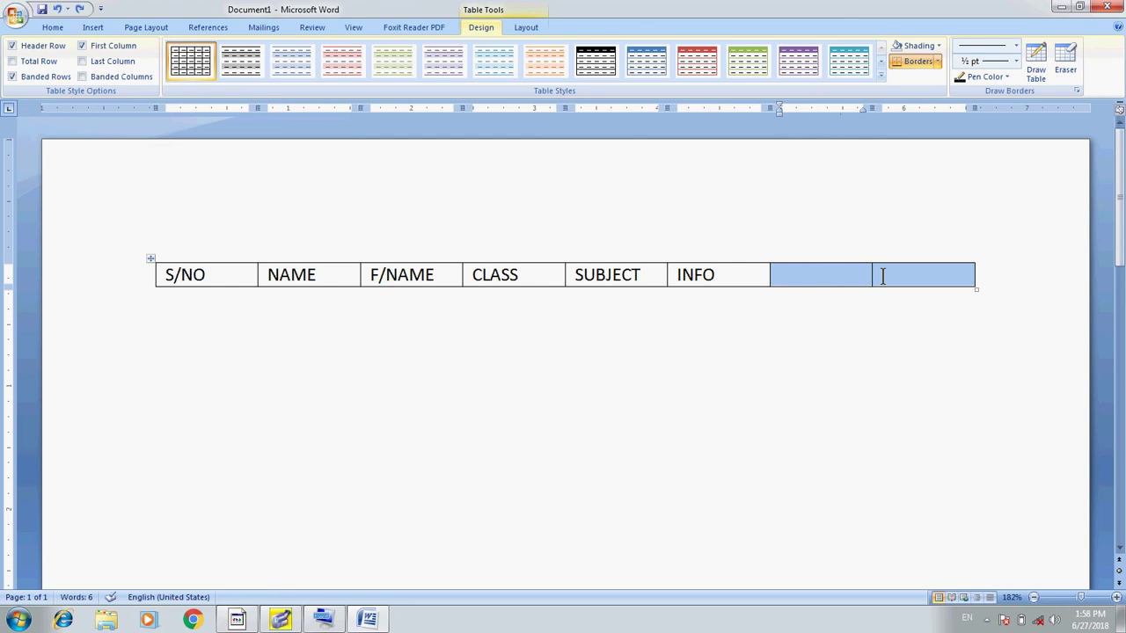
{"action": "right_click", "coordinate": [913, 276]}
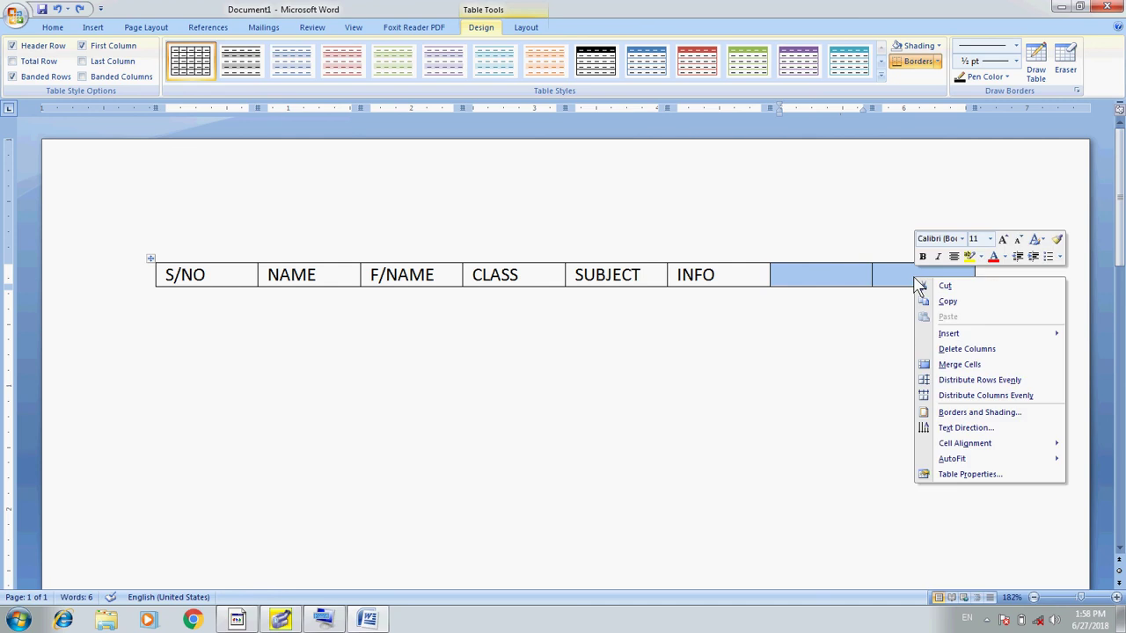
{"action": "left_click", "coordinate": [956, 349]}
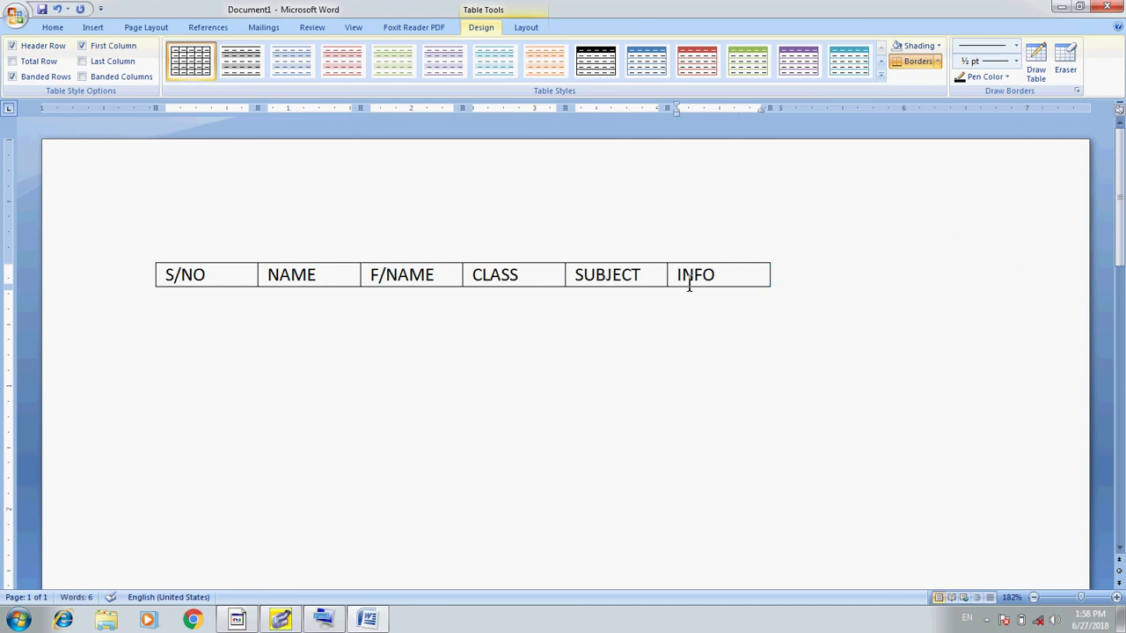
{"action": "left_click", "coordinate": [751, 276]}
Add an empty row beneath the header and select the entire header row.
{"action": "key", "text": "Tab"}
{"action": "left_click", "coordinate": [203, 275]}
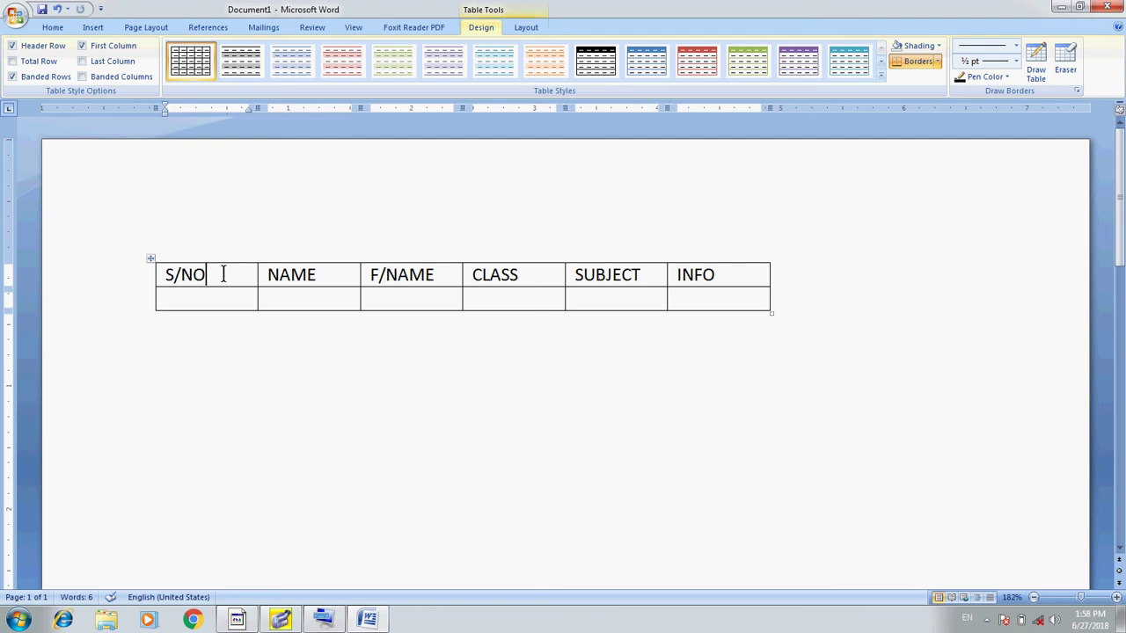
{"action": "left_click_drag", "start_coordinate": [223, 275], "coordinate": [747, 275]}
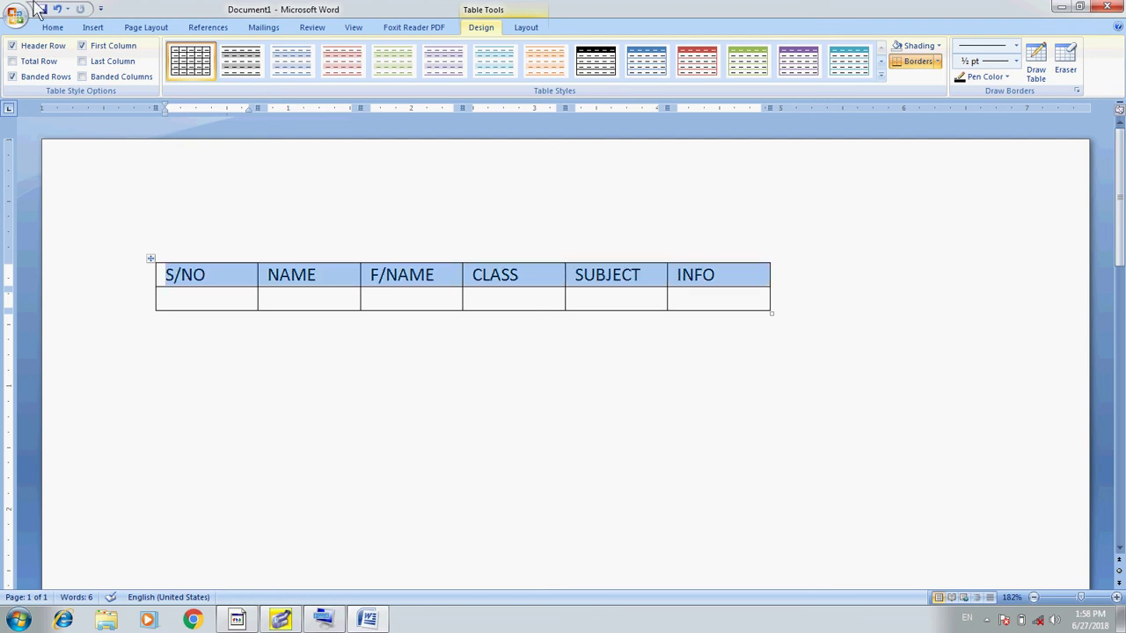
{"action": "left_click", "coordinate": [52, 28]}
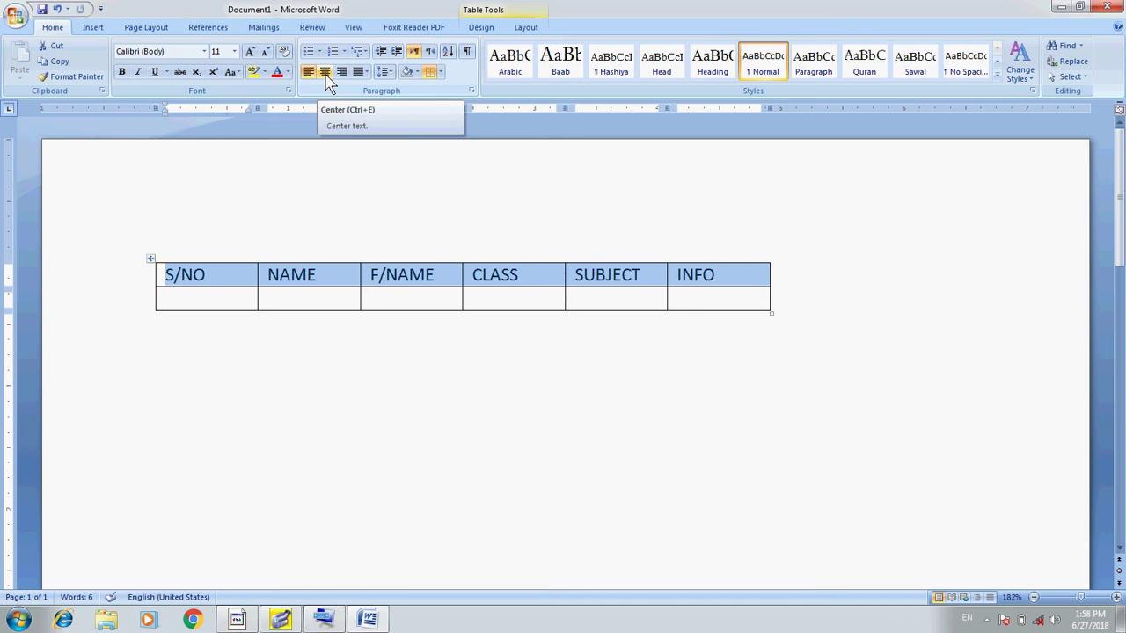
Format the header row as centred, bold, 14 pt Times New Roman.
{"action": "left_click", "coordinate": [327, 76]}
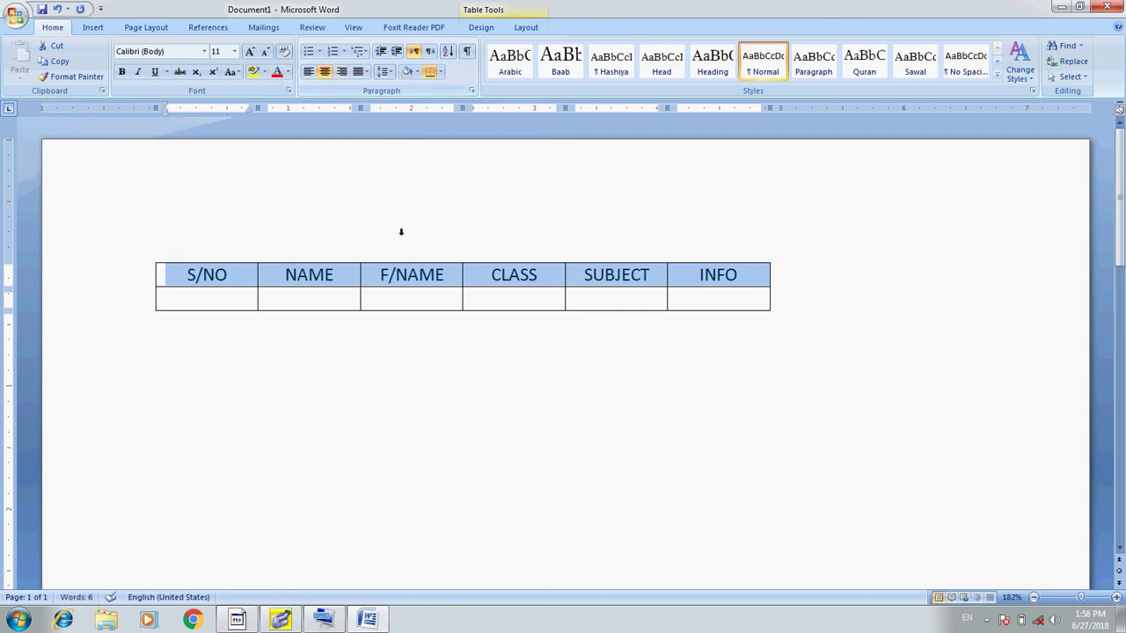
{"action": "left_click", "coordinate": [123, 72]}
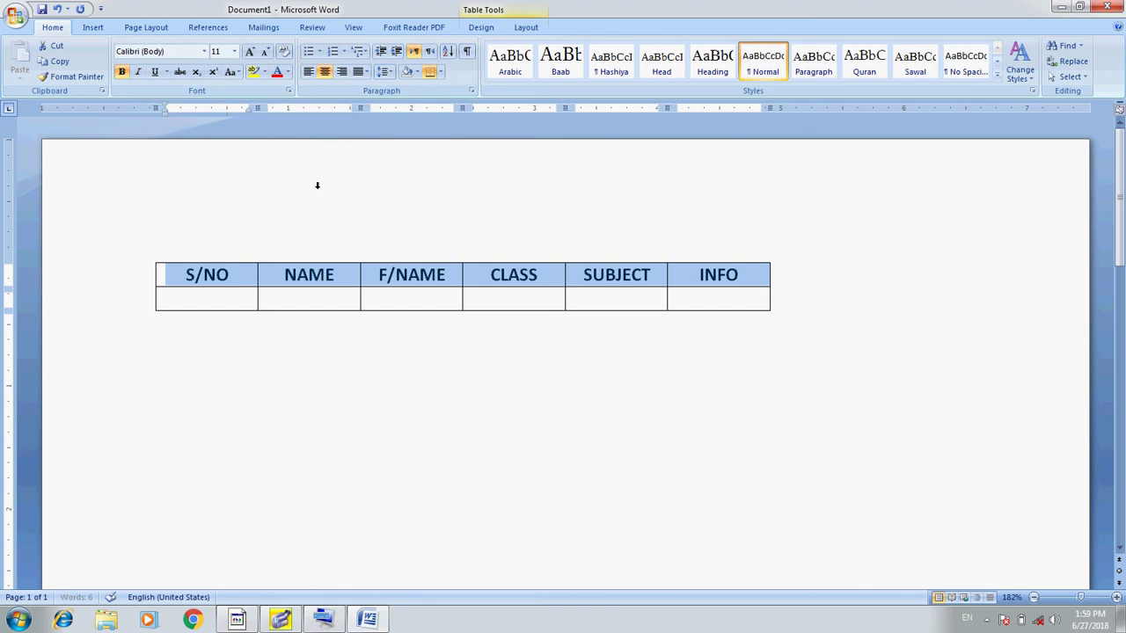
{"action": "left_click", "coordinate": [234, 52]}
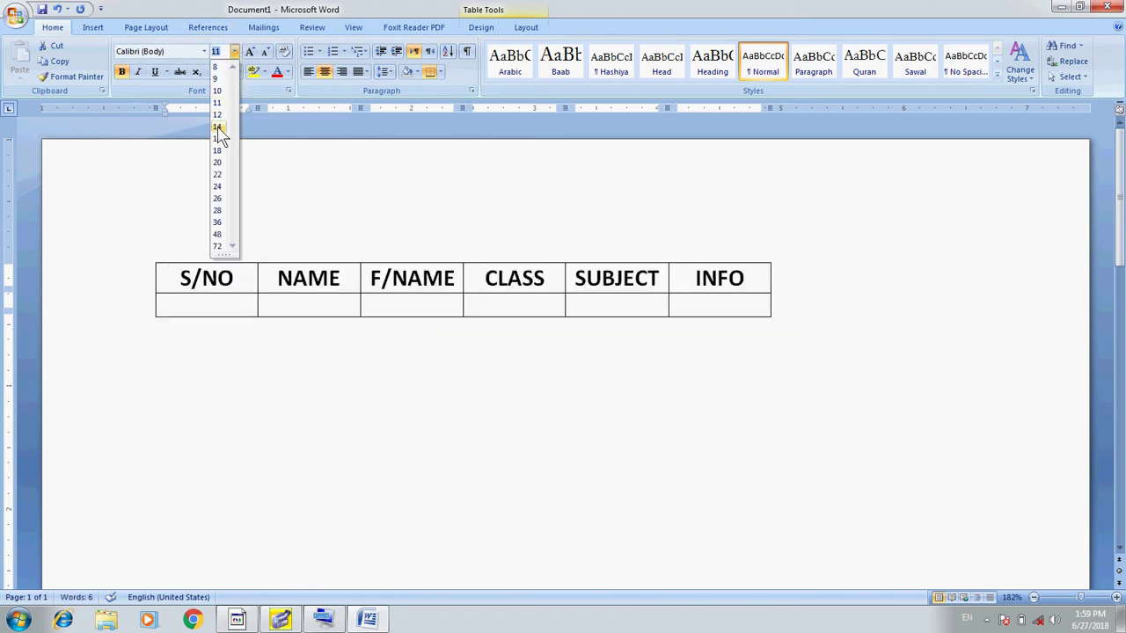
{"action": "left_click", "coordinate": [218, 125]}
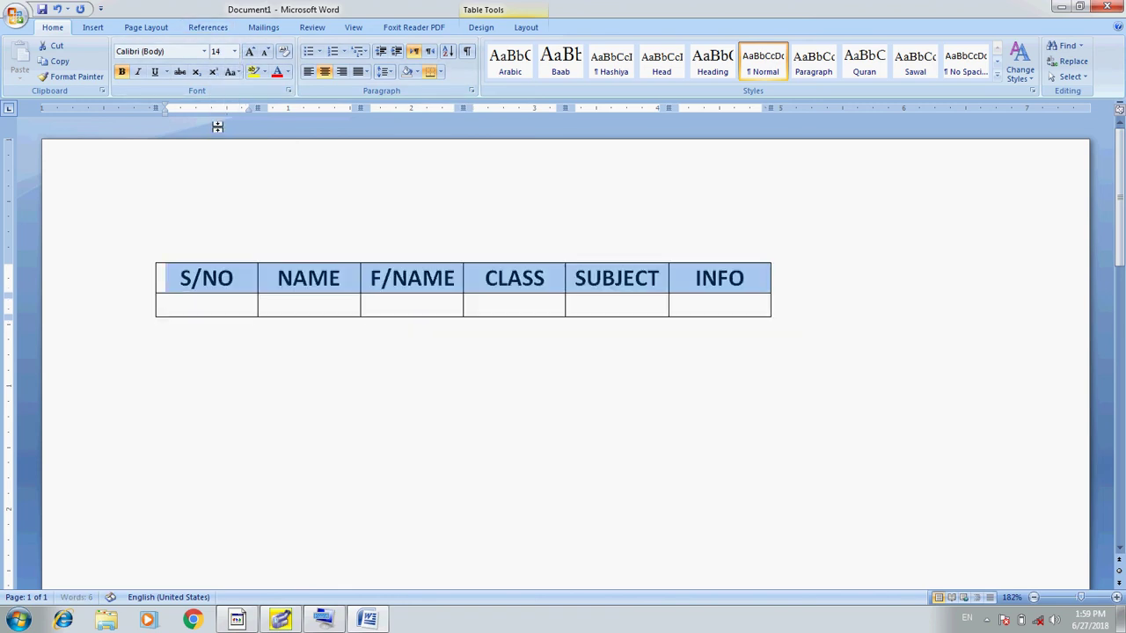
{"action": "left_click", "coordinate": [204, 52]}
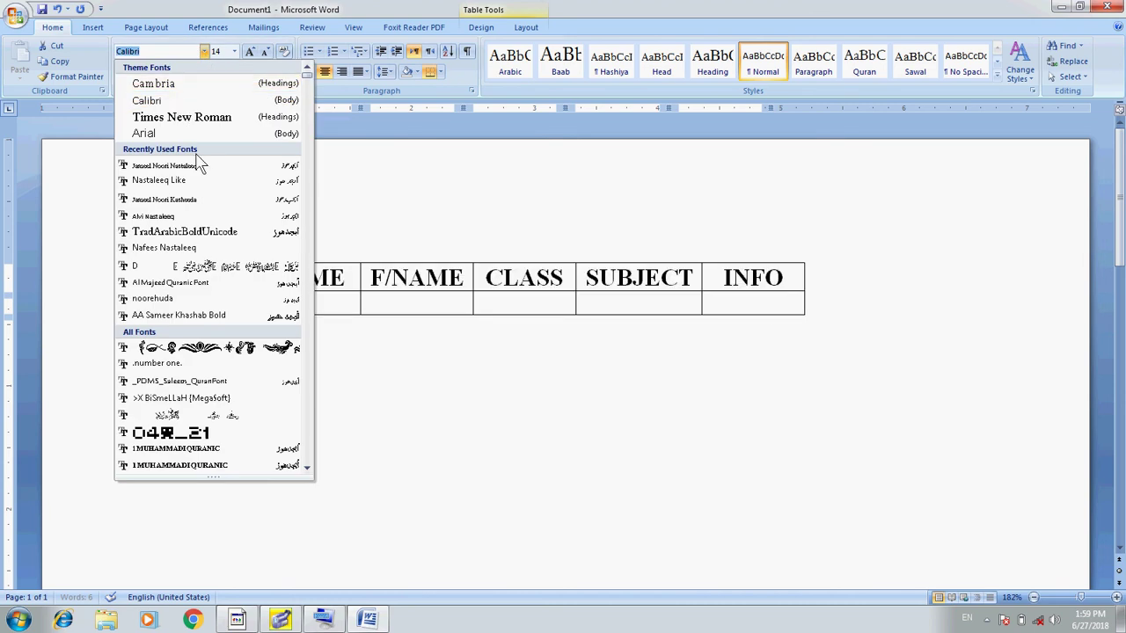
{"action": "left_click", "coordinate": [231, 117]}
{"action": "left_click", "coordinate": [420, 290]}
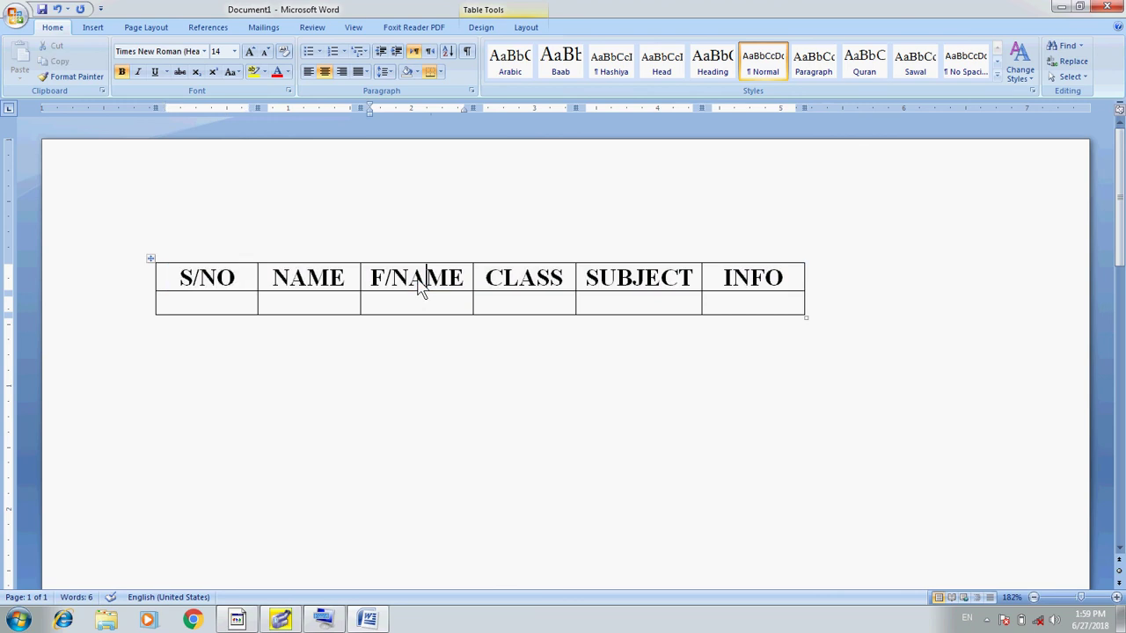
{"action": "left_click", "coordinate": [794, 302]}
Drag the table's right border outward to widen the INFO column.
{"action": "left_click", "coordinate": [782, 286]}
{"action": "left_click_drag", "start_coordinate": [803, 279], "coordinate": [976, 284]}
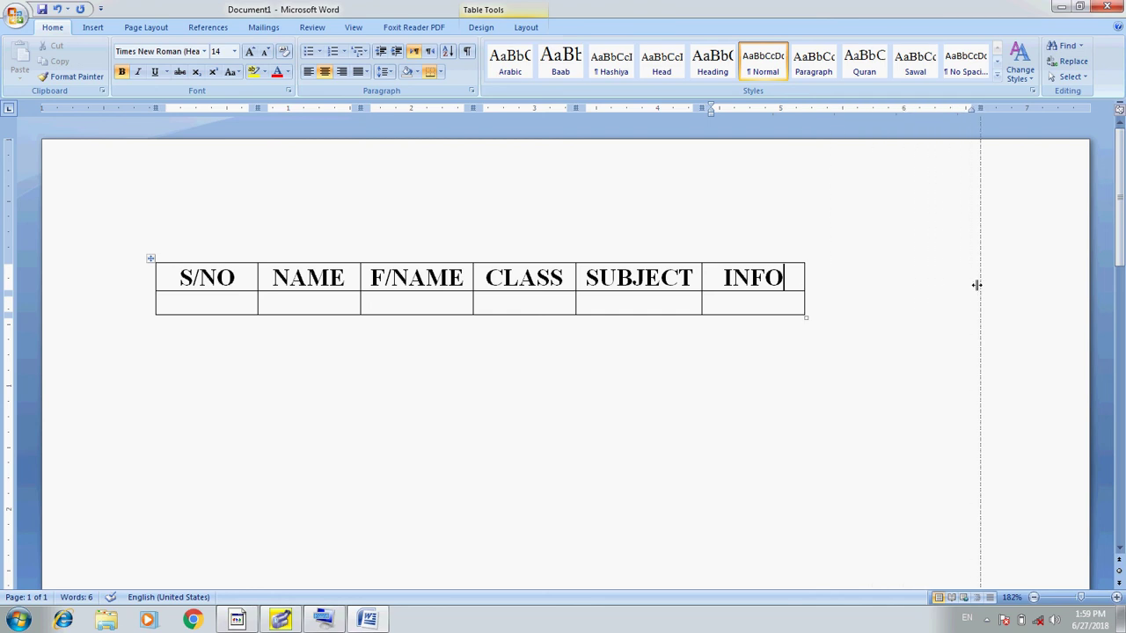
{"action": "left_click_drag", "start_coordinate": [977, 284], "coordinate": [977, 284]}
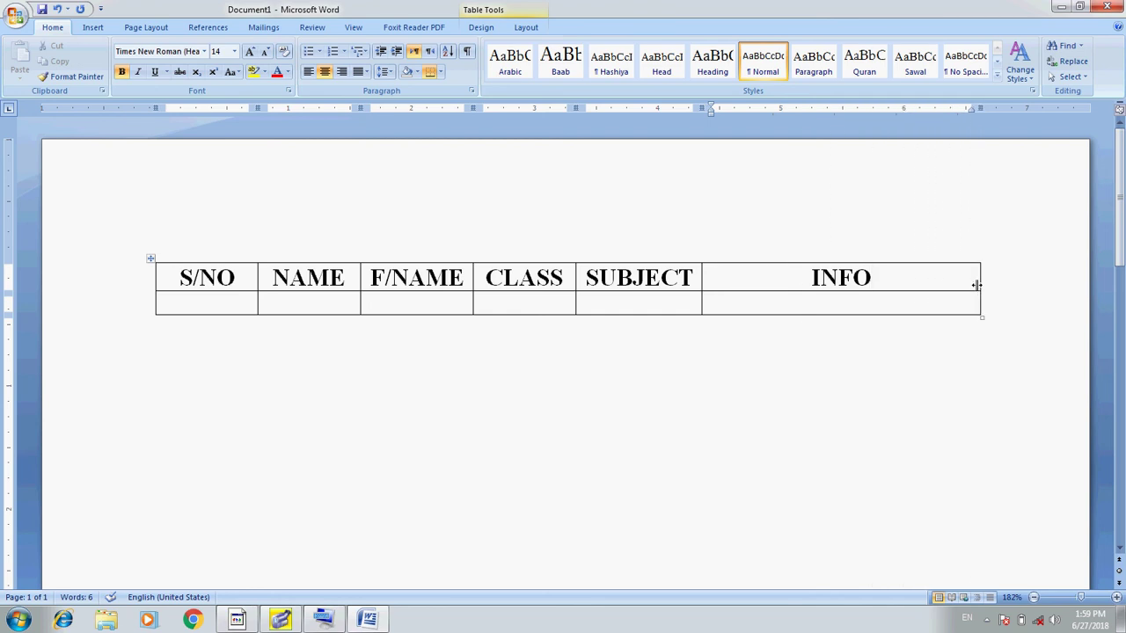
{"action": "key", "text": "ctrl+z"}
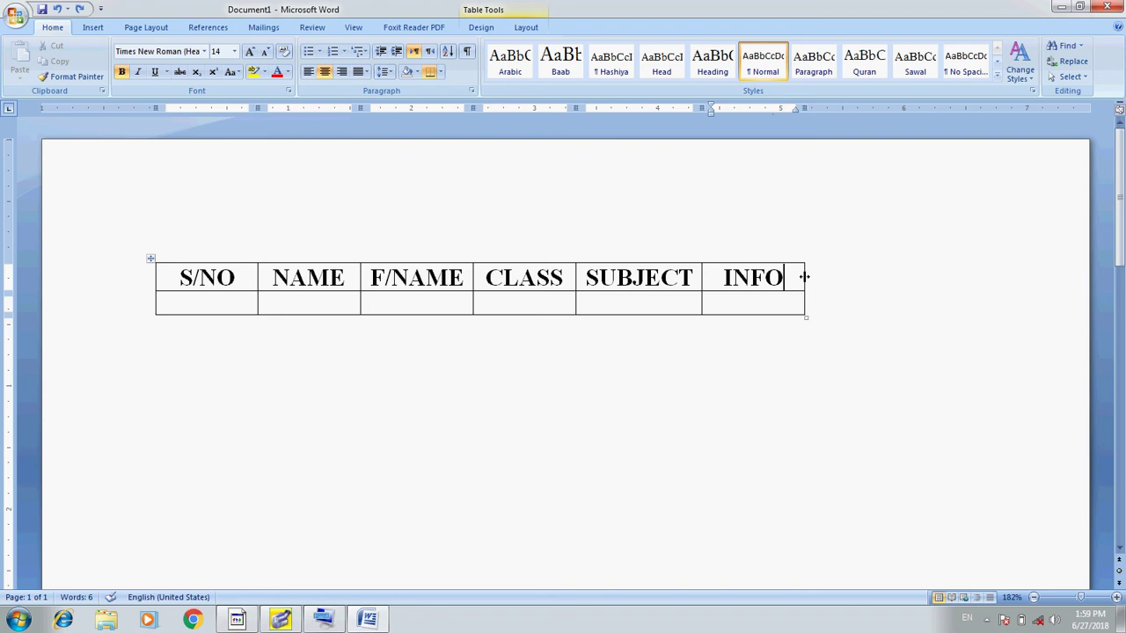
{"action": "left_click_drag", "start_coordinate": [804, 277], "coordinate": [996, 279]}
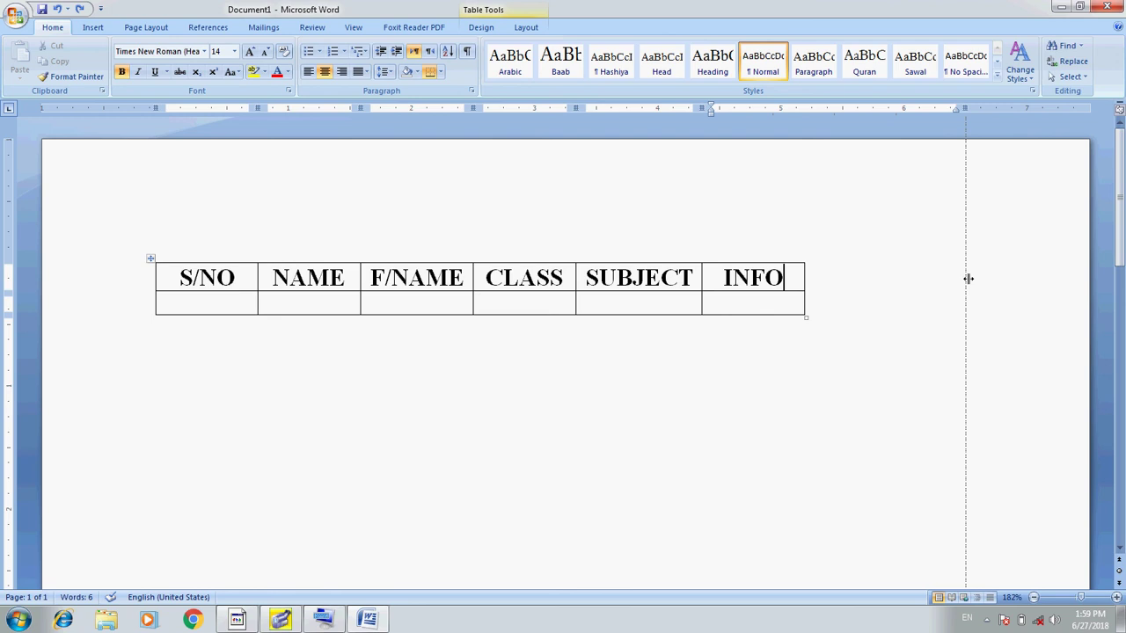
{"action": "left_click_drag", "start_coordinate": [997, 279], "coordinate": [995, 280]}
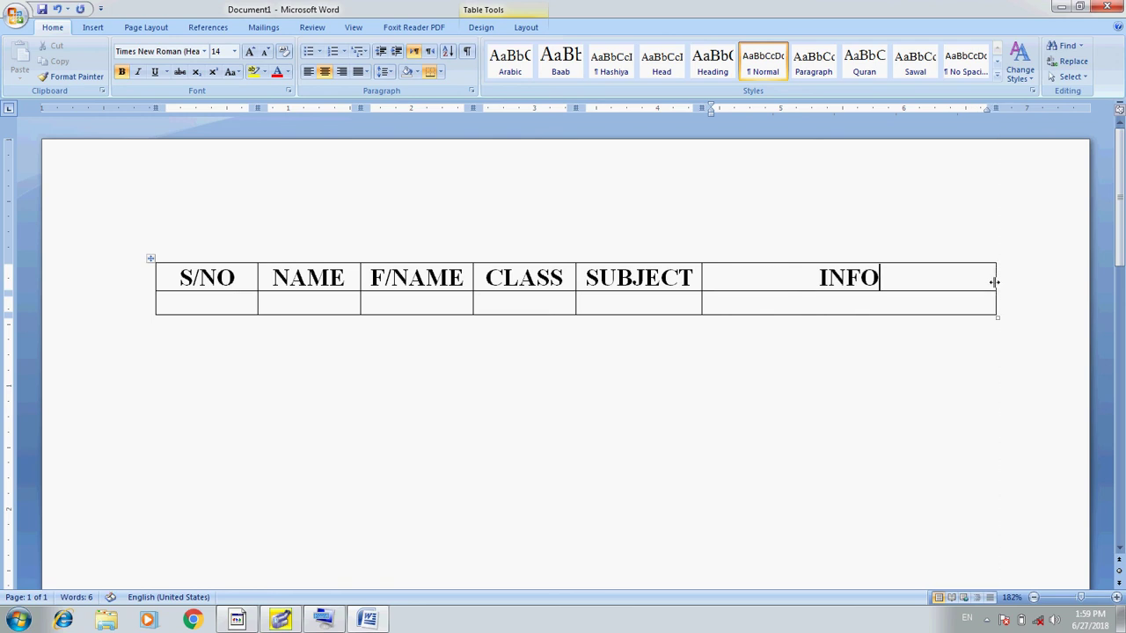
{"action": "left_click", "coordinate": [811, 303]}
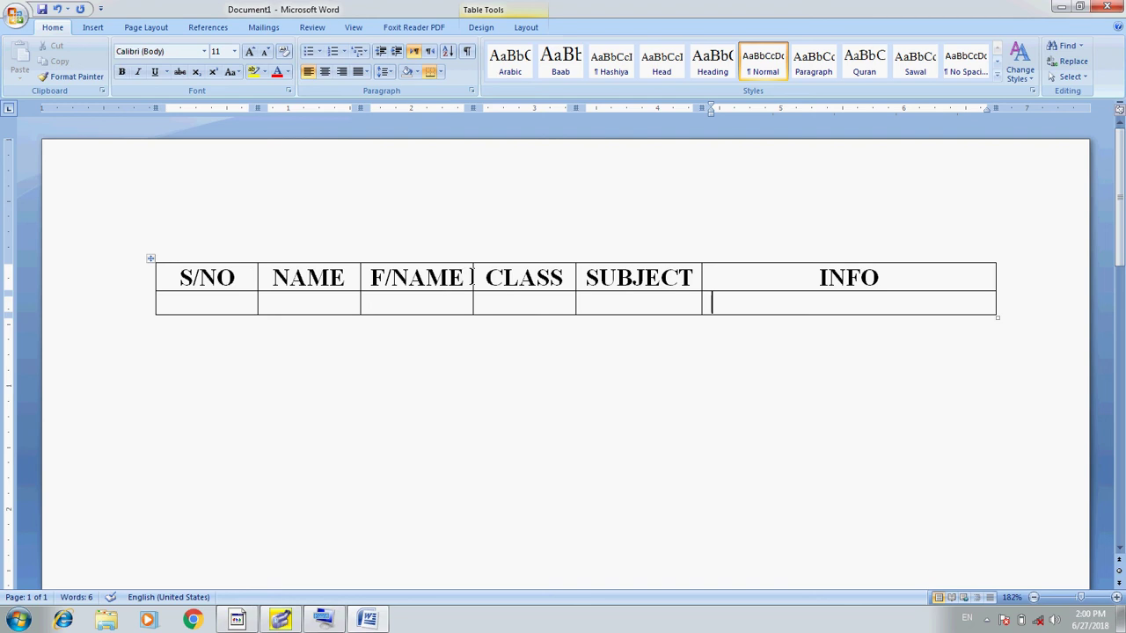
Fill the first data row with S/NO 1, the student's name and father's name.
{"action": "left_click", "coordinate": [899, 278]}
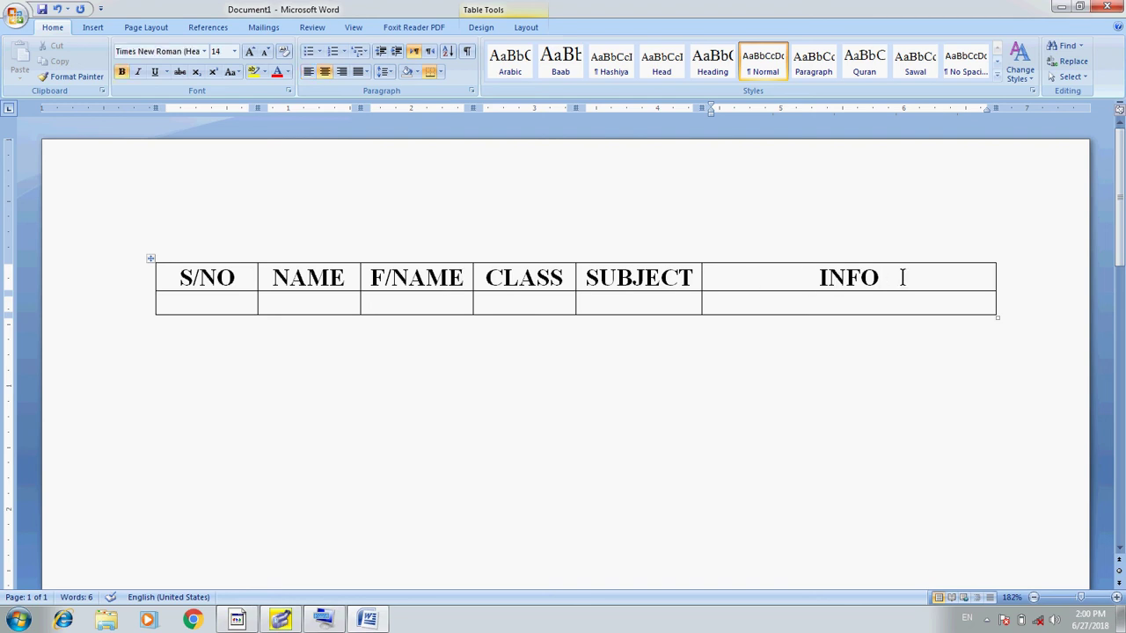
{"action": "key", "text": "Tab"}
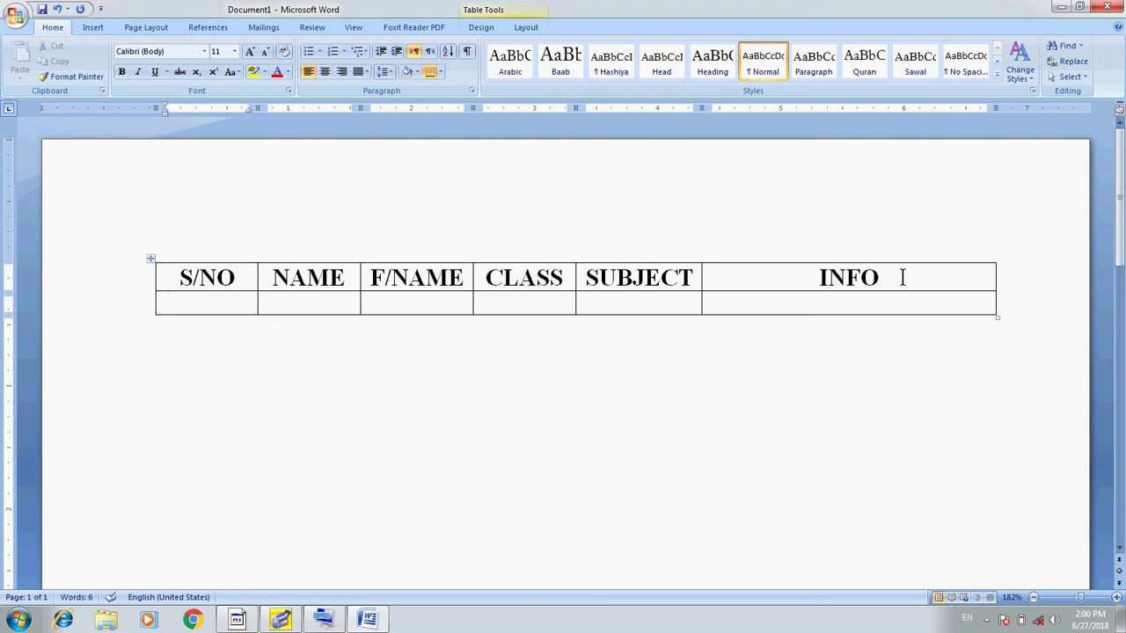
{"action": "type", "text": "1"}
{"action": "key", "text": "Tab"}
{"action": "type", "text": "AKRAM SHEIKH"}
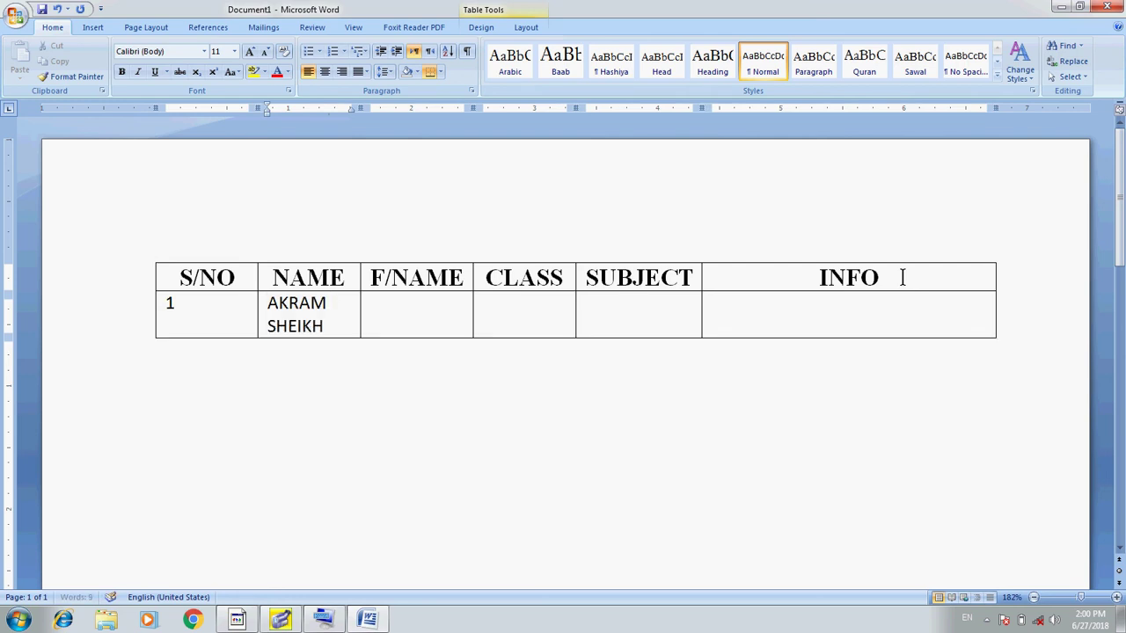
{"action": "key", "text": "Tab"}
{"action": "type", "text": "ALEEM SHEIKH"}
{"action": "key", "text": "Tab"}
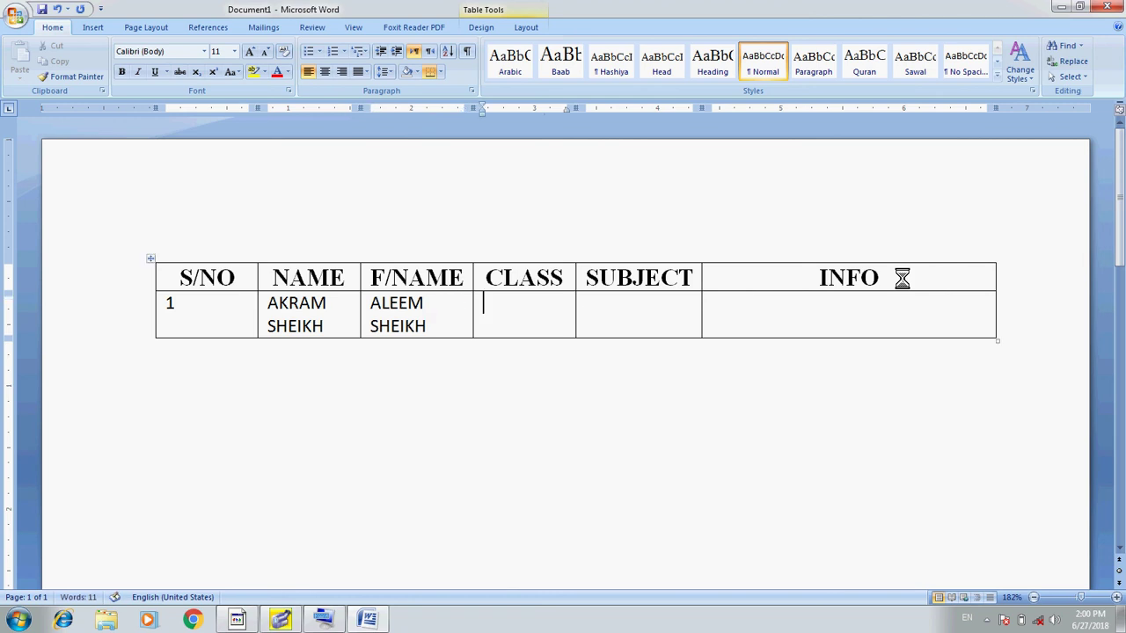
Enter 9th as the student's class, correcting the mistyped entry.
{"action": "type", "text": "1TH"}
{"action": "key", "text": "Tab"}
{"action": "key", "text": "shift+Tab"}
{"action": "type", "text": "9TH"}
{"action": "key", "text": "BackSpace"}
{"action": "key", "text": "BackSpace"}
{"action": "type", "text": "th"}
Enter subject Urdu and info 'This student is well educated.', then add a new row.
{"action": "left_click", "coordinate": [645, 319]}
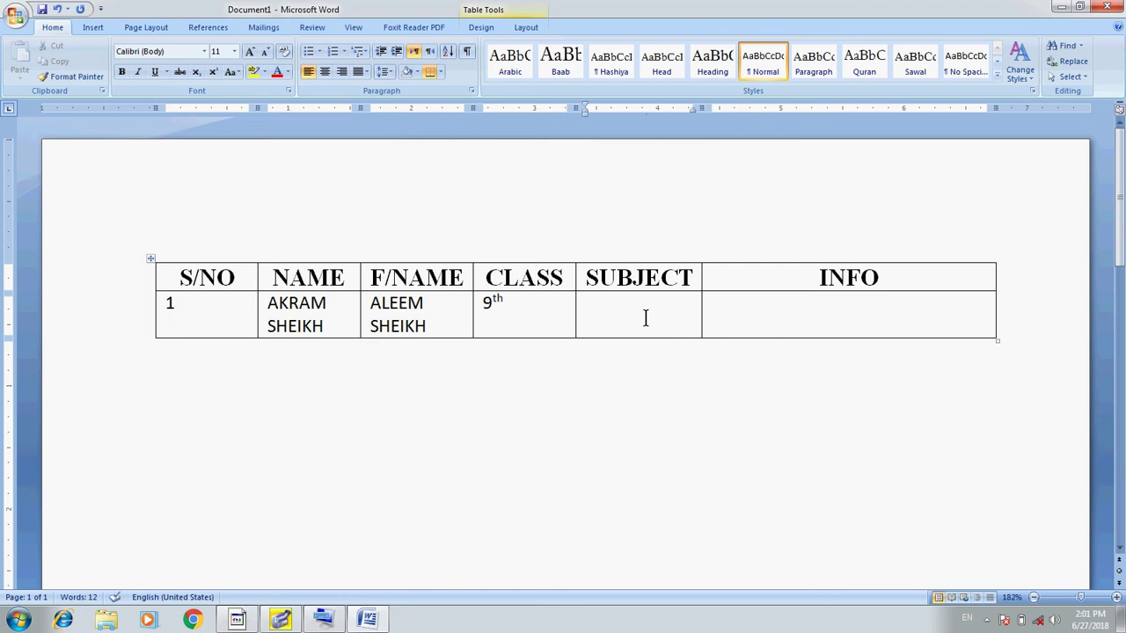
{"action": "type", "text": "urdu"}
{"action": "key", "text": "BackSpace"}
{"action": "key", "text": "BackSpace"}
{"action": "key", "text": "BackSpace"}
{"action": "key", "text": "BackSpace"}
{"action": "type", "text": "Urdu"}
{"action": "key", "text": "Tab"}
{"action": "type", "text": "This student is well"}
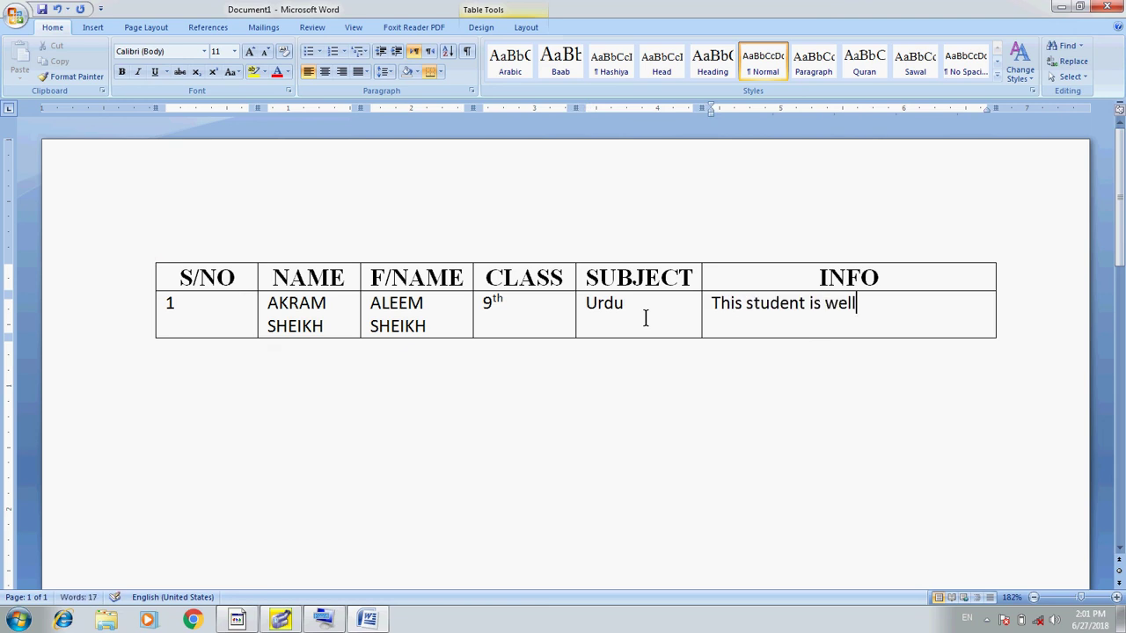
{"action": "type", "text": " educa"}
{"action": "type", "text": "ted."}
{"action": "key", "text": "Tab"}
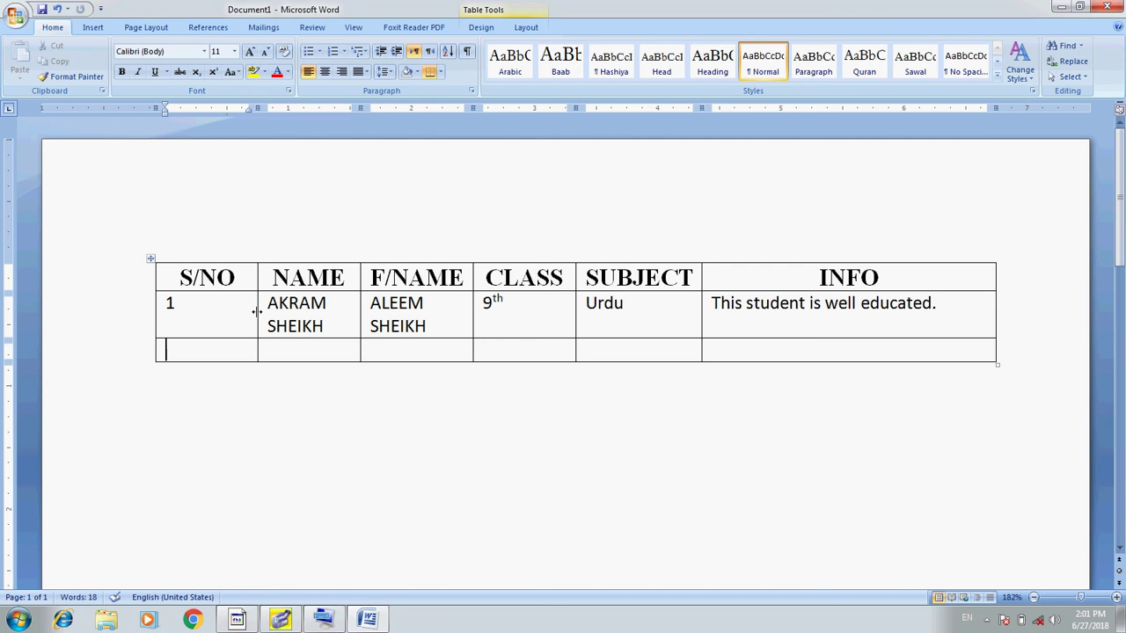
Narrow S/NO, widen NAME, and auto-fit F/NAME and CLASS, undoing the SUBJECT auto-fit.
{"action": "left_click_drag", "start_coordinate": [256, 311], "coordinate": [242, 311]}
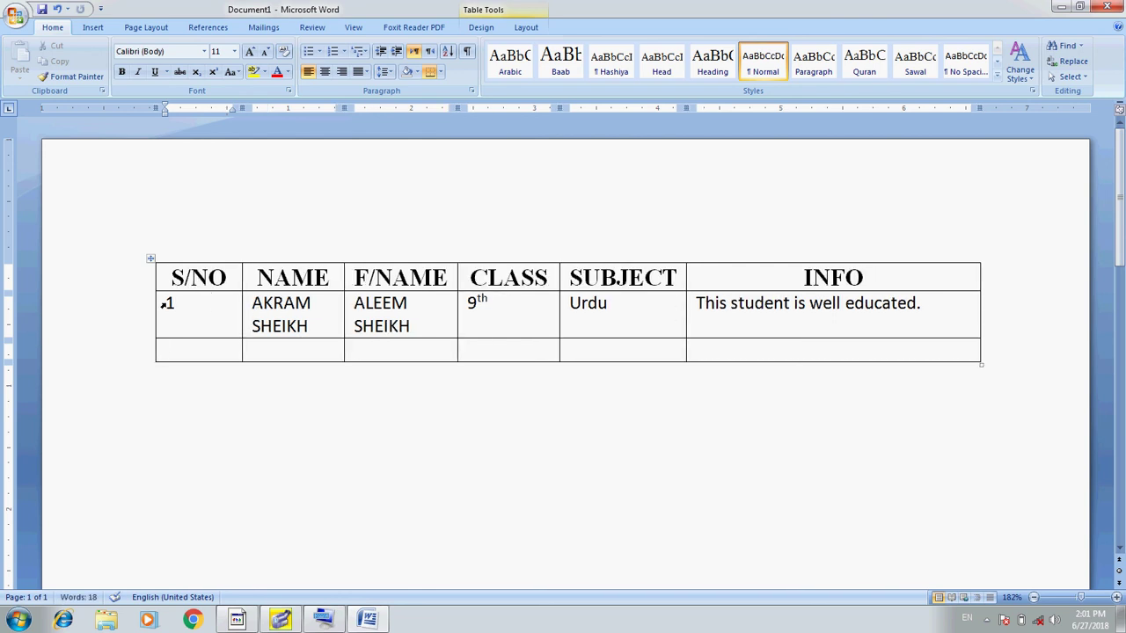
{"action": "left_click", "coordinate": [335, 312]}
{"action": "left_click_drag", "start_coordinate": [342, 307], "coordinate": [364, 307]}
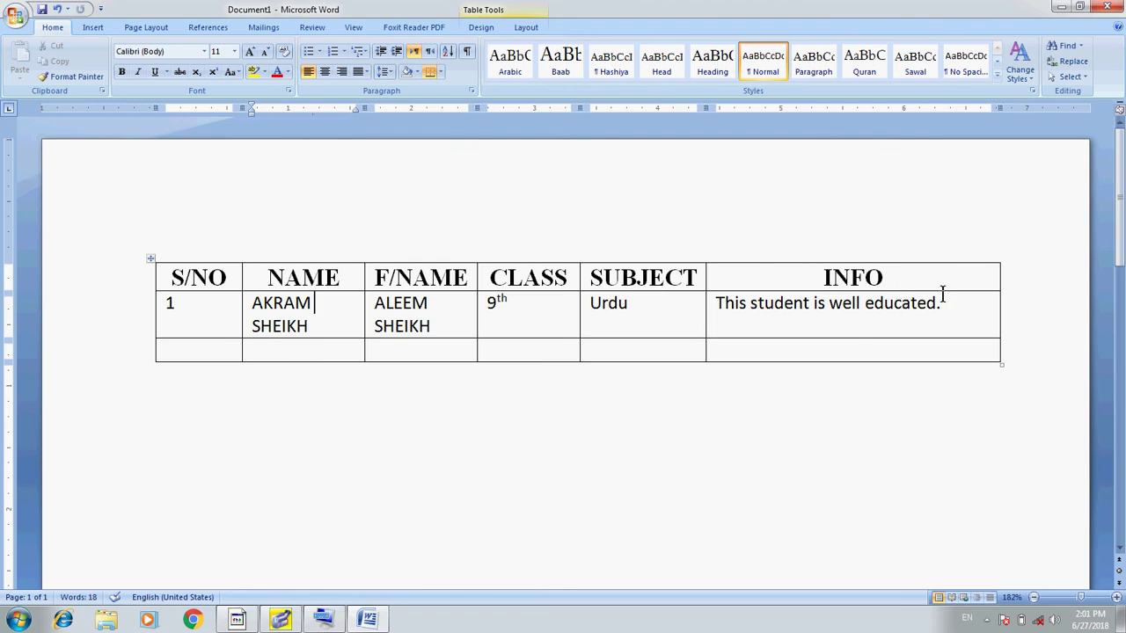
{"action": "double_click", "coordinate": [475, 323]}
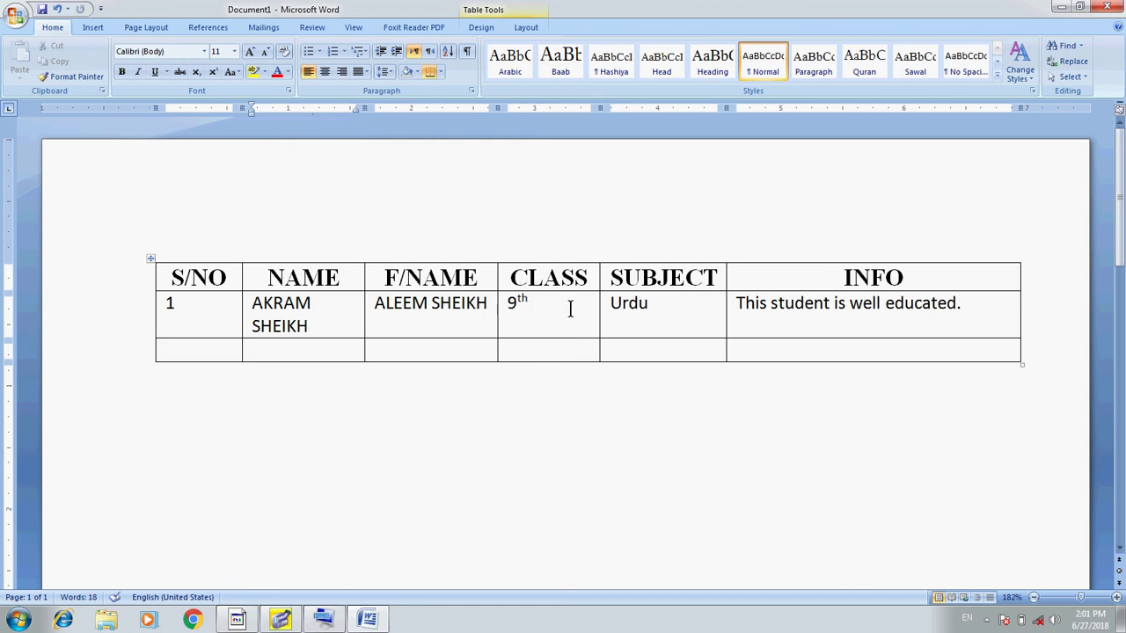
{"action": "double_click", "coordinate": [598, 310]}
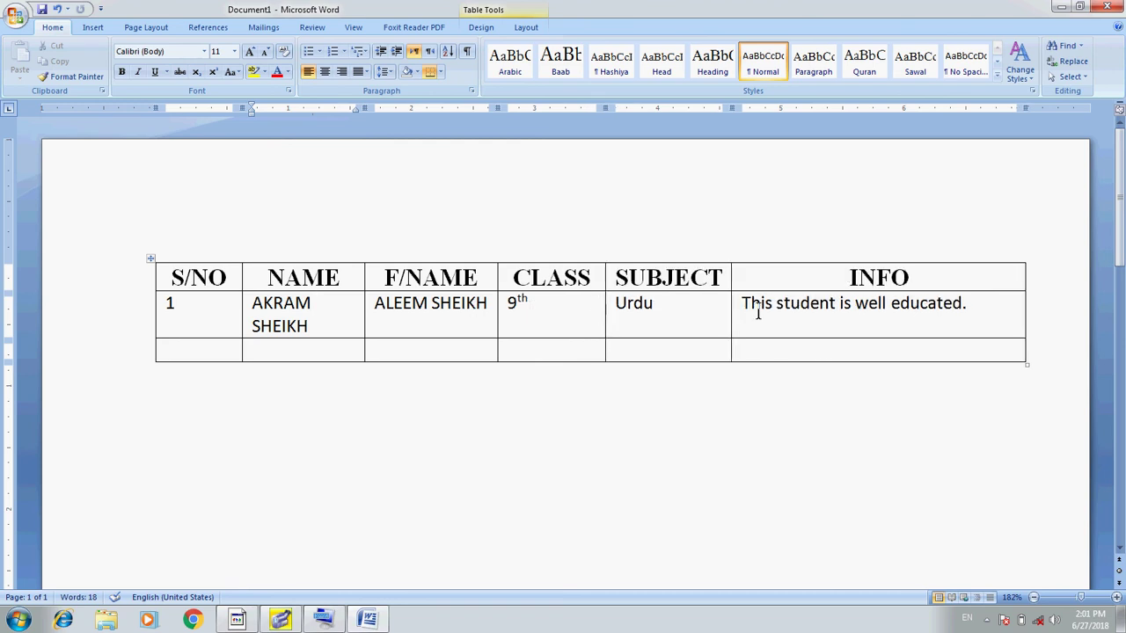
{"action": "double_click", "coordinate": [730, 314]}
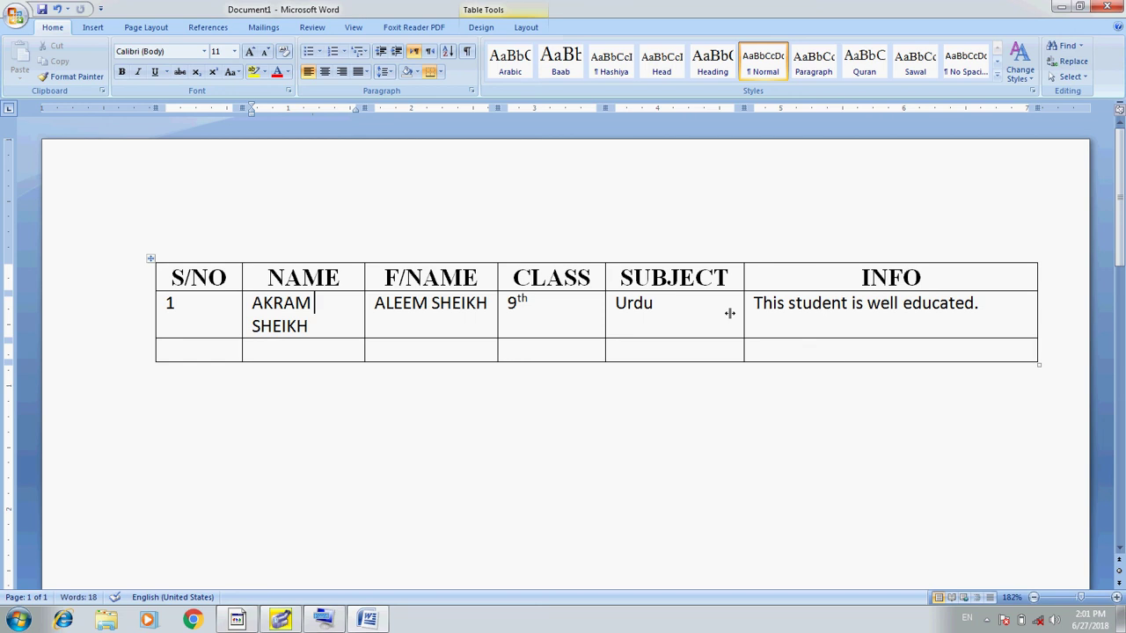
{"action": "key", "text": "ctrl+z"}
{"action": "key", "text": "ctrl+z"}
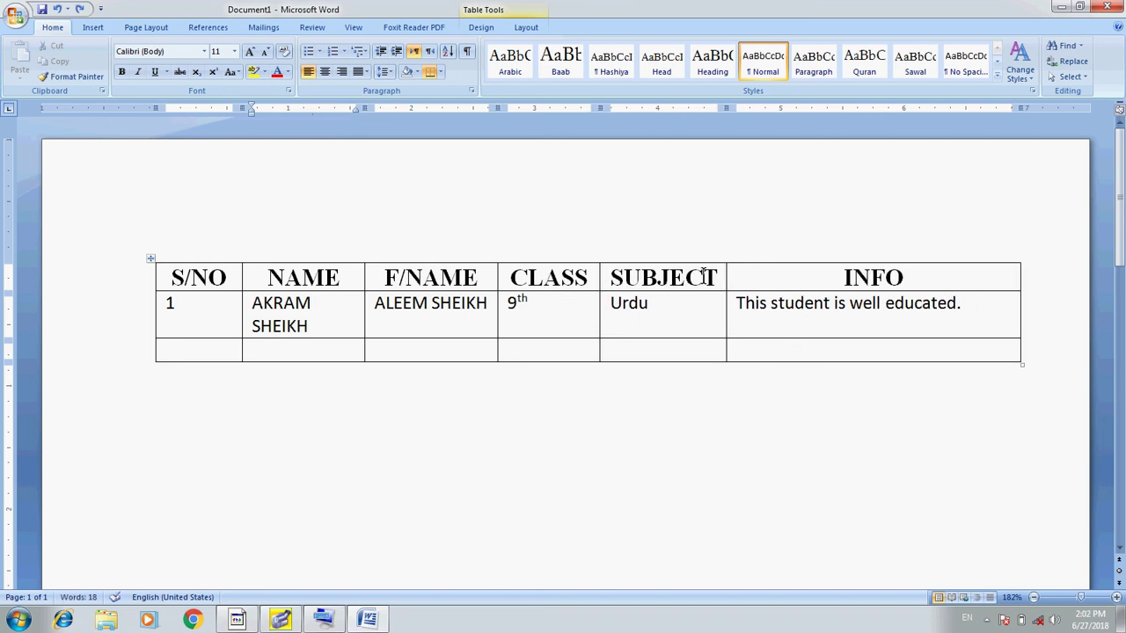
Set the header row text to font size 12.
{"action": "mouse_move", "coordinate": [906, 276]}
{"action": "left_mouse_down"}
{"action": "mouse_move", "coordinate": [486, 260]}
{"action": "mouse_move", "coordinate": [176, 276]}
{"action": "left_mouse_up"}
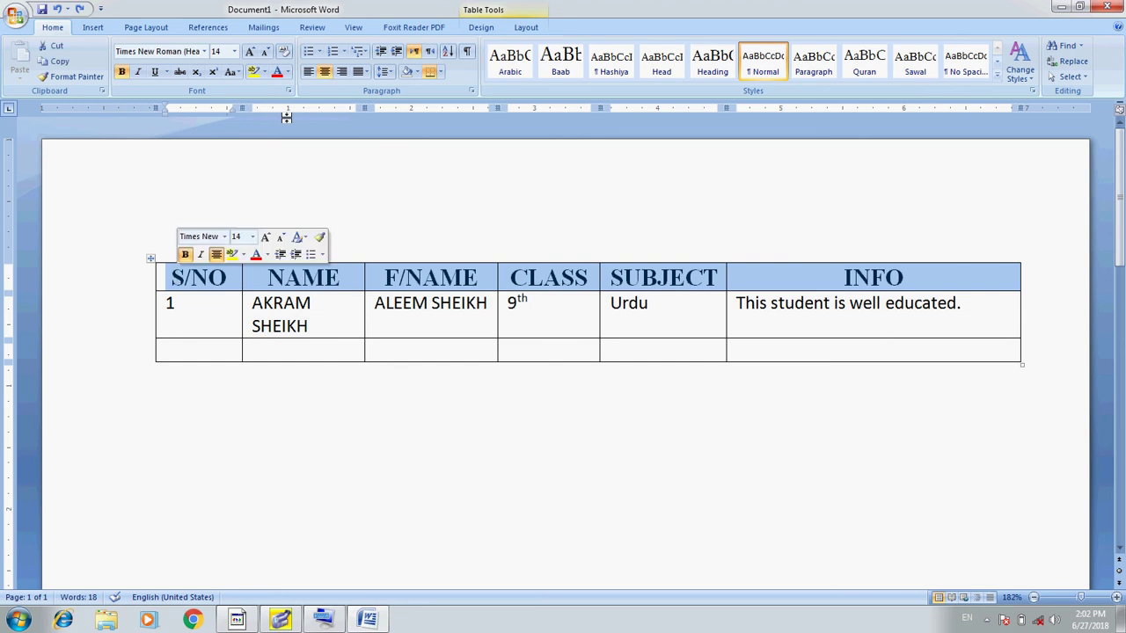
{"action": "left_click", "coordinate": [234, 51]}
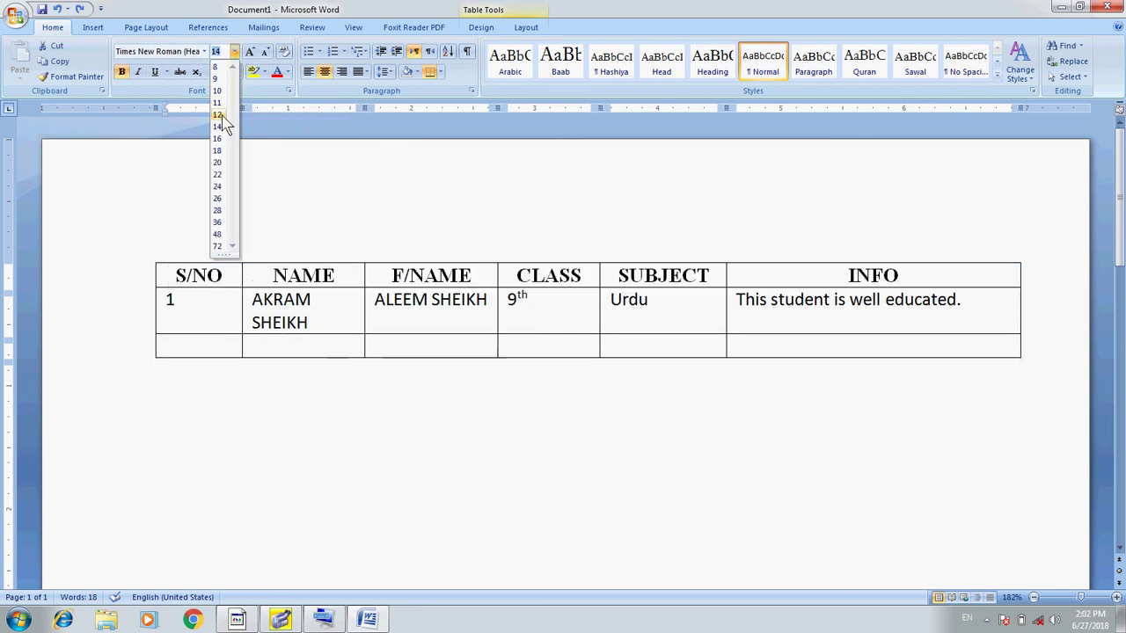
{"action": "left_click", "coordinate": [225, 126]}
{"action": "left_click", "coordinate": [310, 303]}
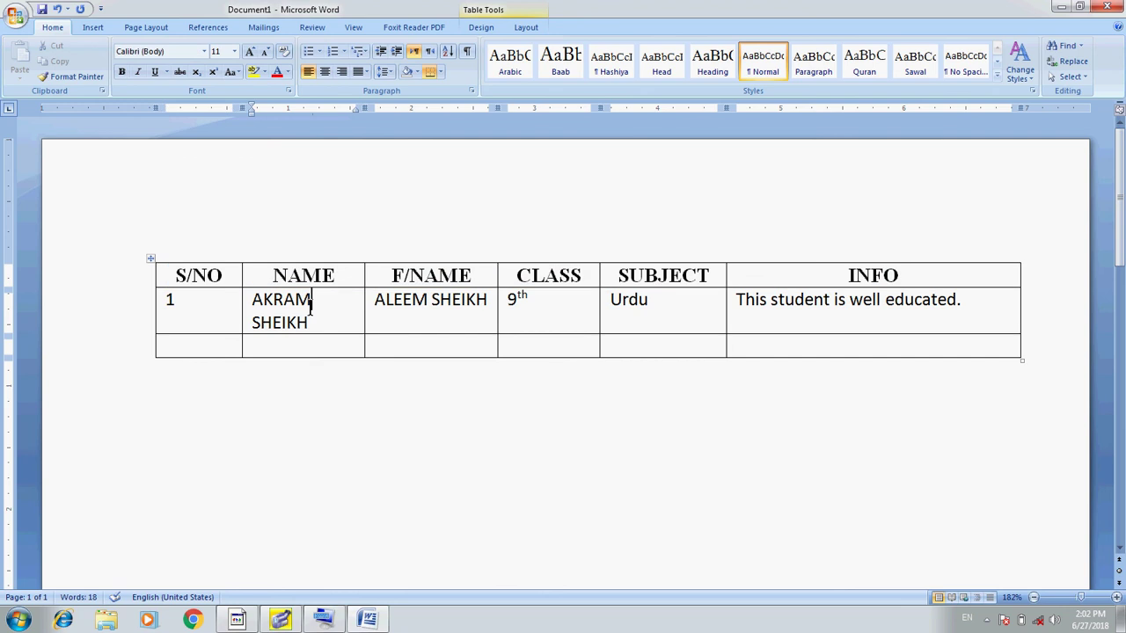
{"action": "left_click", "coordinate": [335, 276]}
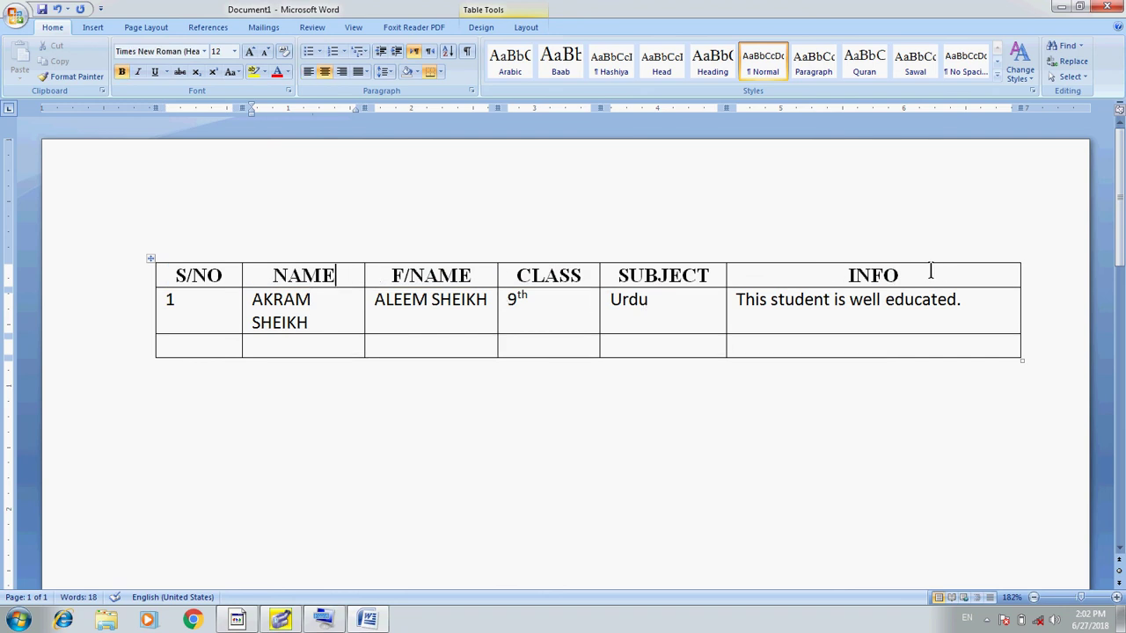
{"action": "left_click_drag", "start_coordinate": [725, 315], "coordinate": [720, 315]}
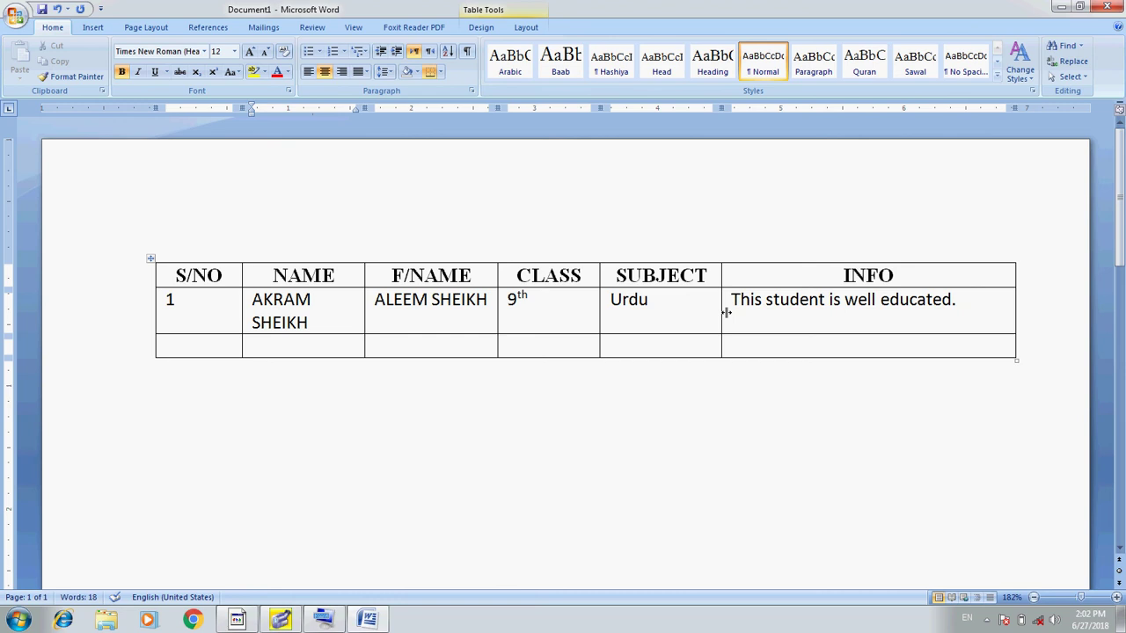
{"action": "left_click_drag", "start_coordinate": [599, 303], "coordinate": [593, 303]}
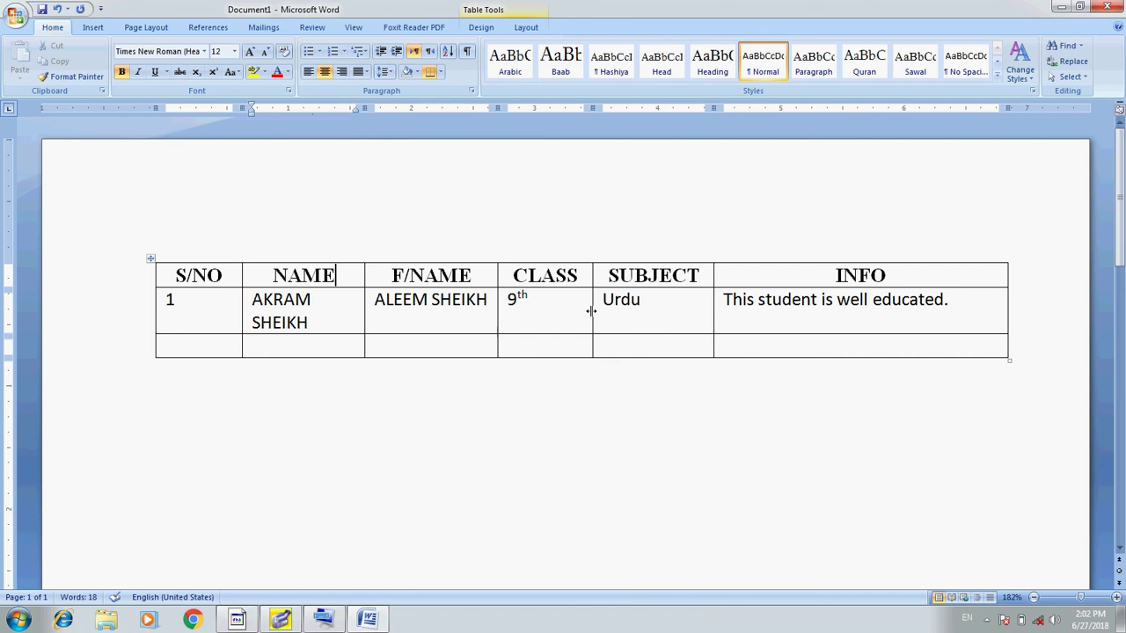
{"action": "left_click_drag", "start_coordinate": [592, 309], "coordinate": [582, 309]}
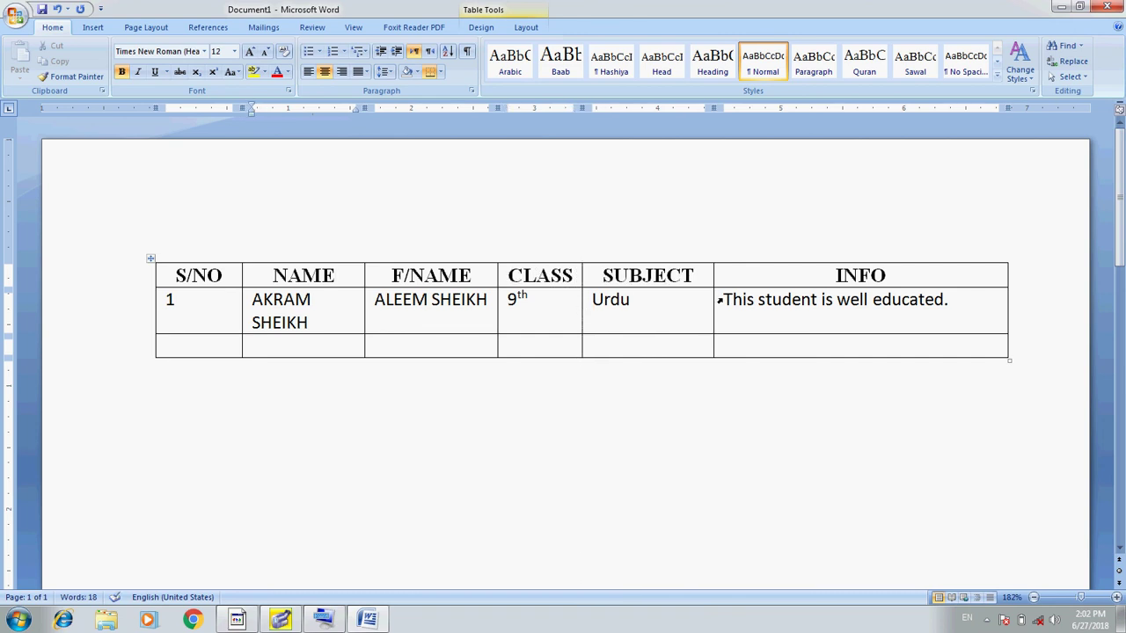
{"action": "left_click_drag", "start_coordinate": [712, 306], "coordinate": [697, 306]}
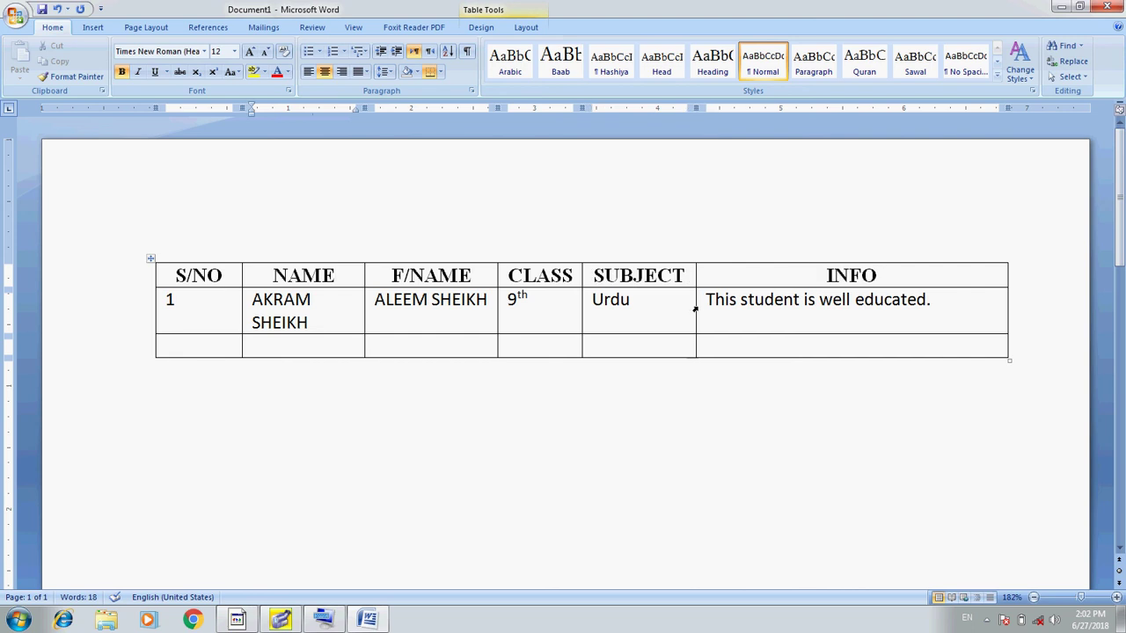
{"action": "left_click", "coordinate": [369, 313]}
{"action": "left_click", "coordinate": [375, 312]}
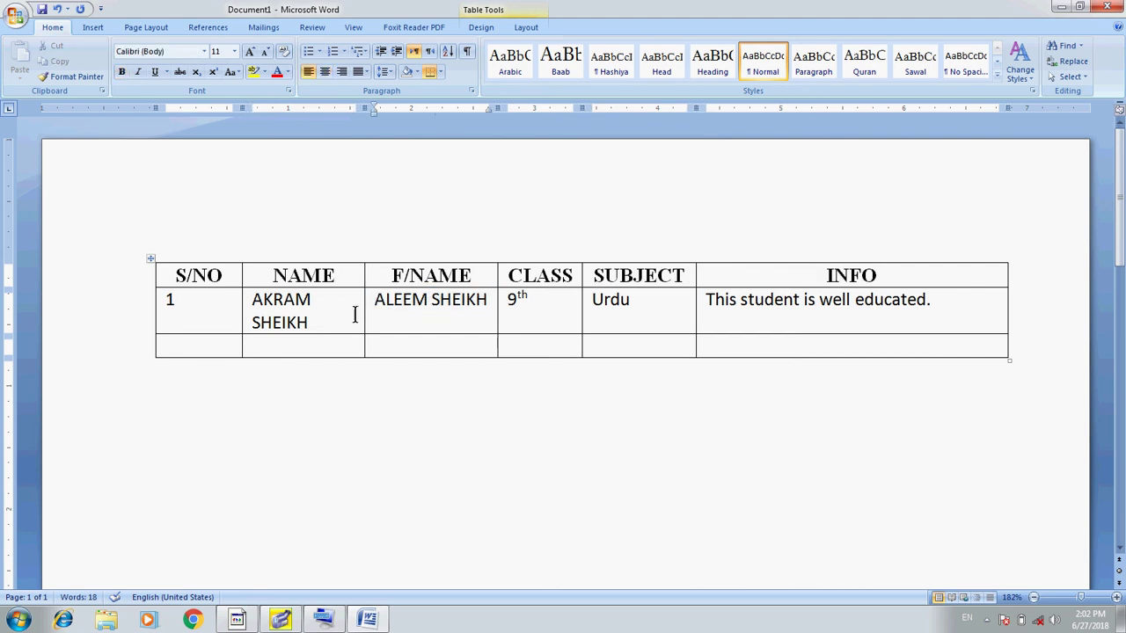
{"action": "left_click_drag", "start_coordinate": [363, 311], "coordinate": [380, 311]}
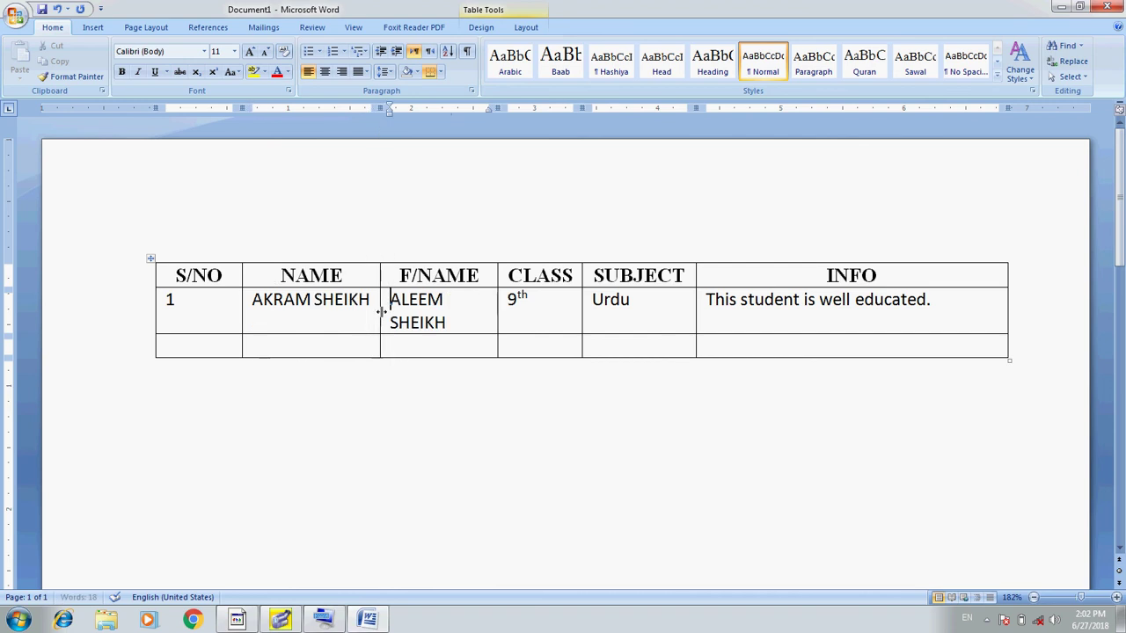
{"action": "left_click_drag", "start_coordinate": [497, 308], "coordinate": [512, 308]}
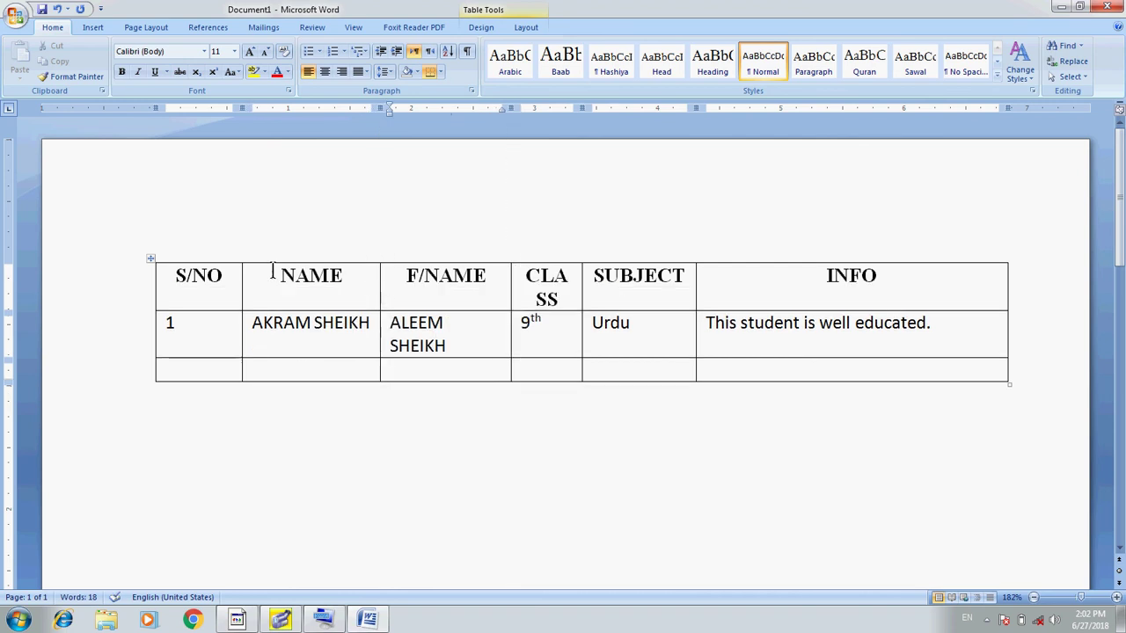
{"action": "left_click_drag", "start_coordinate": [241, 286], "coordinate": [211, 291]}
Replace the first header with lowercase 's/no'.
{"action": "left_click", "coordinate": [187, 296]}
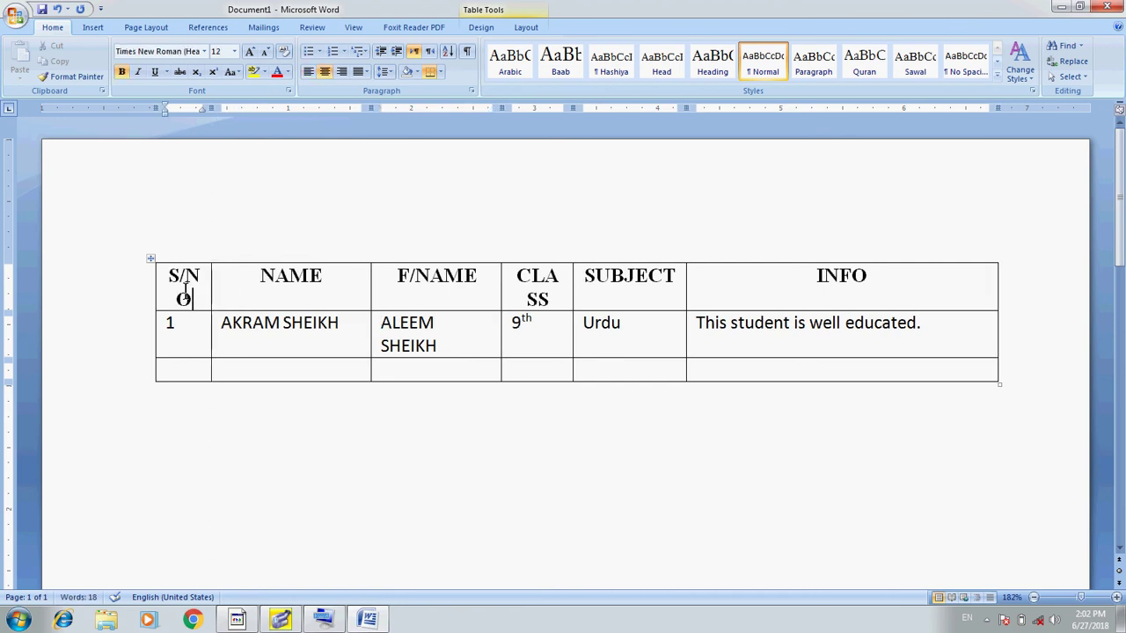
{"action": "key", "text": "ctrl+a"}
{"action": "key", "text": "ctrl+Home"}
{"action": "key", "text": "shift+Right"}
{"action": "key", "text": "shift+Right"}
{"action": "key", "text": "shift+Right"}
{"action": "key", "text": "shift+Right"}
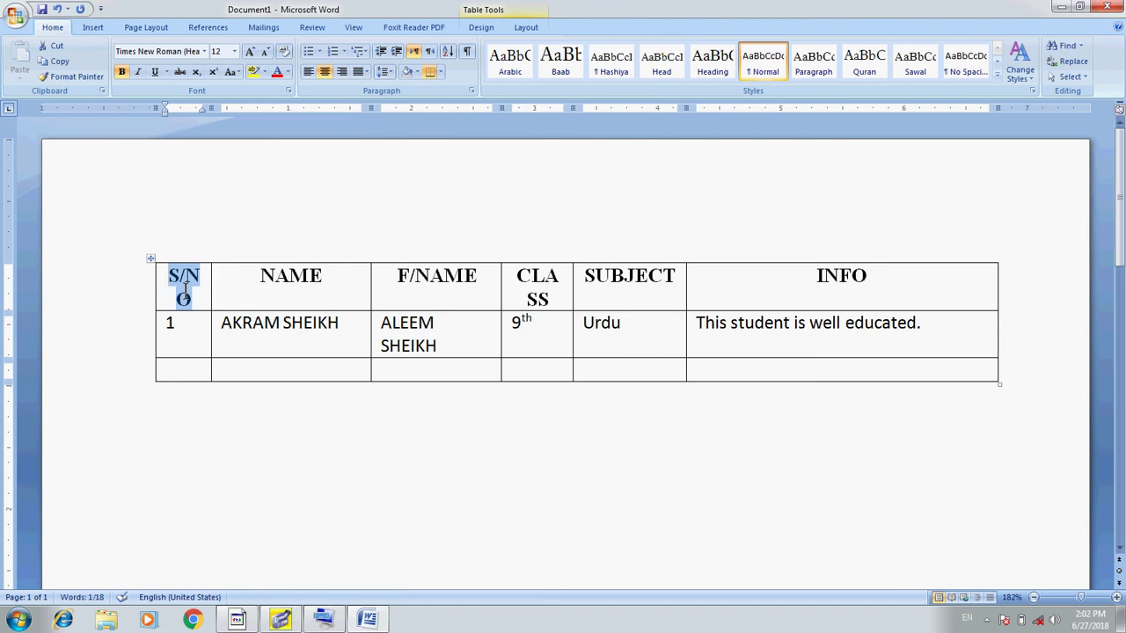
{"action": "type", "text": "S/N"}
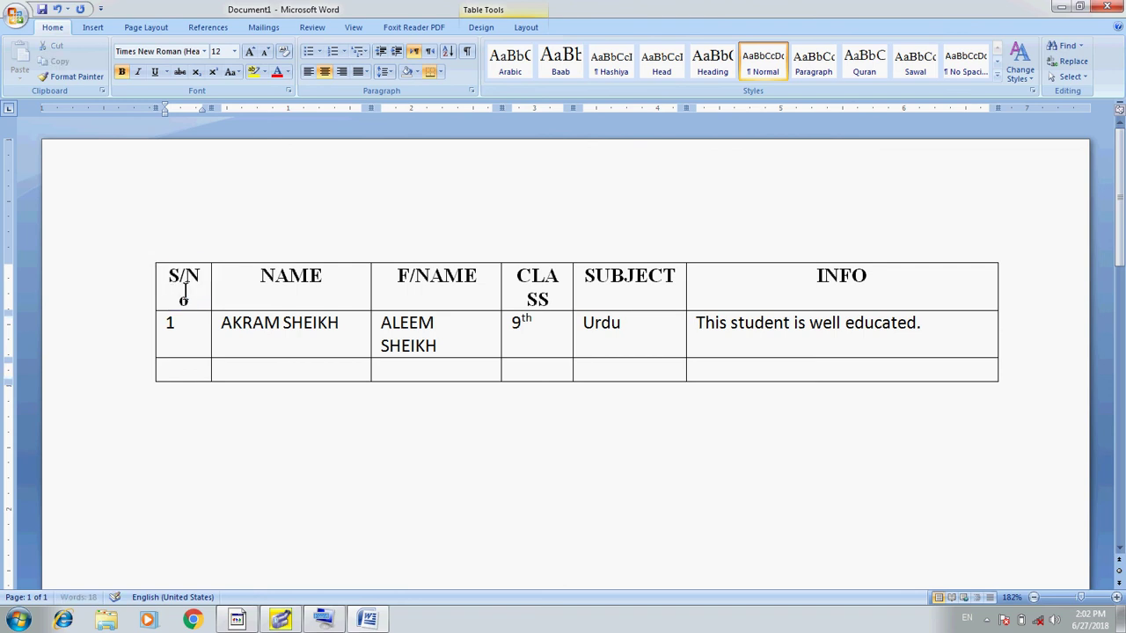
{"action": "key", "text": "BackSpace"}
{"action": "key", "text": "BackSpace"}
{"action": "key", "text": "BackSpace"}
{"action": "key", "text": "BackSpace"}
{"action": "type", "text": "s/no"}
Retype the remaining headers as Name, F/Name, Class, Subj and Info.
{"action": "key", "text": "Tab"}
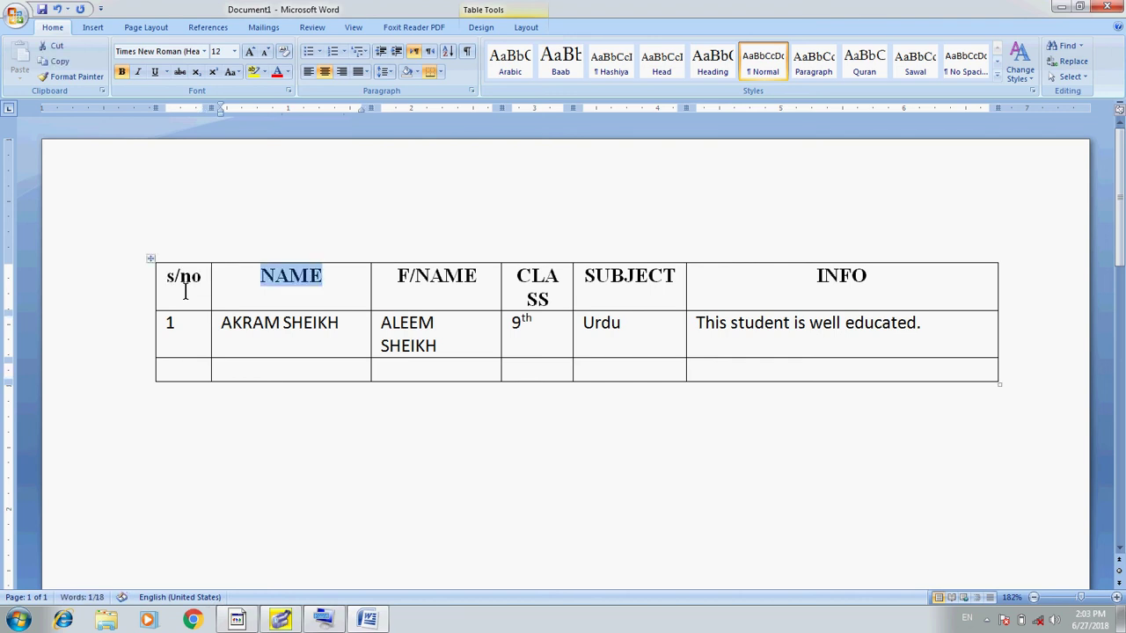
{"action": "type", "text": "Name"}
{"action": "key", "text": "Tab"}
{"action": "type", "text": "F/Name"}
{"action": "key", "text": "Tab"}
{"action": "type", "text": "Class"}
{"action": "key", "text": "Tab"}
{"action": "type", "text": "Subj"}
{"action": "key", "text": "Tab"}
{"action": "type", "text": "Info"}
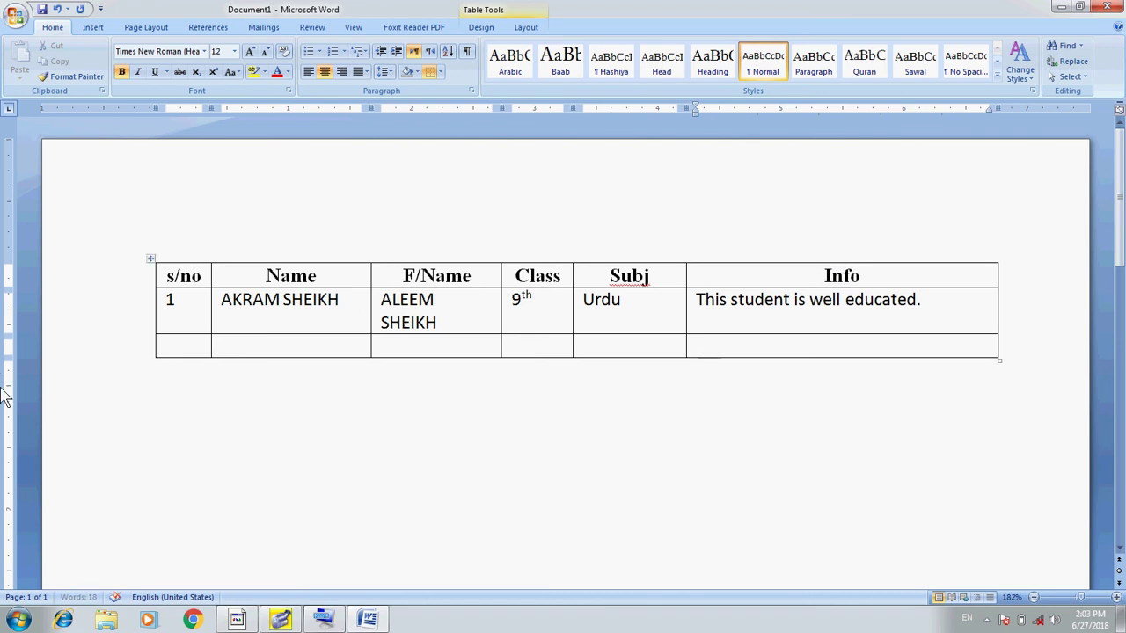
Auto-fit the F/Name, Class and Subj columns to their contents.
{"action": "left_click", "coordinate": [347, 314]}
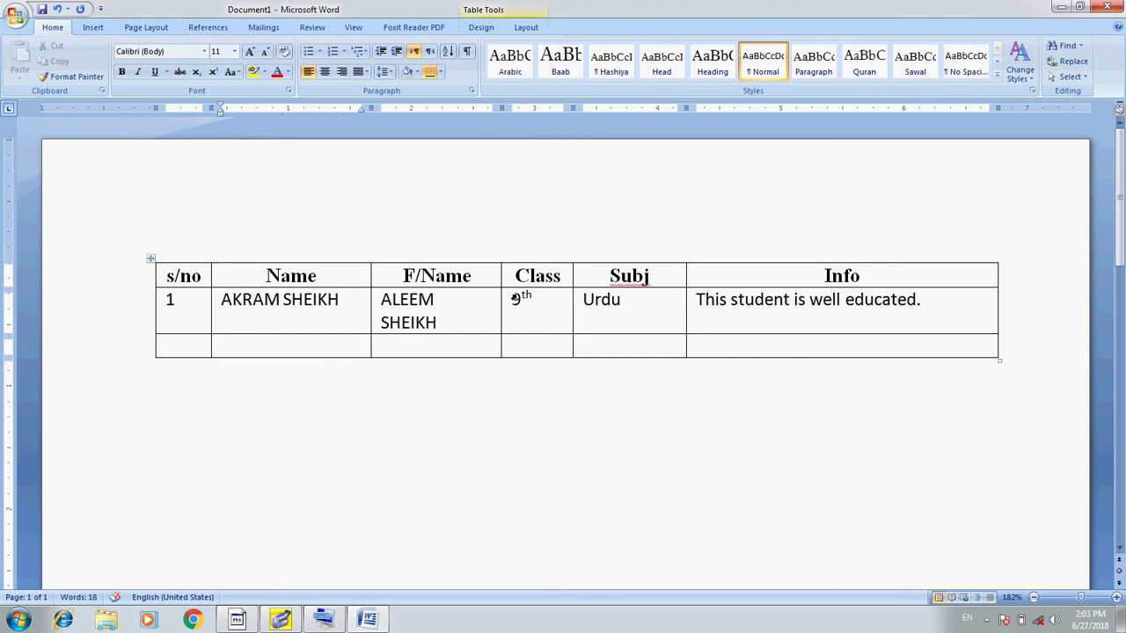
{"action": "double_click", "coordinate": [498, 304]}
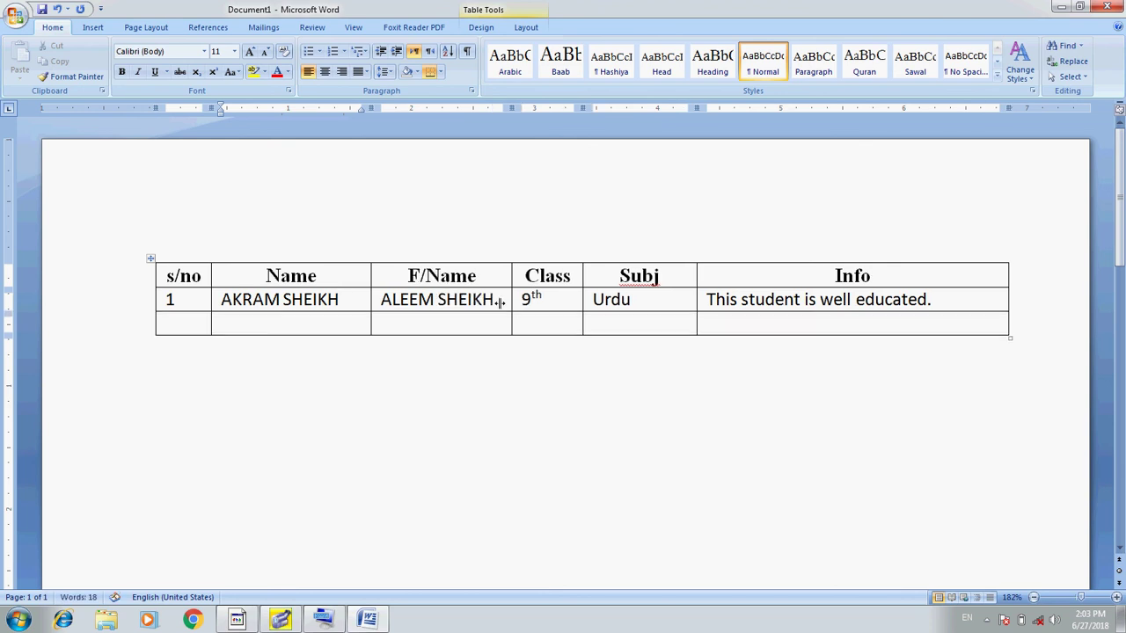
{"action": "double_click", "coordinate": [580, 300]}
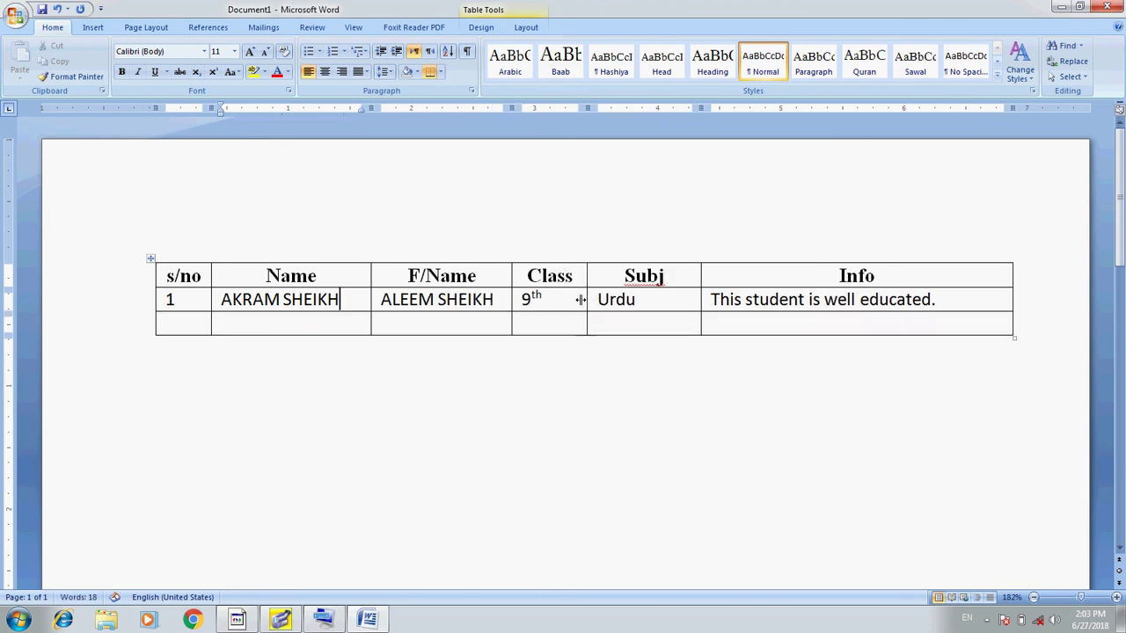
{"action": "double_click", "coordinate": [581, 300]}
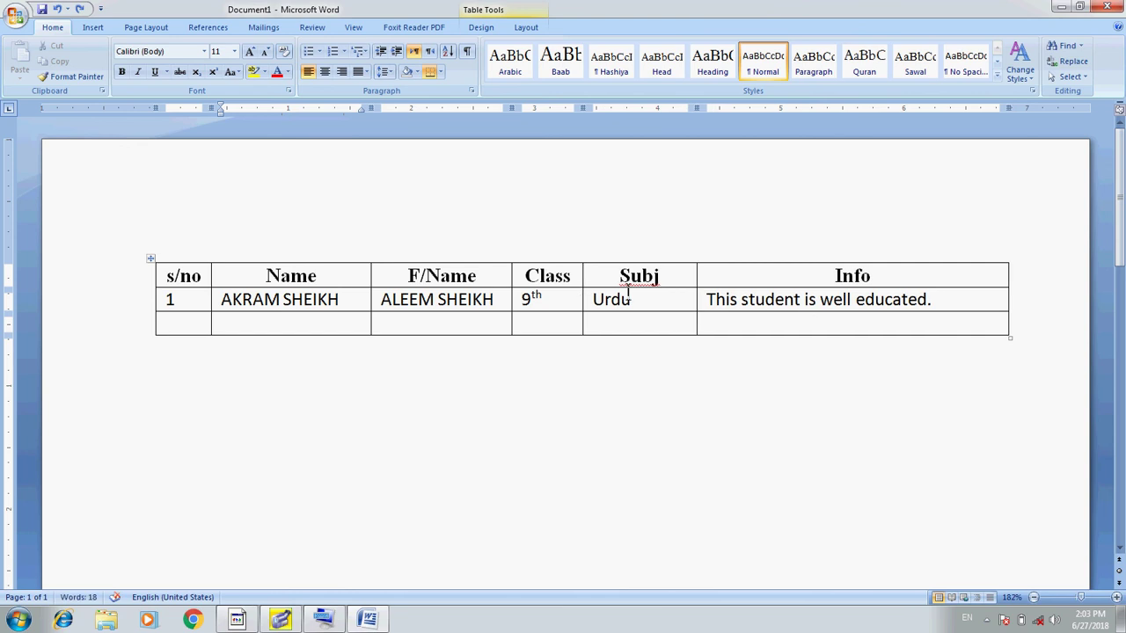
{"action": "double_click", "coordinate": [696, 302]}
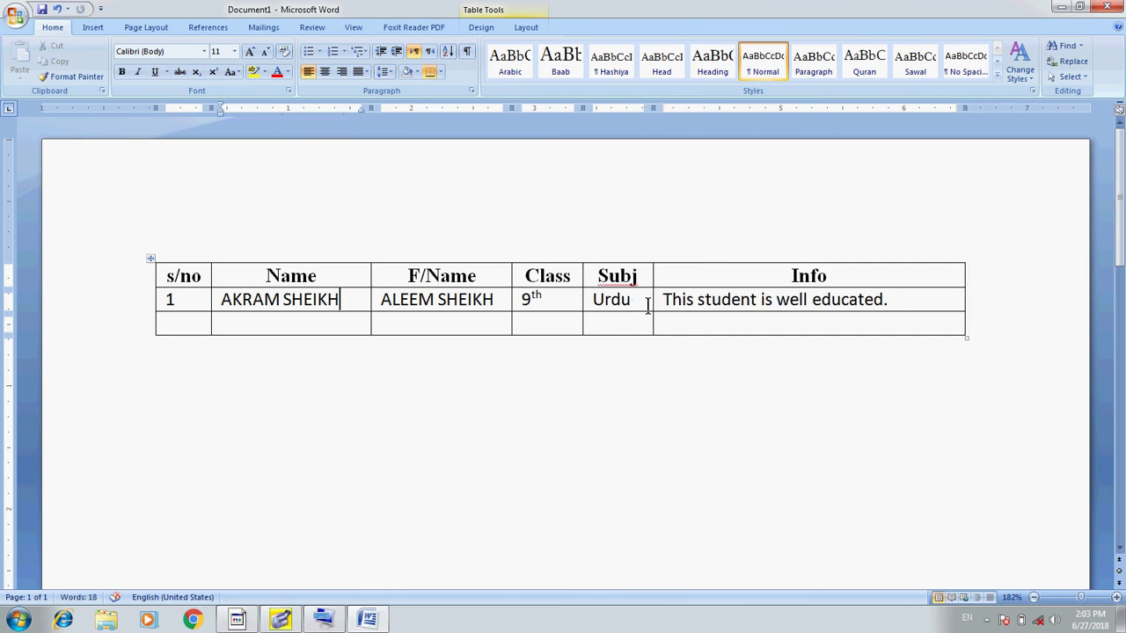
Add two blank rows at the end of the student table.
{"action": "left_click", "coordinate": [924, 300]}
{"action": "left_click", "coordinate": [187, 328]}
{"action": "key", "text": "Tab"}
{"action": "key", "text": "Tab"}
{"action": "key", "text": "Tab"}
{"action": "key", "text": "Tab"}
{"action": "key", "text": "Tab"}
{"action": "key", "text": "Tab"}
{"action": "key", "text": "Tab"}
{"action": "key", "text": "Tab"}
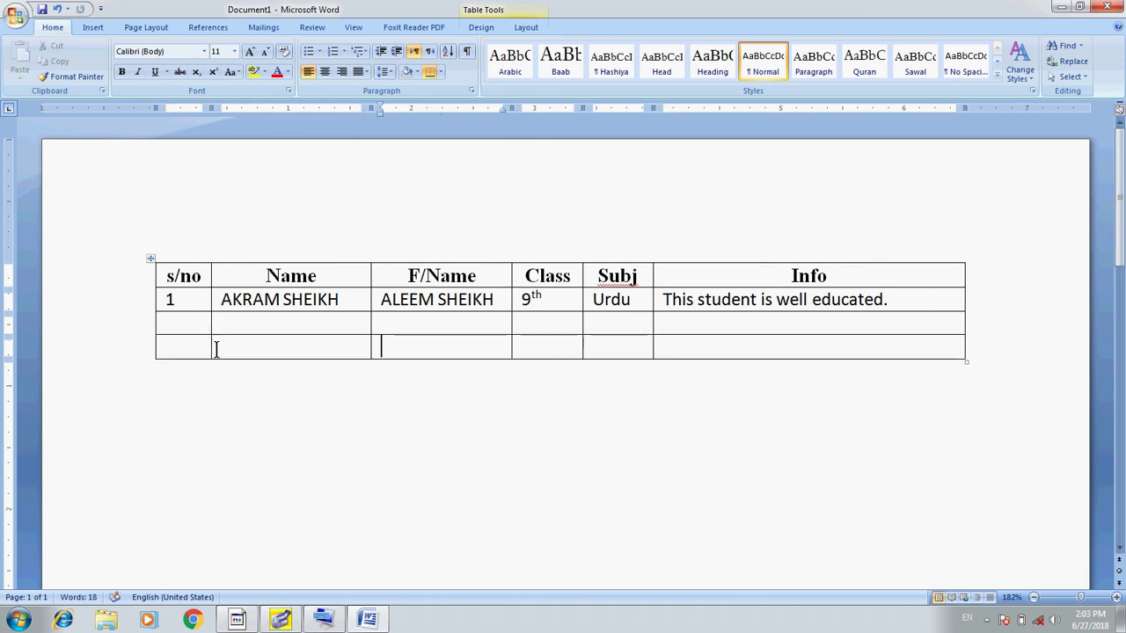
{"action": "key", "text": "Tab"}
{"action": "key", "text": "Tab"}
{"action": "key", "text": "Tab"}
{"action": "key", "text": "Tab"}
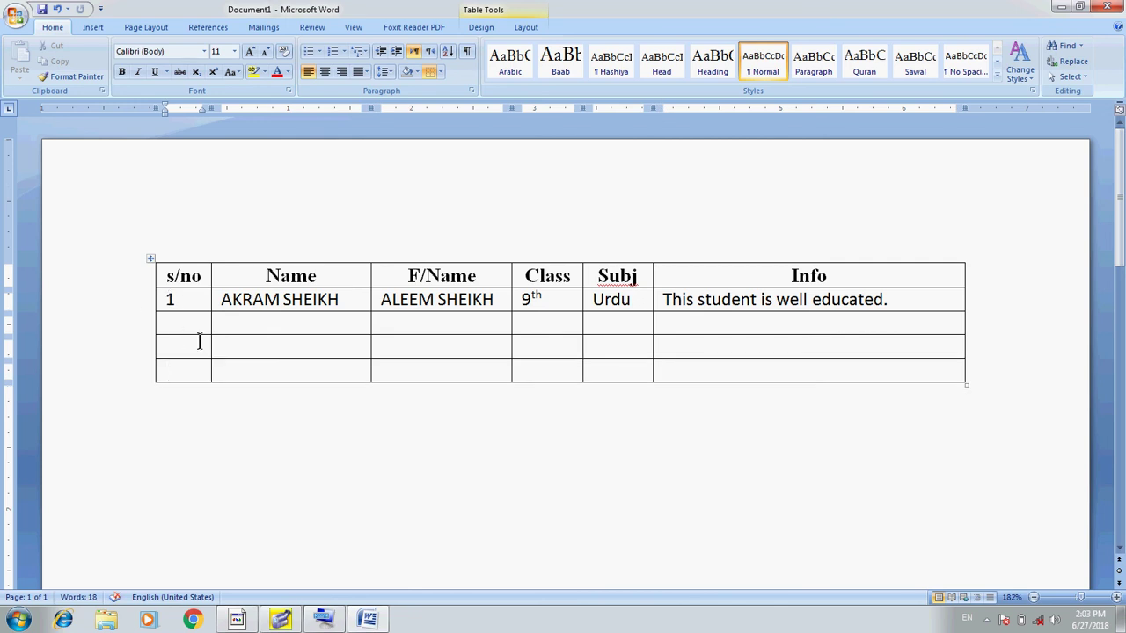
{"action": "left_click", "coordinate": [319, 415]}
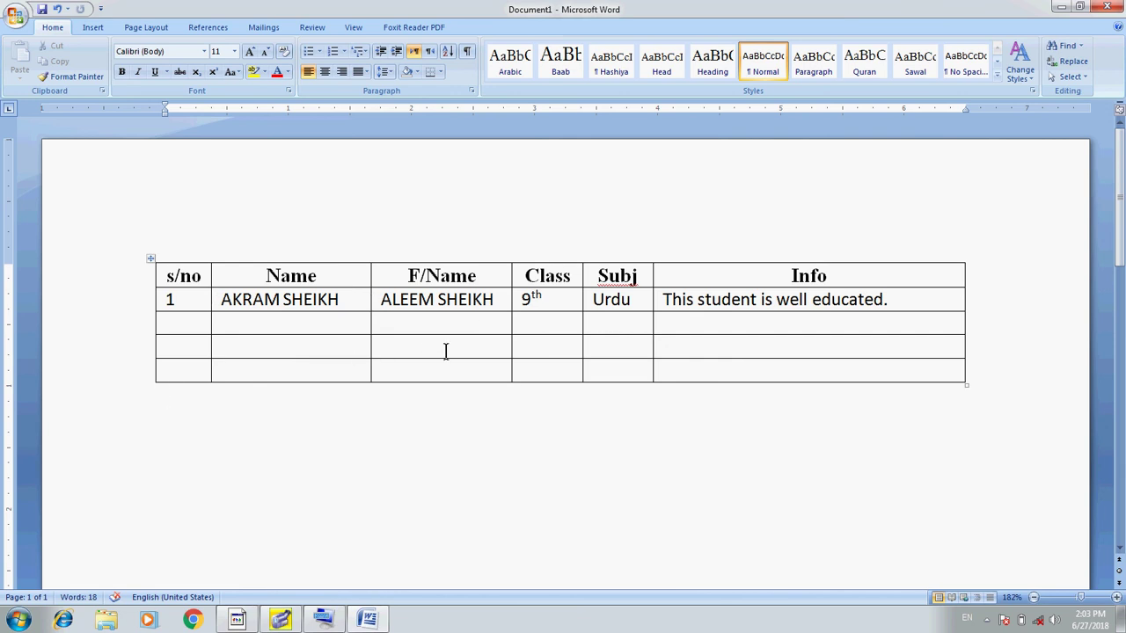
Merge the second blank row's Class and Subj cells using Table Tools Layout > Merge Cells.
{"action": "left_click_drag", "start_coordinate": [531, 343], "coordinate": [614, 349]}
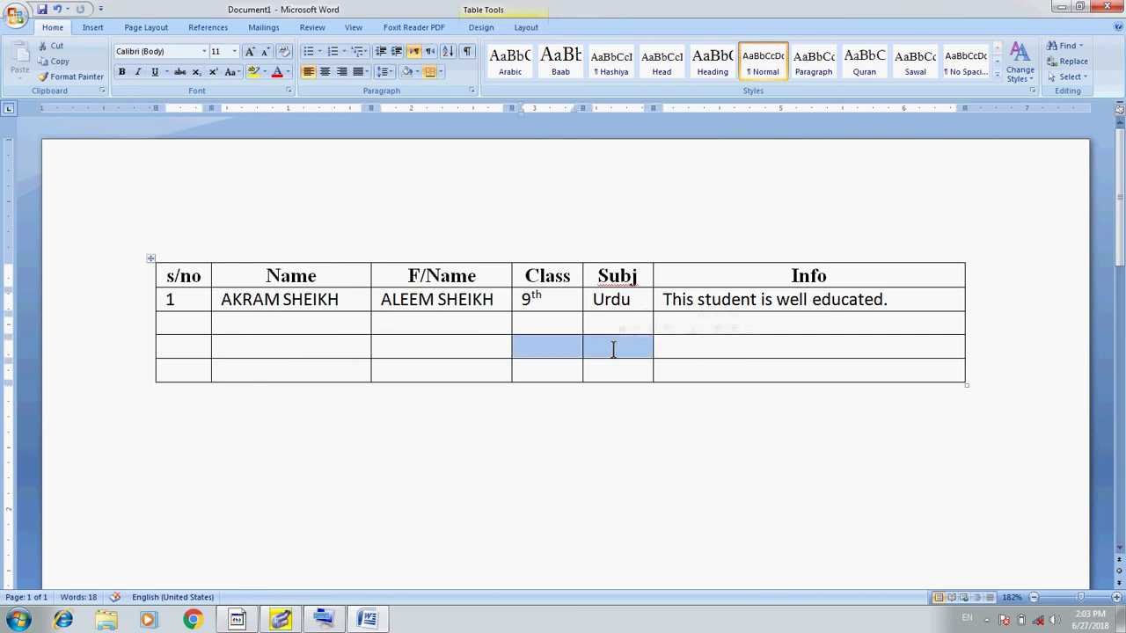
{"action": "right_click", "coordinate": [614, 350]}
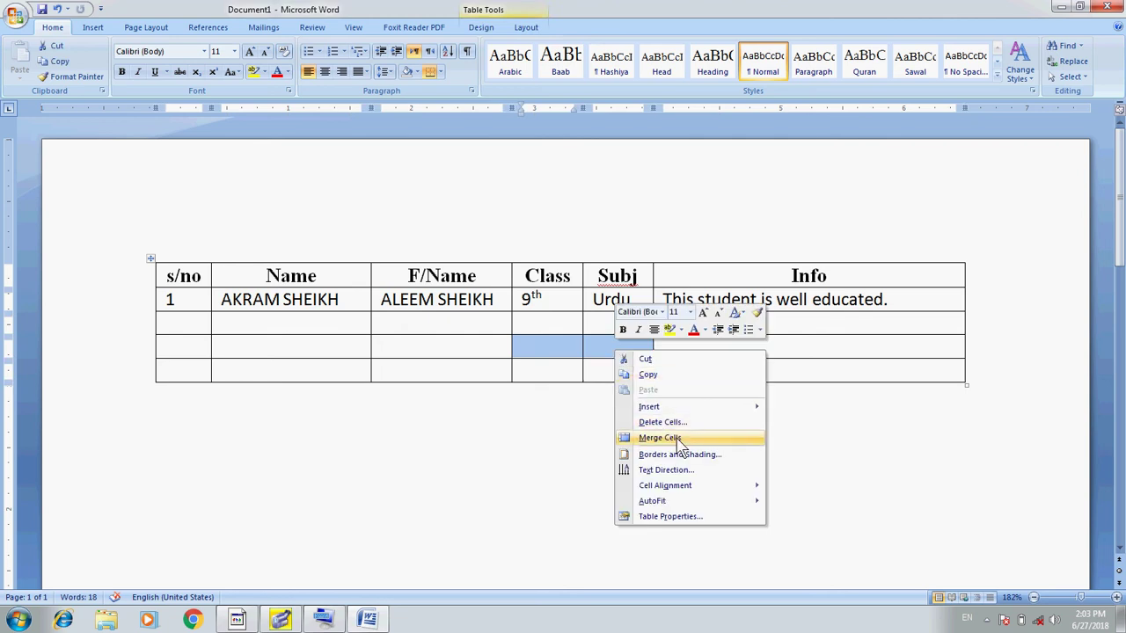
{"action": "left_click", "coordinate": [525, 29]}
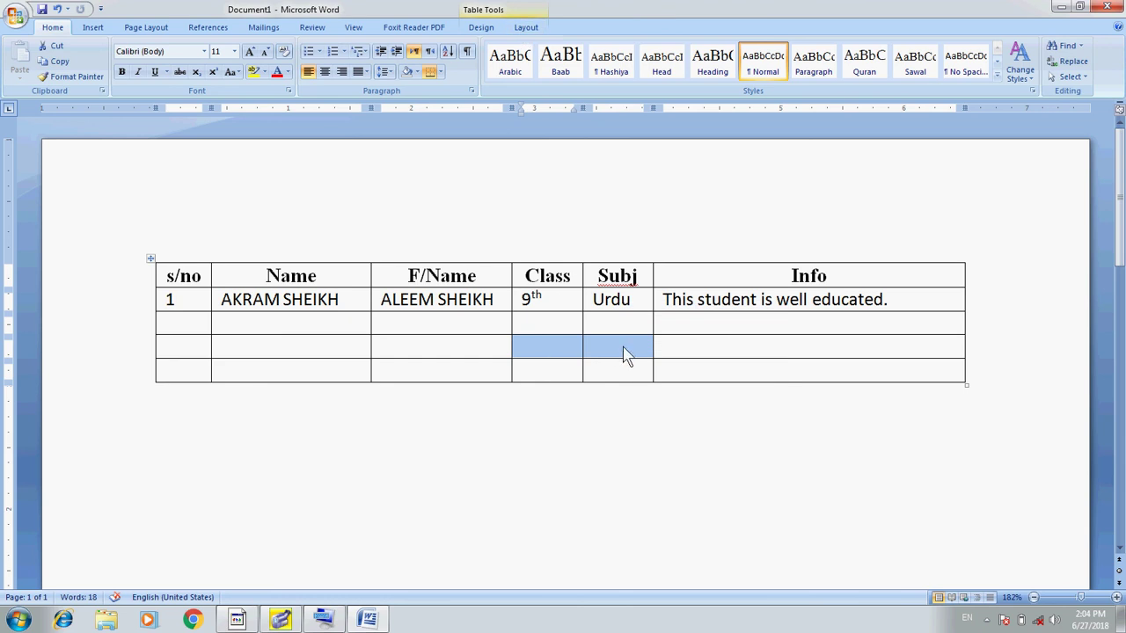
{"action": "left_click", "coordinate": [528, 29]}
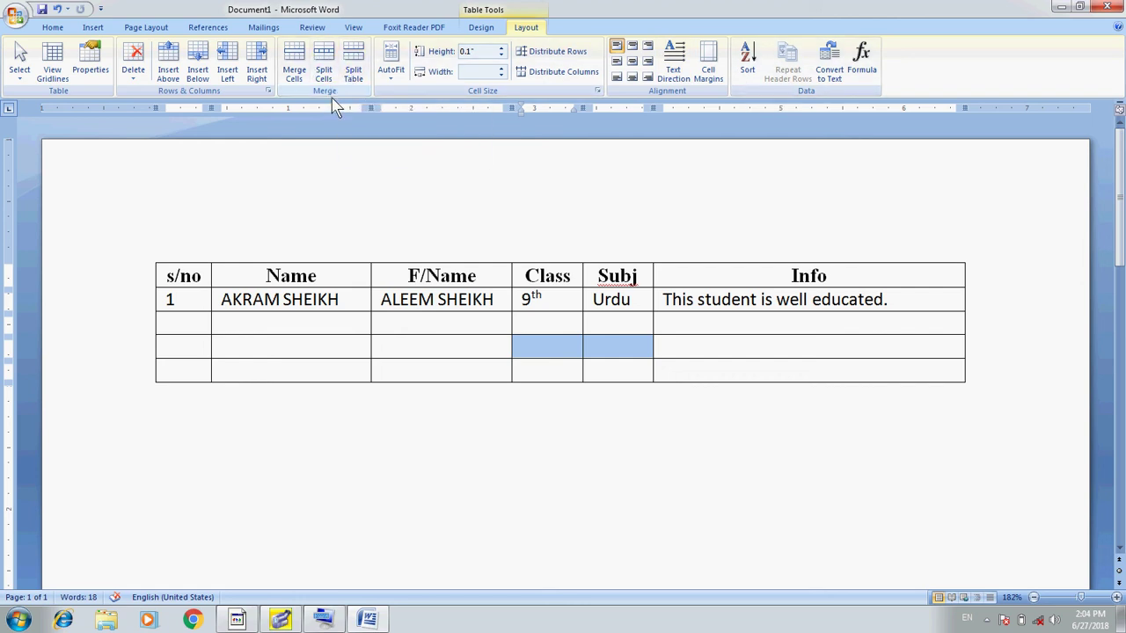
{"action": "left_click", "coordinate": [297, 78]}
{"action": "left_click", "coordinate": [616, 354]}
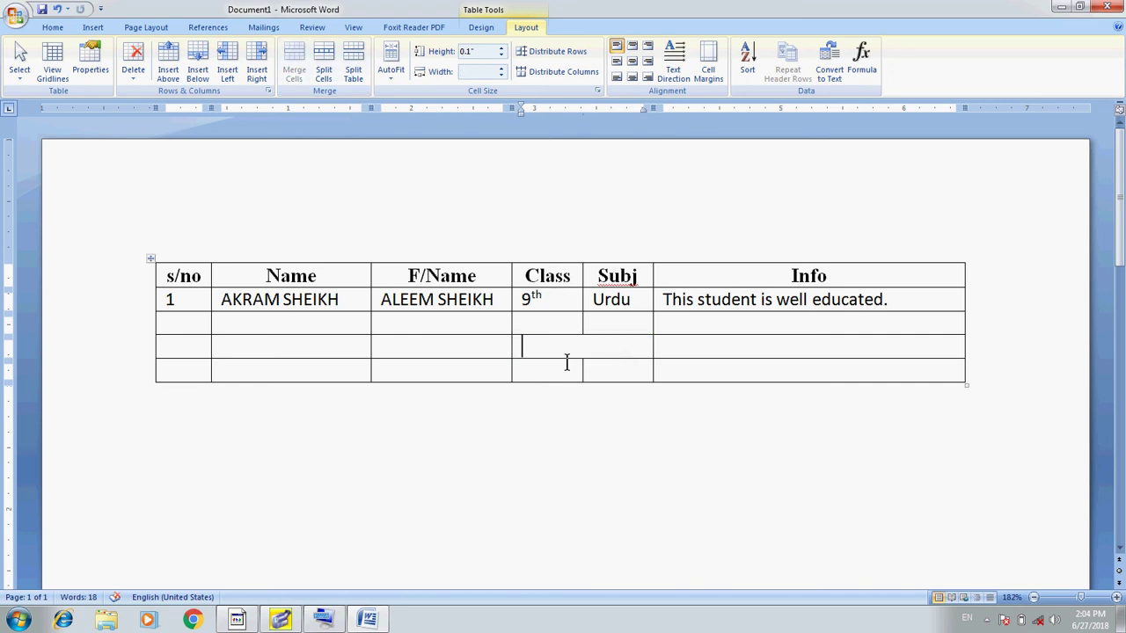
{"action": "left_click_drag", "start_coordinate": [568, 354], "coordinate": [605, 376]}
{"action": "left_click", "coordinate": [718, 374]}
{"action": "key", "text": "Tab"}
{"action": "key", "text": "Tab"}
{"action": "key", "text": "Tab"}
{"action": "key", "text": "Tab"}
{"action": "key", "text": "Tab"}
{"action": "key", "text": "Tab"}
{"action": "key", "text": "Tab"}
{"action": "key", "text": "Tab"}
{"action": "key", "text": "Tab"}
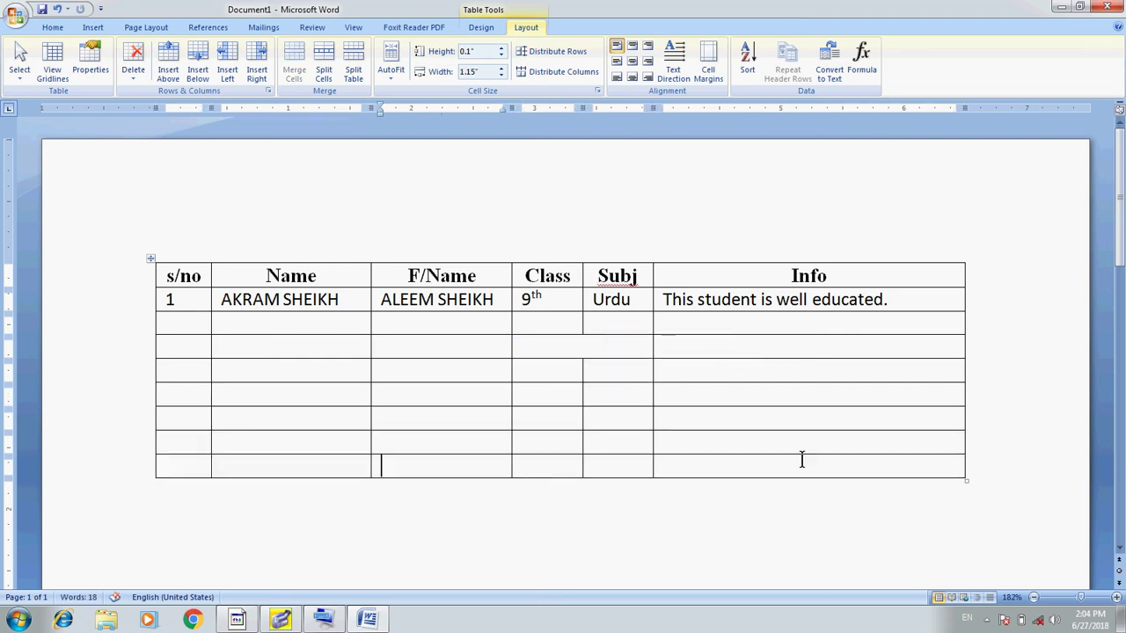
{"action": "key", "text": "ctrl+z"}
{"action": "key", "text": "ctrl+z"}
{"action": "key", "text": "ctrl+z"}
{"action": "key", "text": "ctrl+z"}
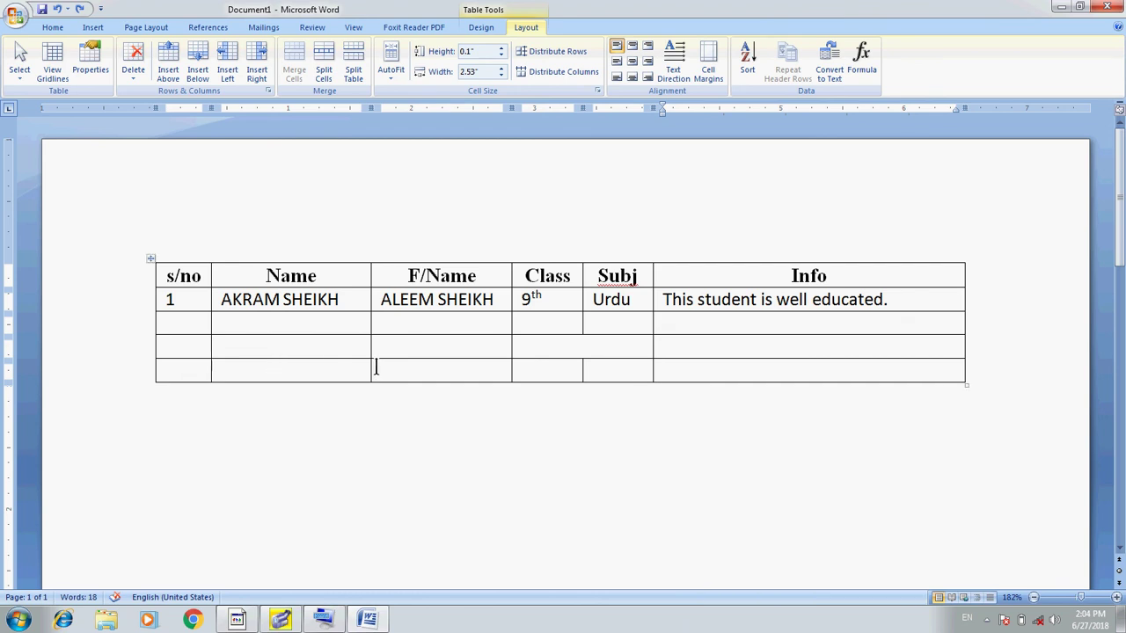
{"action": "left_click", "coordinate": [542, 374]}
Insert a blank row above the last row from the Class cell using Insert Above.
{"action": "right_click", "coordinate": [542, 374]}
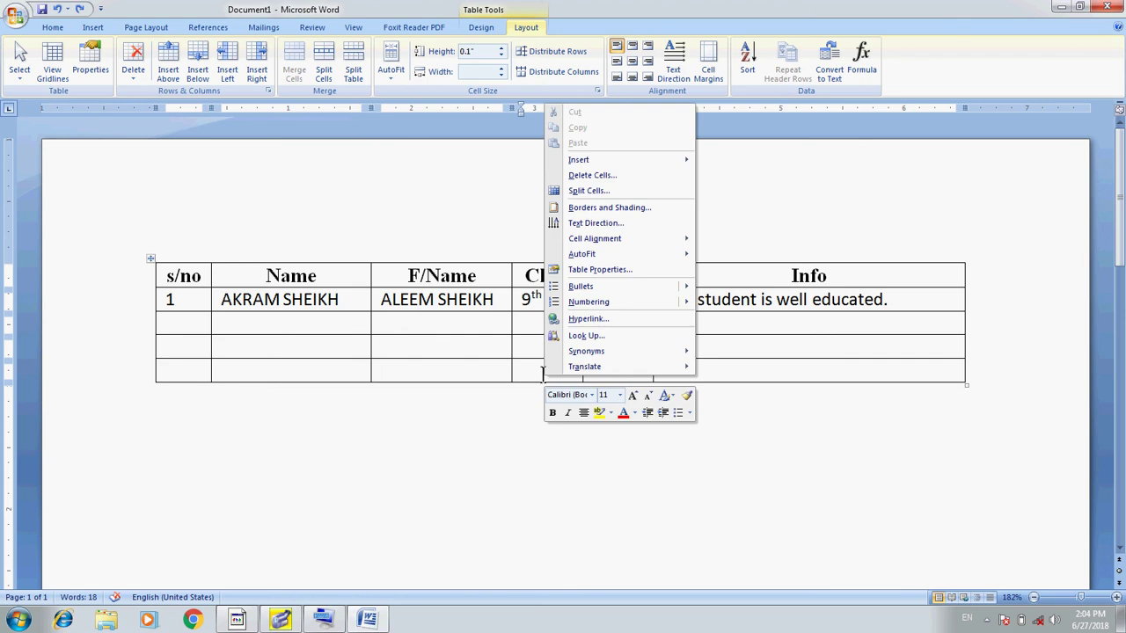
{"action": "mouse_move", "coordinate": [684, 162]}
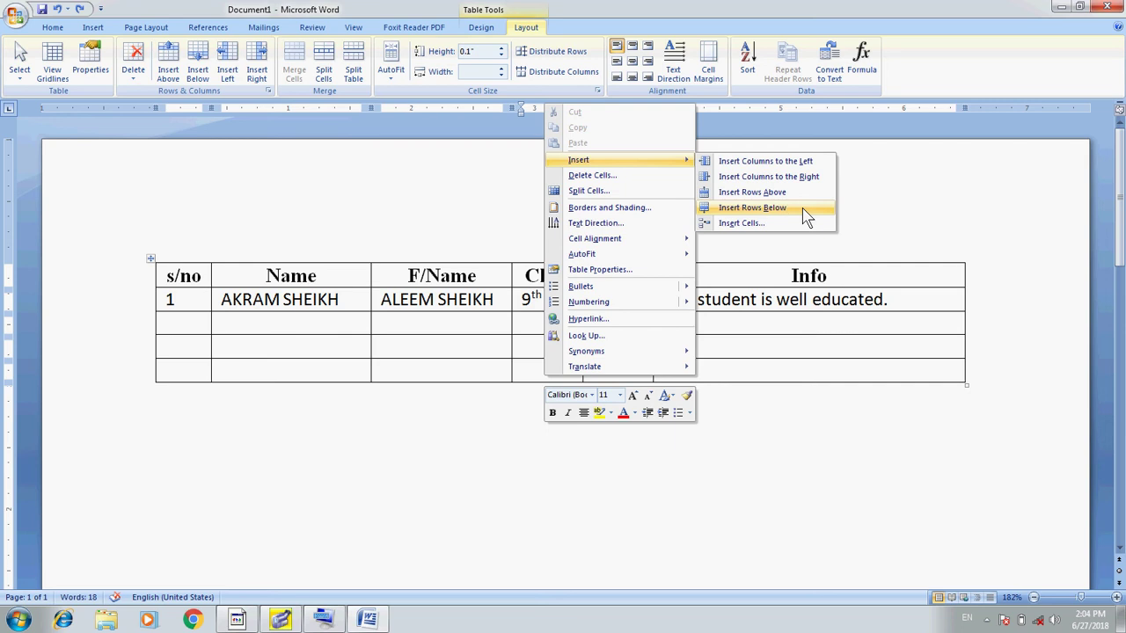
{"action": "left_click", "coordinate": [633, 290]}
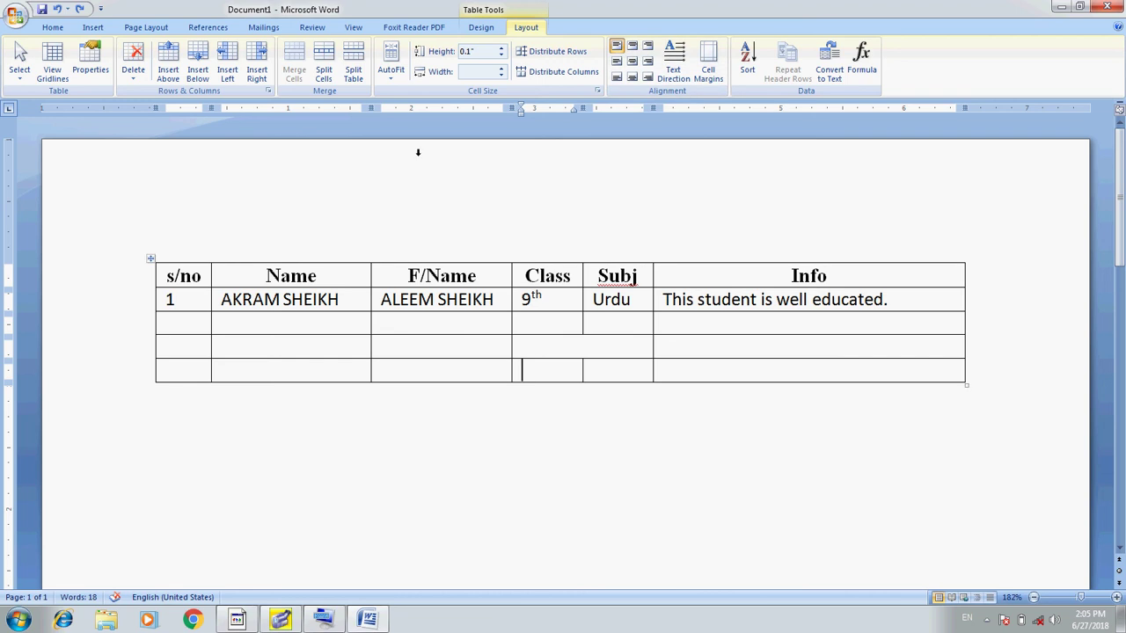
{"action": "left_click", "coordinate": [176, 80]}
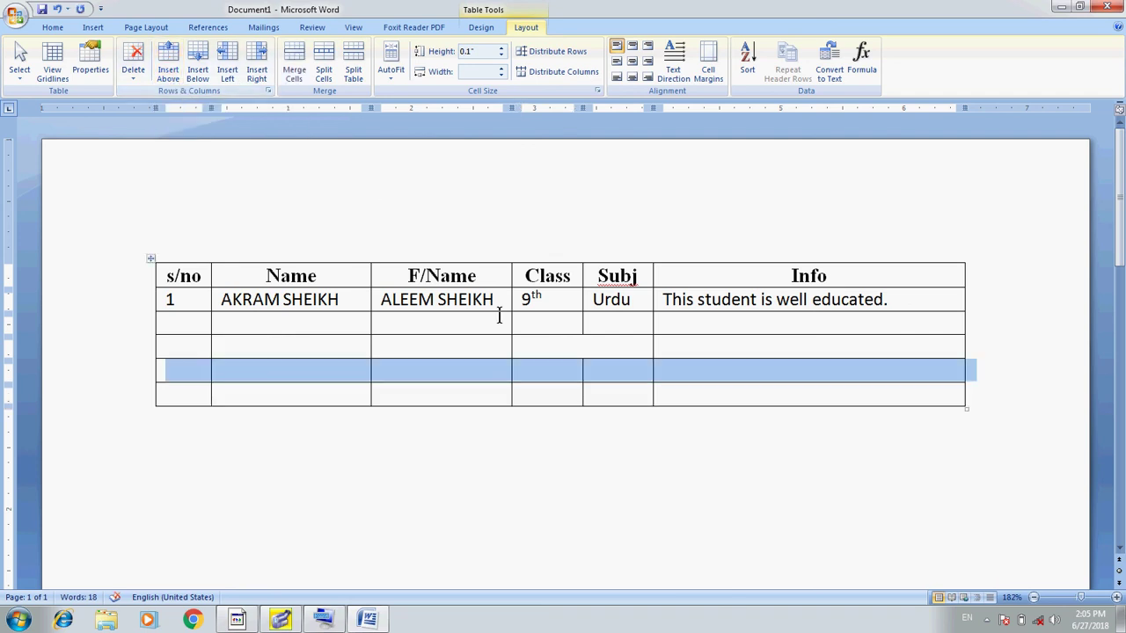
Merge the F/Name through Subj cells across two blank rows into one block.
{"action": "left_click", "coordinate": [566, 398]}
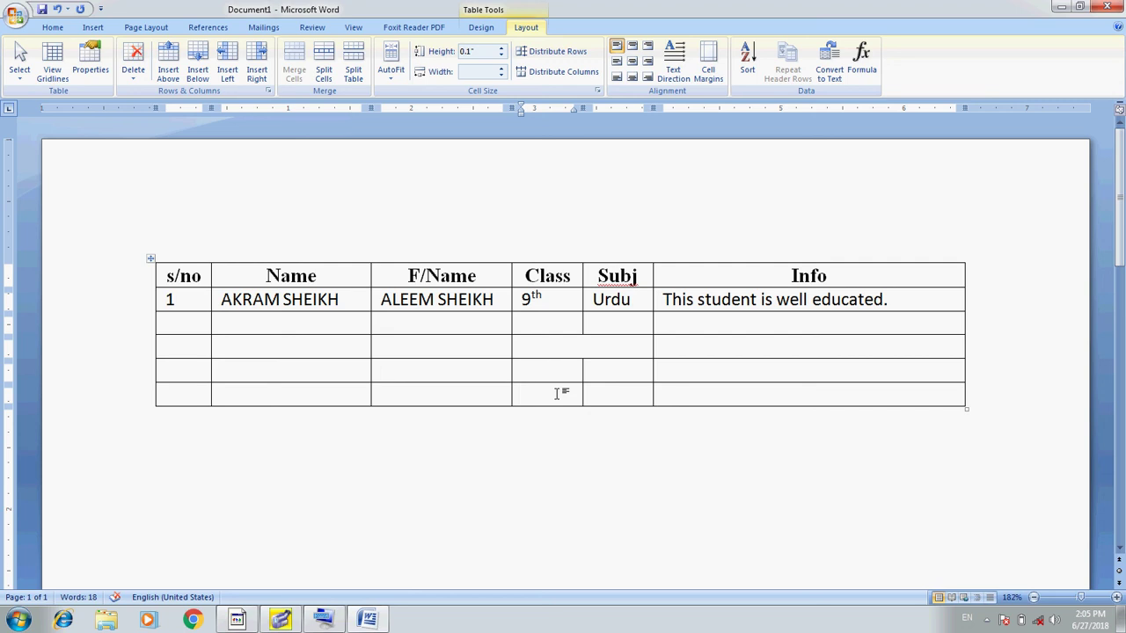
{"action": "left_click_drag", "start_coordinate": [533, 349], "coordinate": [589, 374]}
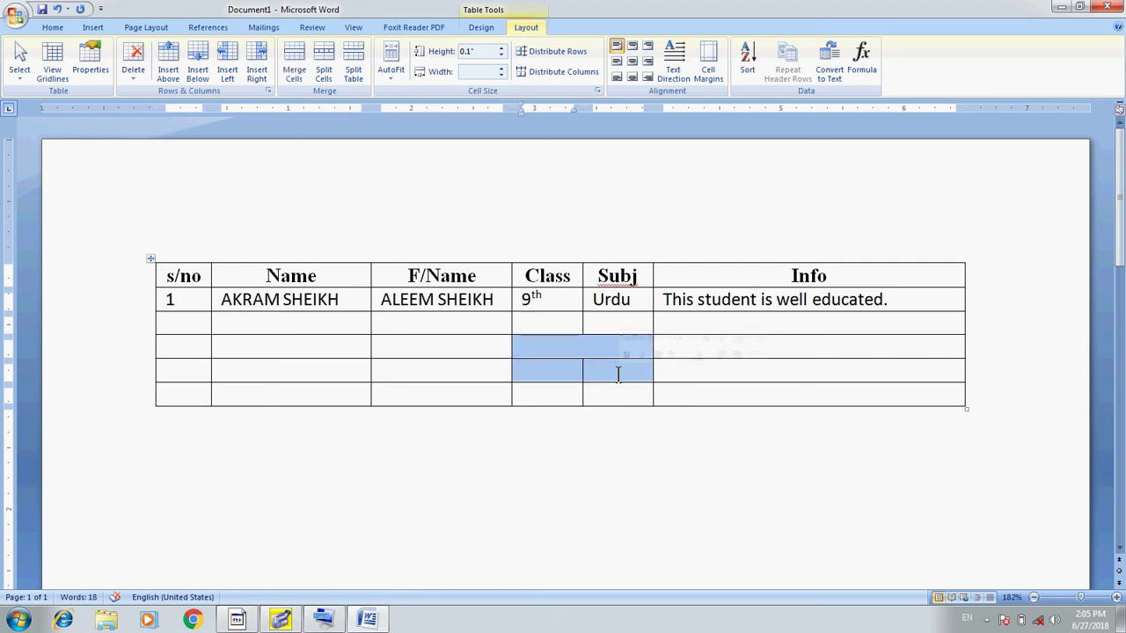
{"action": "left_click", "coordinate": [448, 349]}
{"action": "left_click_drag", "start_coordinate": [448, 349], "coordinate": [595, 369]}
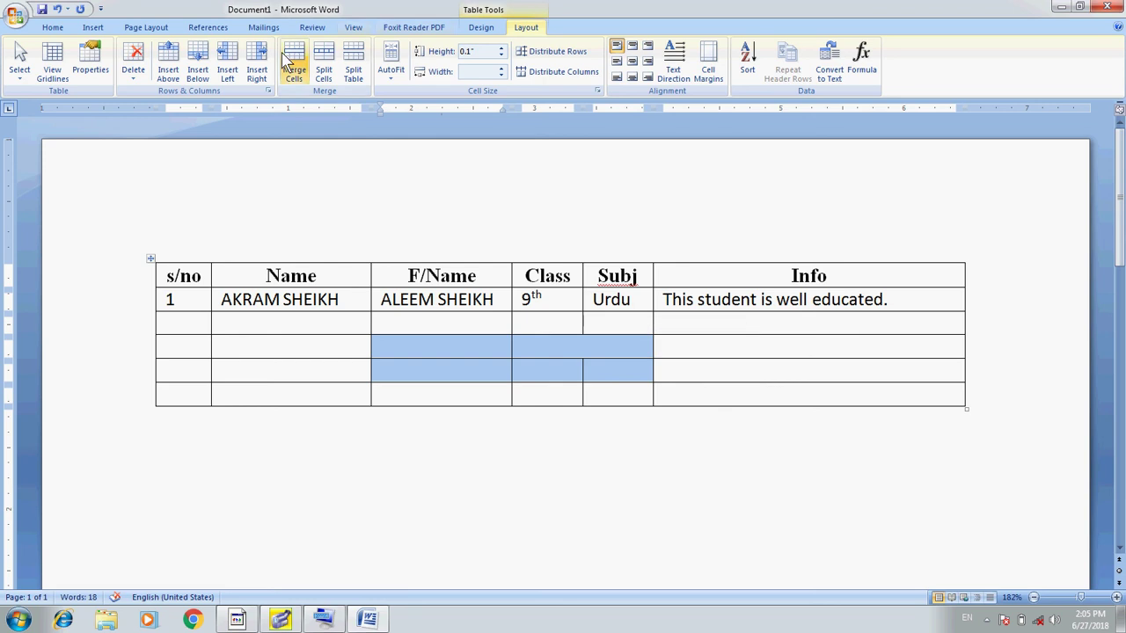
{"action": "left_click", "coordinate": [297, 79]}
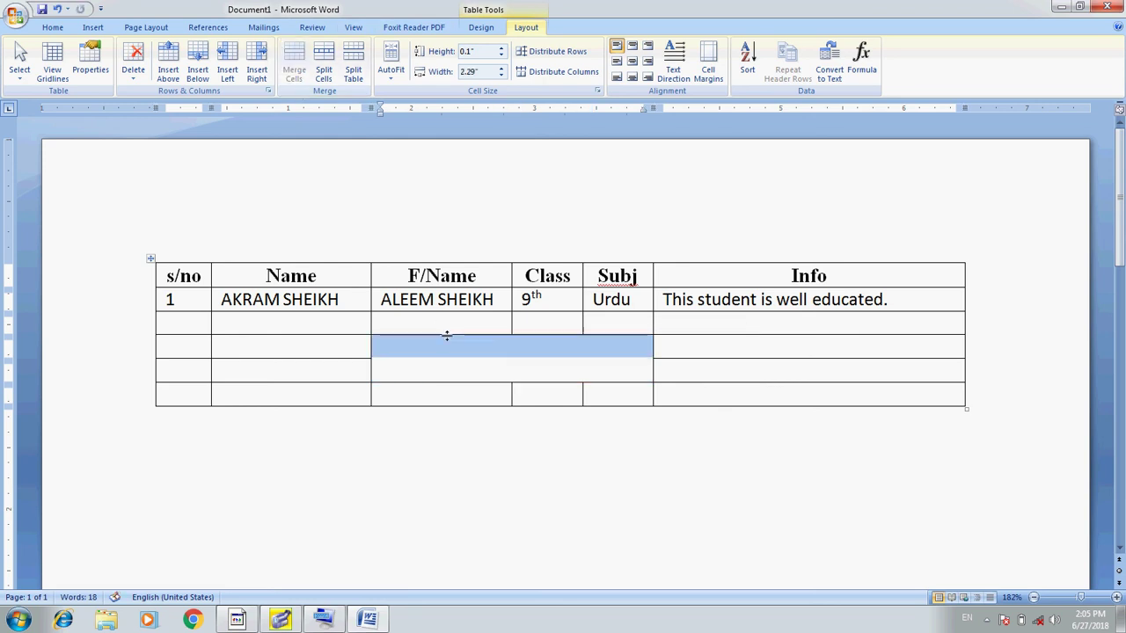
{"action": "left_click", "coordinate": [523, 361]}
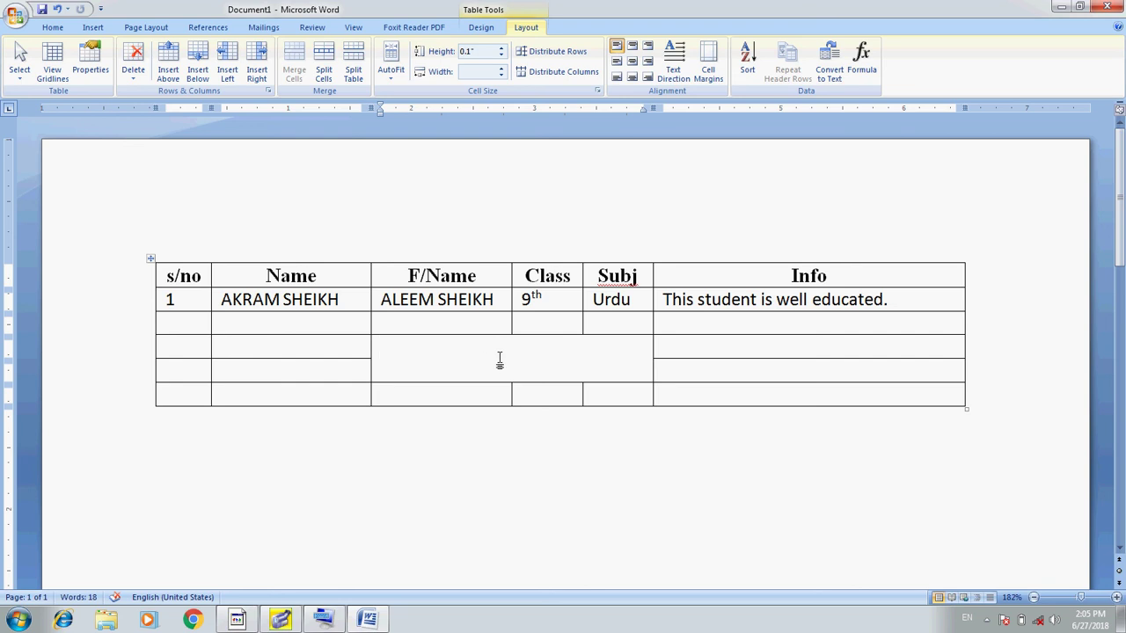
Add a row at the table bottom and extend the merged F/Name–Subj block downward.
{"action": "left_click", "coordinate": [708, 398]}
{"action": "key", "text": "Tab"}
{"action": "key", "text": "Tab"}
{"action": "key", "text": "Tab"}
{"action": "key", "text": "Tab"}
{"action": "key", "text": "Tab"}
{"action": "key", "text": "Tab"}
{"action": "key", "text": "Tab"}
{"action": "key", "text": "Tab"}
{"action": "key", "text": "Tab"}
{"action": "key", "text": "Tab"}
{"action": "key", "text": "Tab"}
{"action": "key", "text": "Tab"}
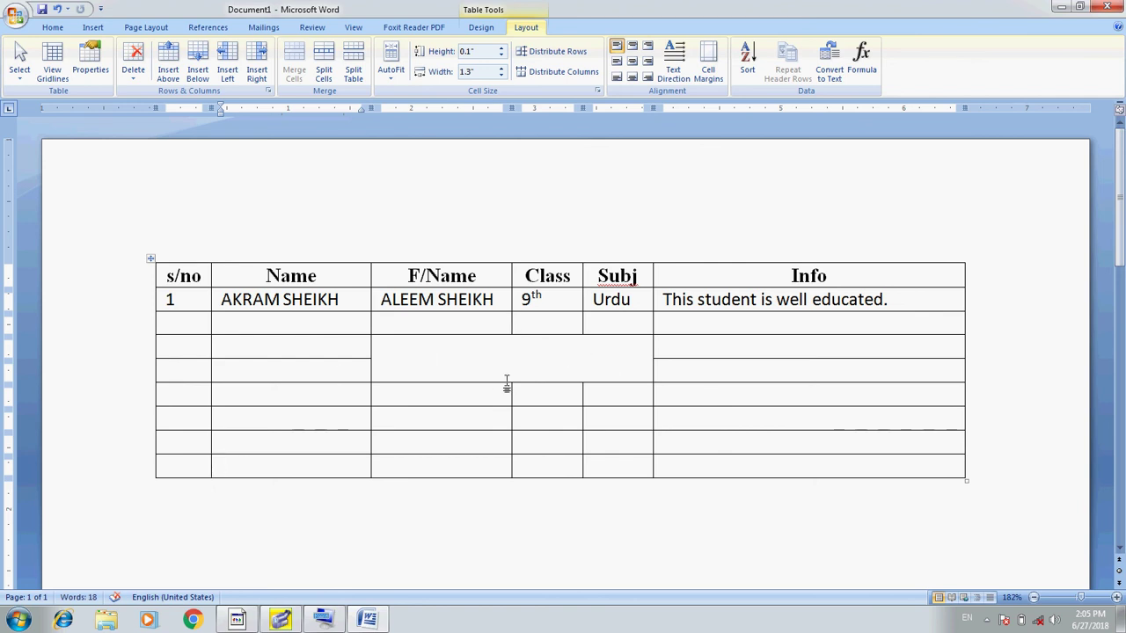
{"action": "left_click", "coordinate": [426, 365]}
{"action": "left_click_drag", "start_coordinate": [426, 365], "coordinate": [626, 426]}
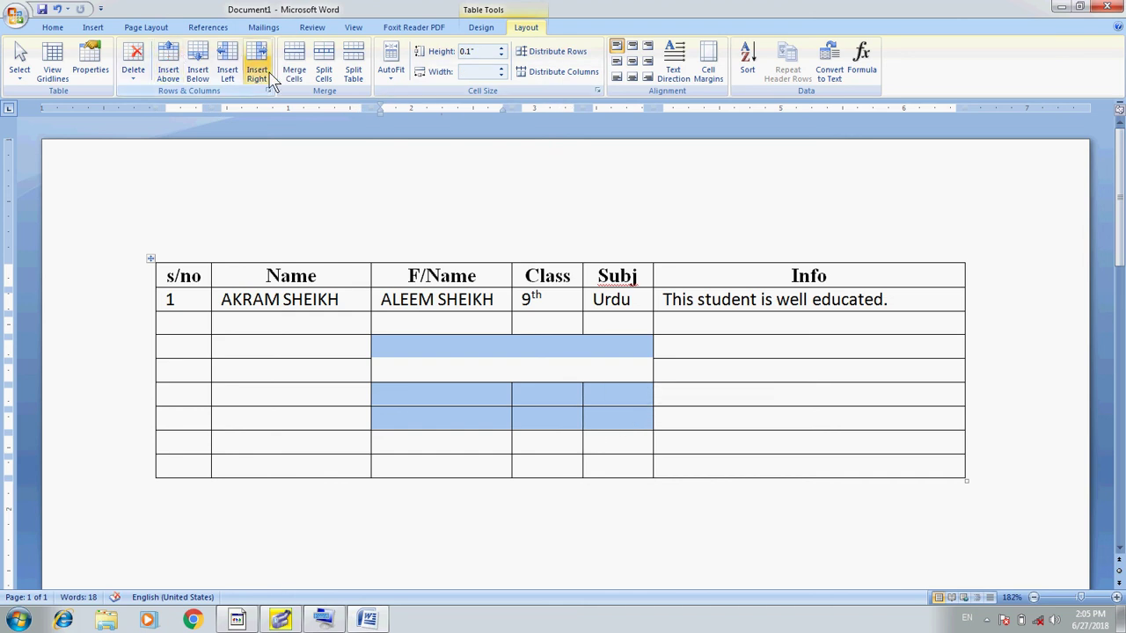
{"action": "left_click", "coordinate": [295, 77]}
{"action": "left_click", "coordinate": [510, 401]}
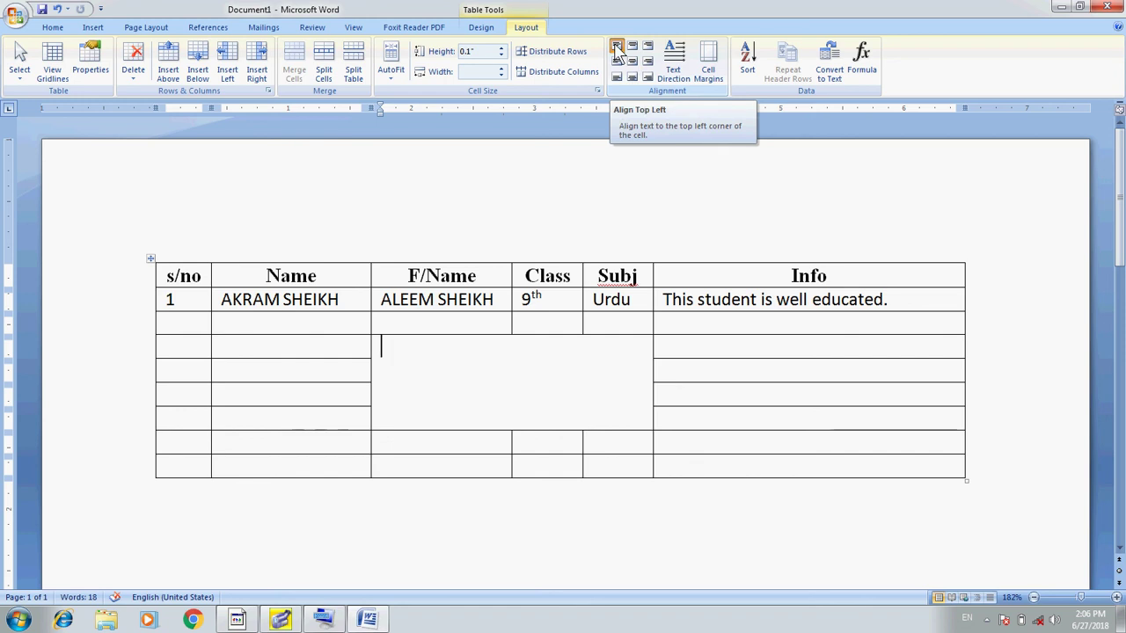
Set top-centre alignment and type 'Alignment' into the merged cell.
{"action": "left_click", "coordinate": [617, 49]}
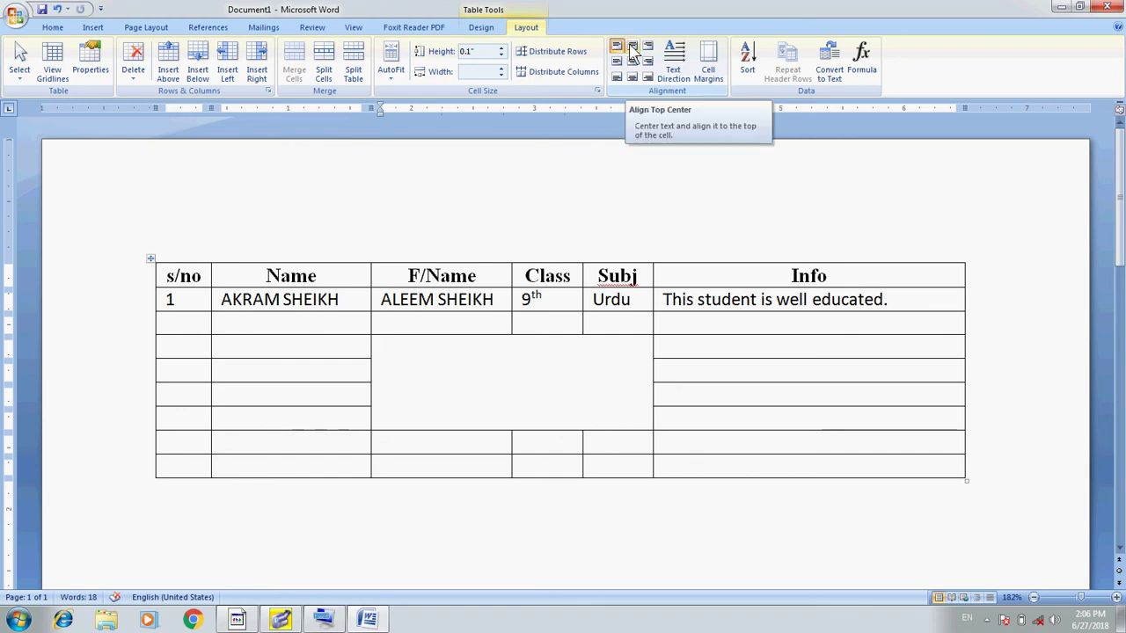
{"action": "left_click", "coordinate": [631, 51]}
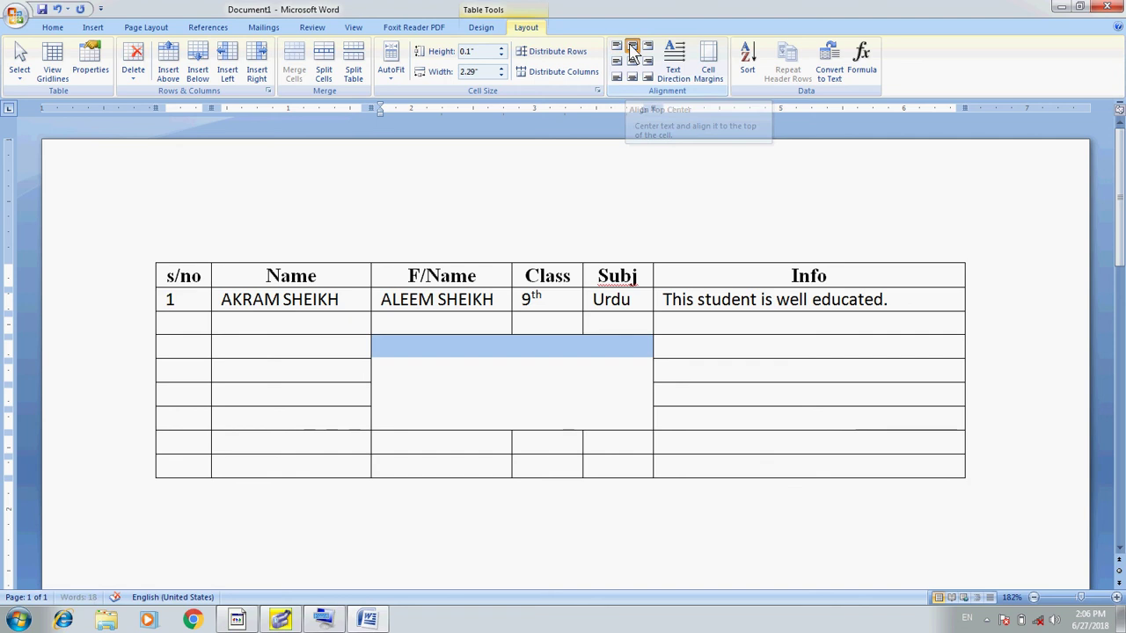
{"action": "left_click", "coordinate": [513, 356]}
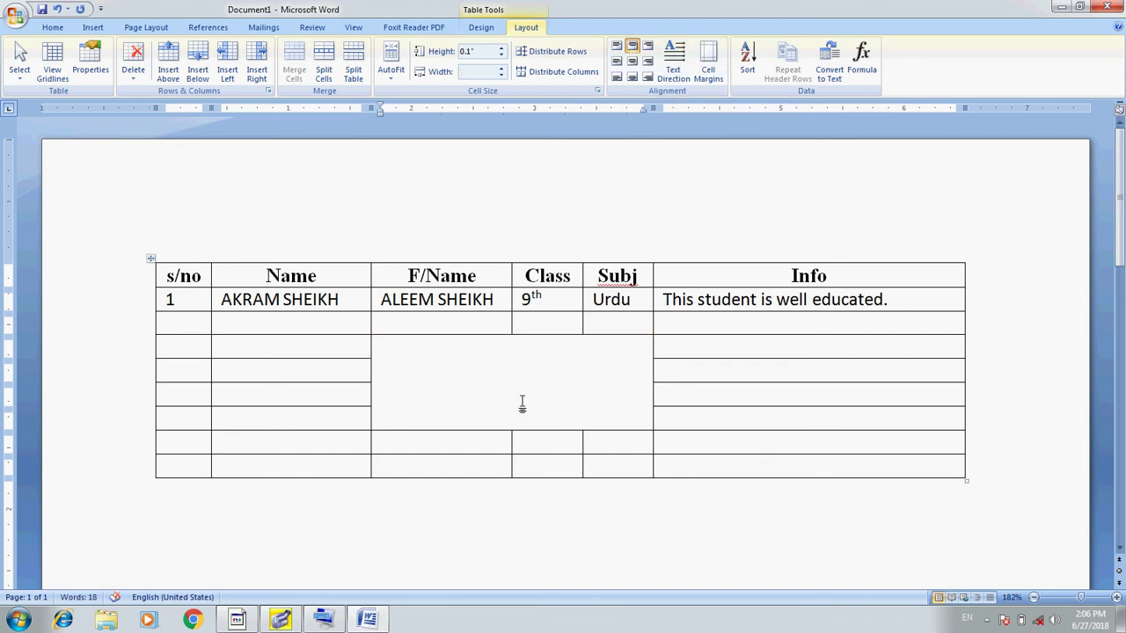
{"action": "type", "text": "C"}
{"action": "key", "text": "BackSpace"}
{"action": "type", "text": "Alignment"}
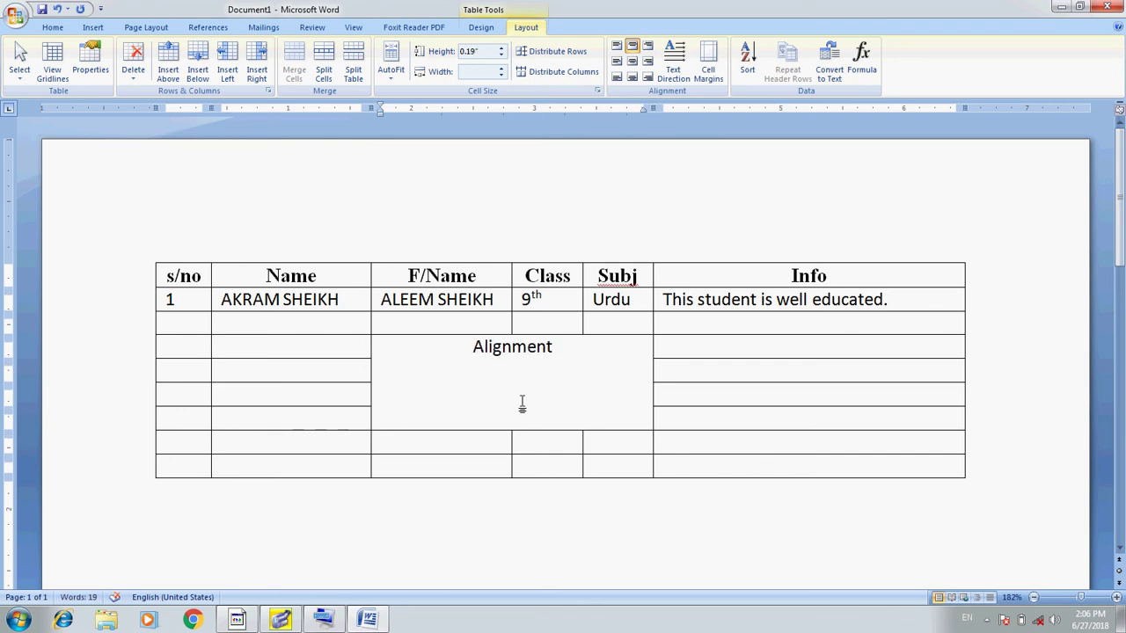
Try top-right, middle and bottom alignments, settle on centred, then delete 'Alignment'.
{"action": "left_click", "coordinate": [648, 50]}
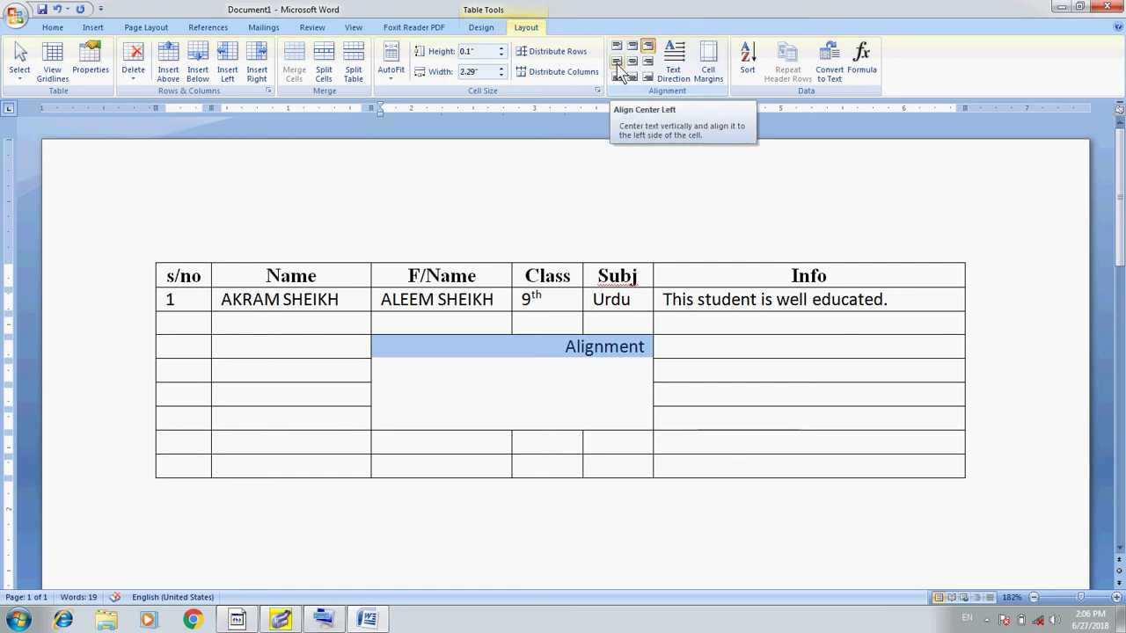
{"action": "left_click", "coordinate": [617, 63]}
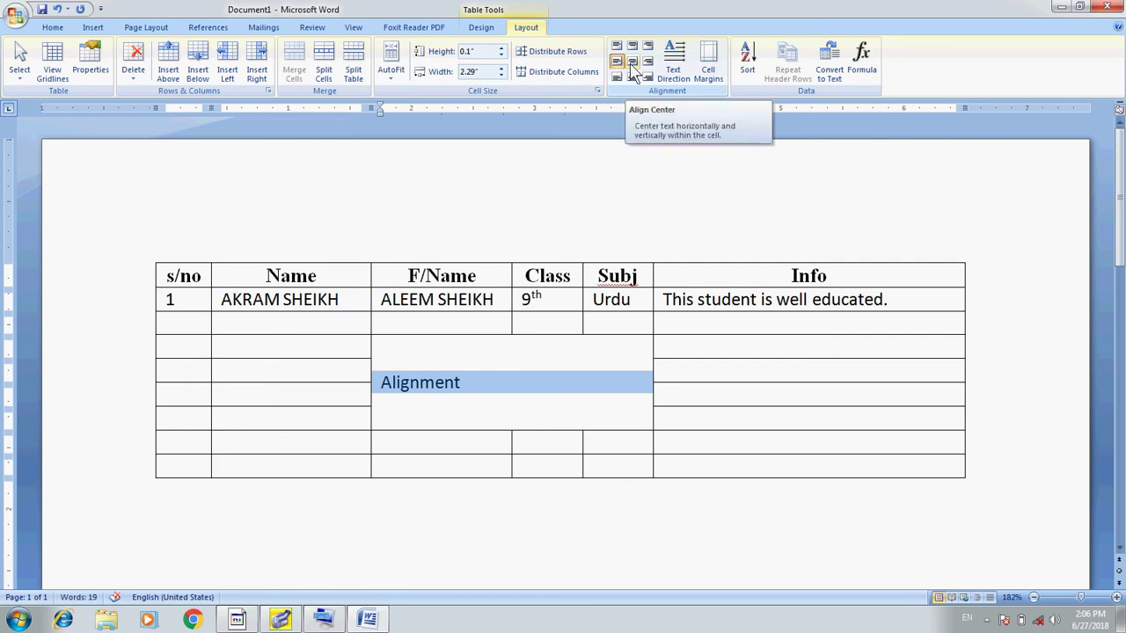
{"action": "left_click", "coordinate": [633, 63]}
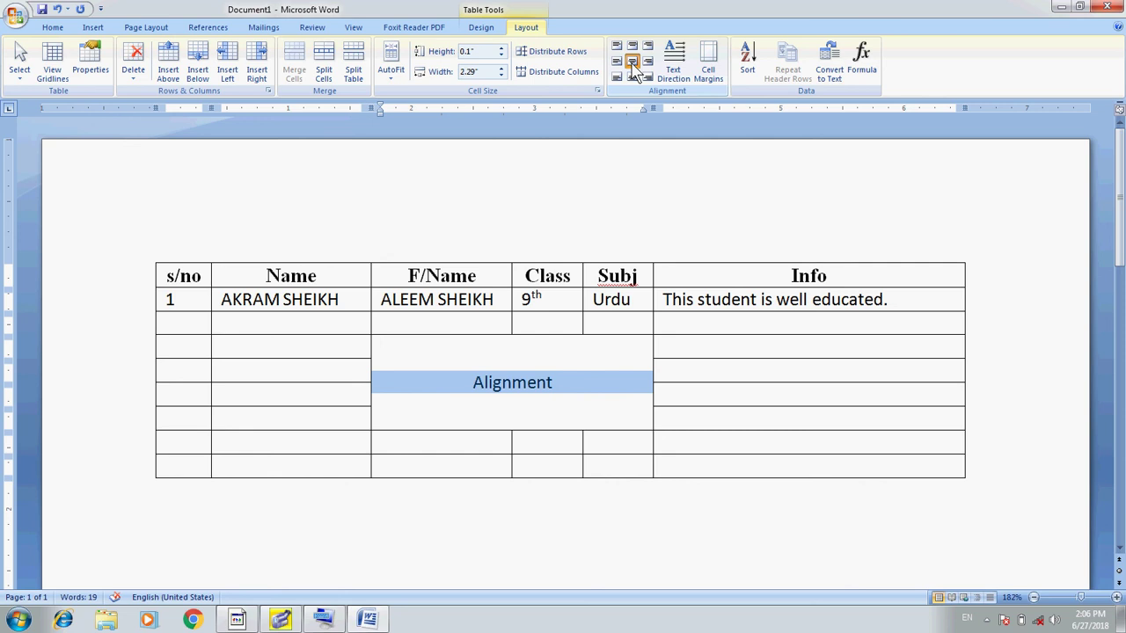
{"action": "left_click", "coordinate": [649, 63]}
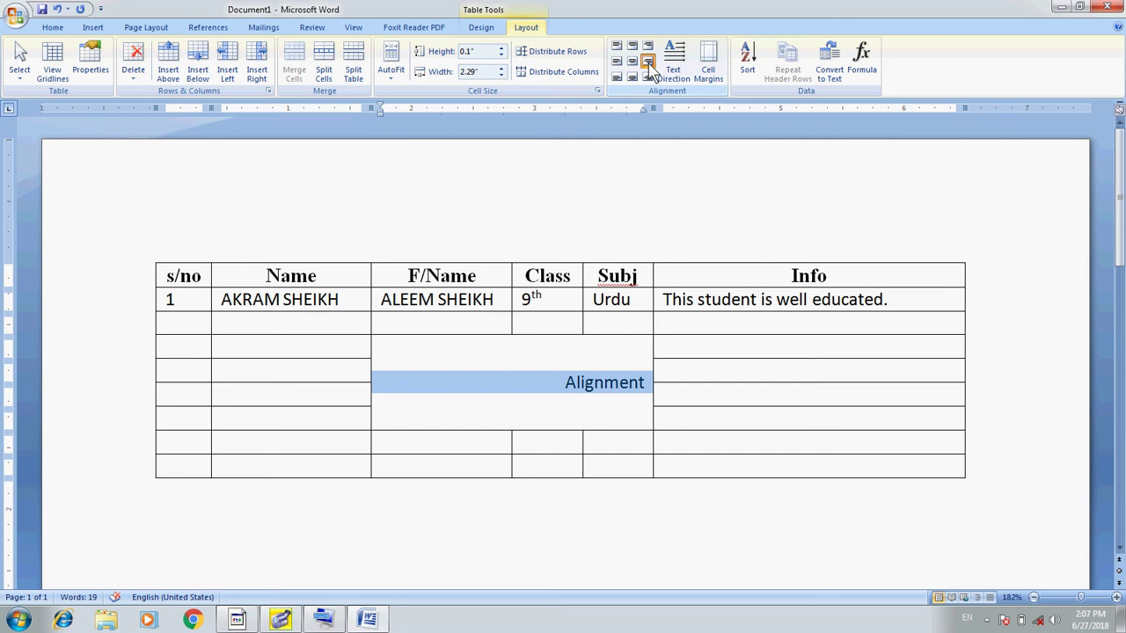
{"action": "left_click", "coordinate": [616, 79]}
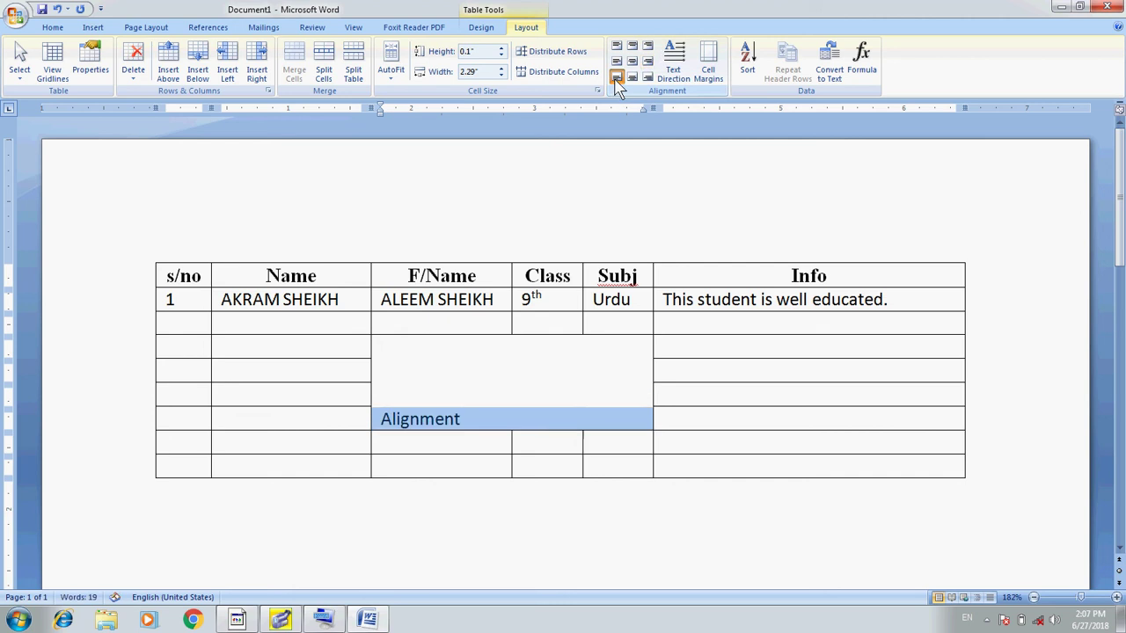
{"action": "left_click", "coordinate": [632, 78]}
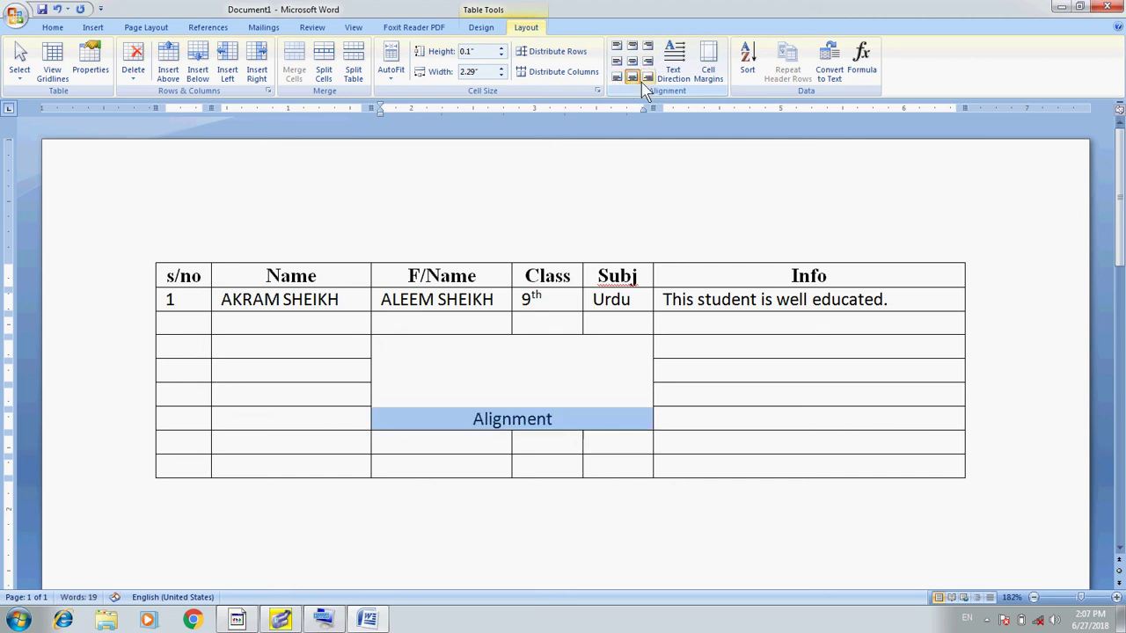
{"action": "left_click", "coordinate": [632, 61]}
{"action": "left_click", "coordinate": [566, 387]}
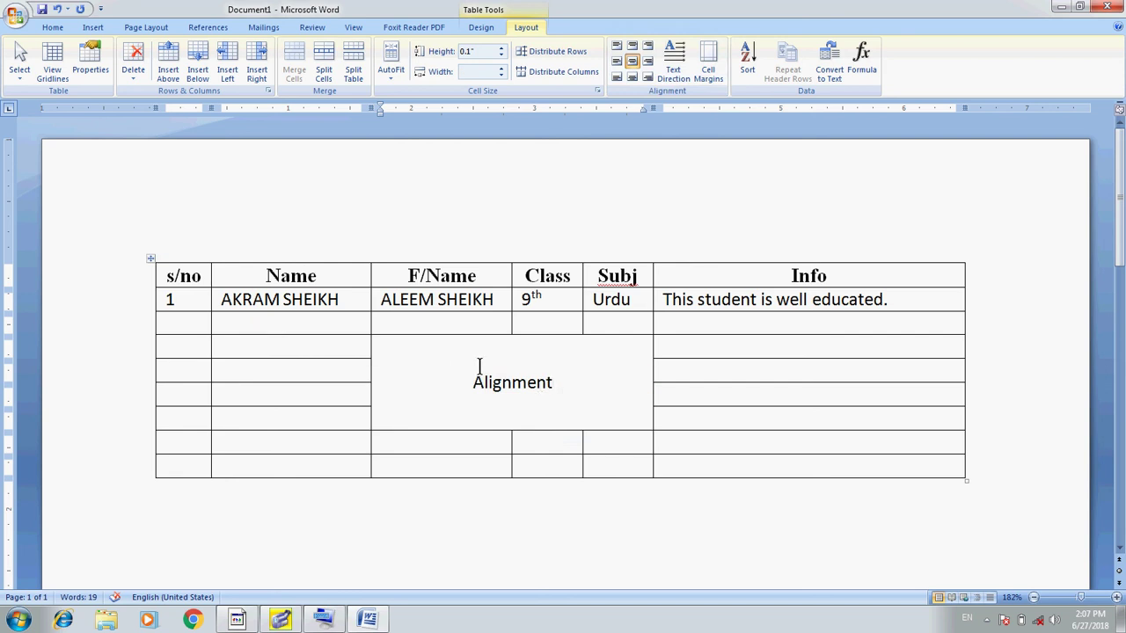
{"action": "key", "text": "BackSpace"}
{"action": "key", "text": "BackSpace"}
{"action": "key", "text": "BackSpace"}
{"action": "key", "text": "BackSpace"}
{"action": "key", "text": "BackSpace"}
{"action": "key", "text": "BackSpace"}
{"action": "key", "text": "BackSpace"}
{"action": "key", "text": "BackSpace"}
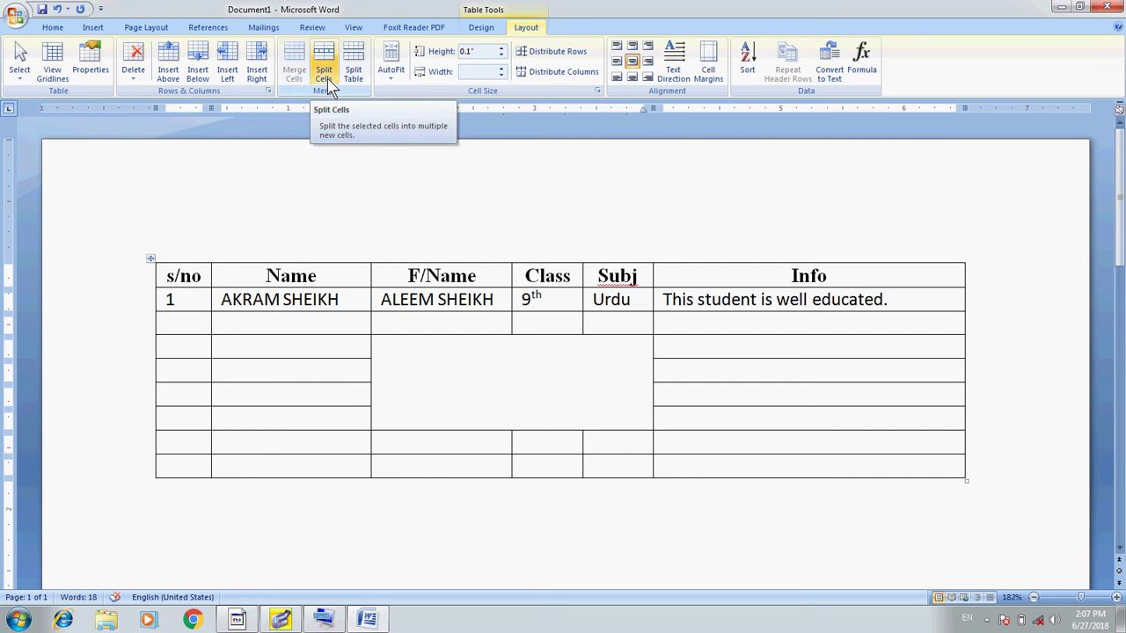
Split the merged cell into 4 columns by 2 rows with Split Cells.
{"action": "right_click", "coordinate": [510, 387]}
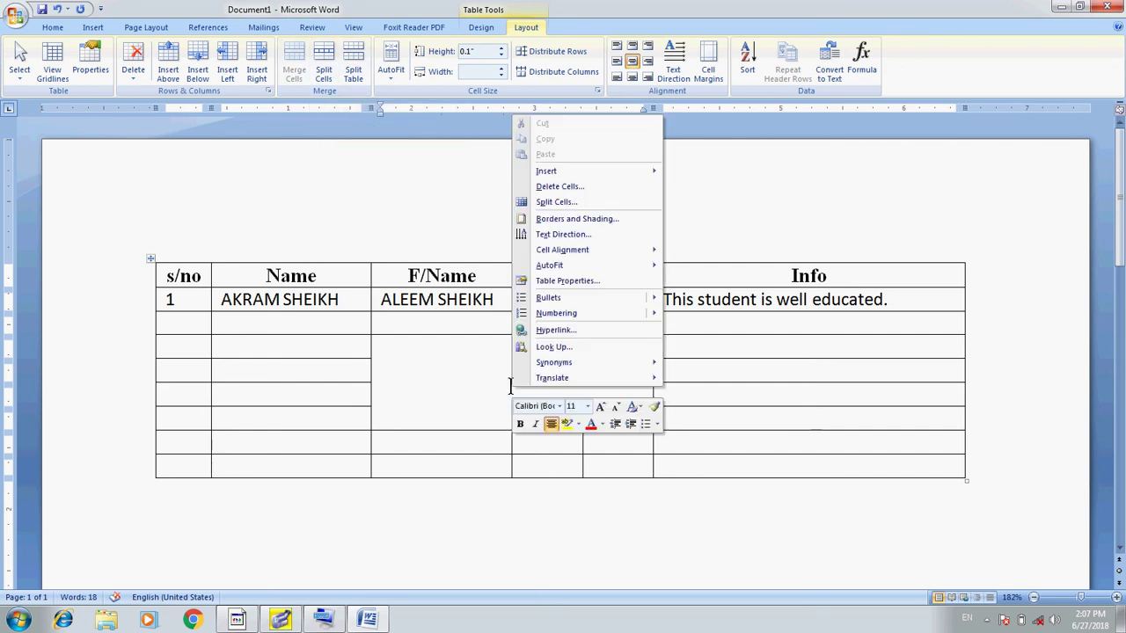
{"action": "left_click", "coordinate": [622, 206]}
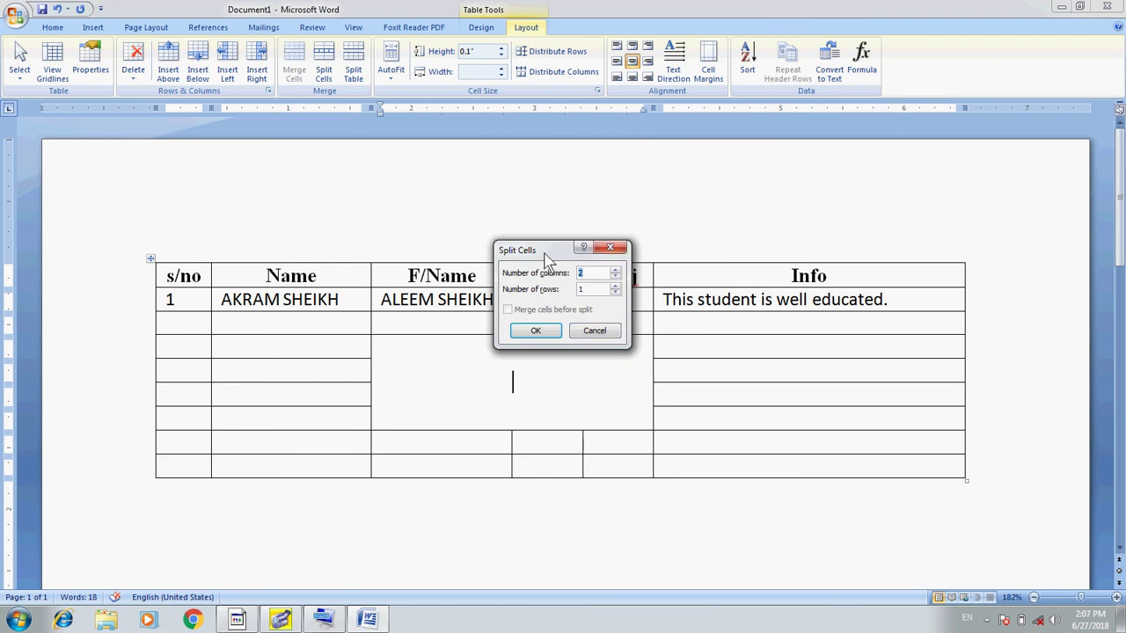
{"action": "left_click_drag", "start_coordinate": [564, 253], "coordinate": [676, 221]}
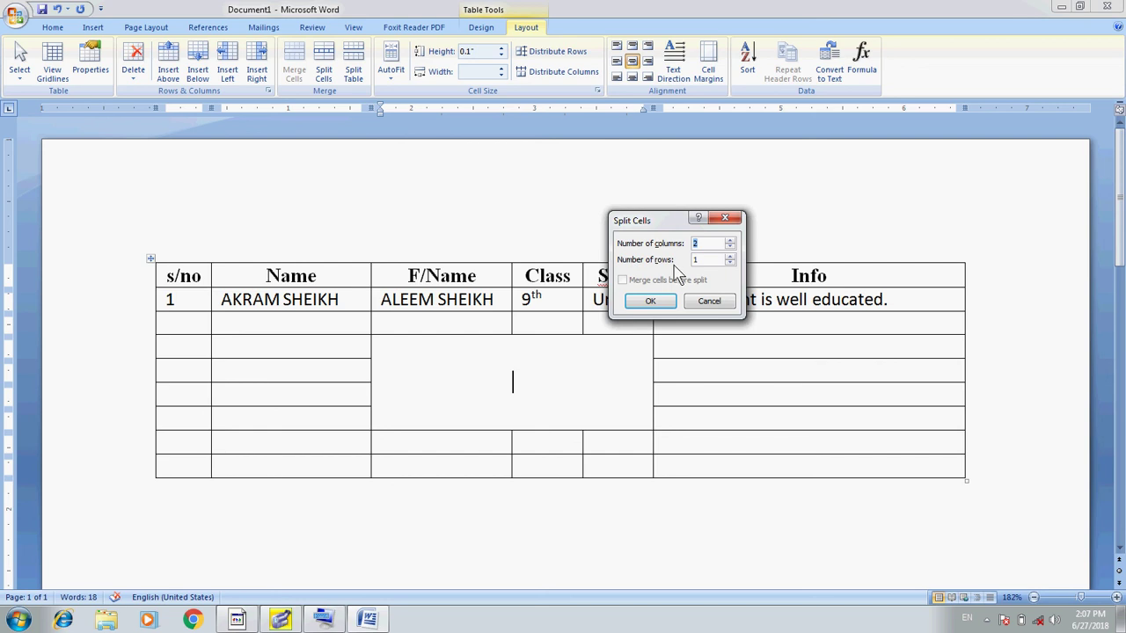
{"action": "left_click", "coordinate": [709, 302]}
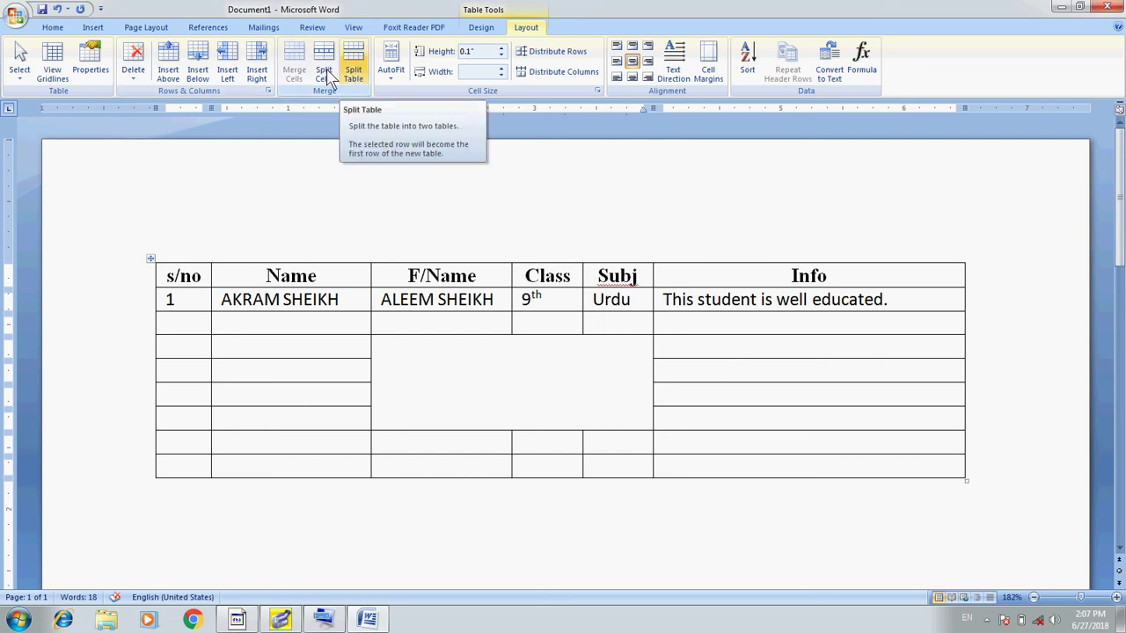
{"action": "left_click", "coordinate": [323, 75]}
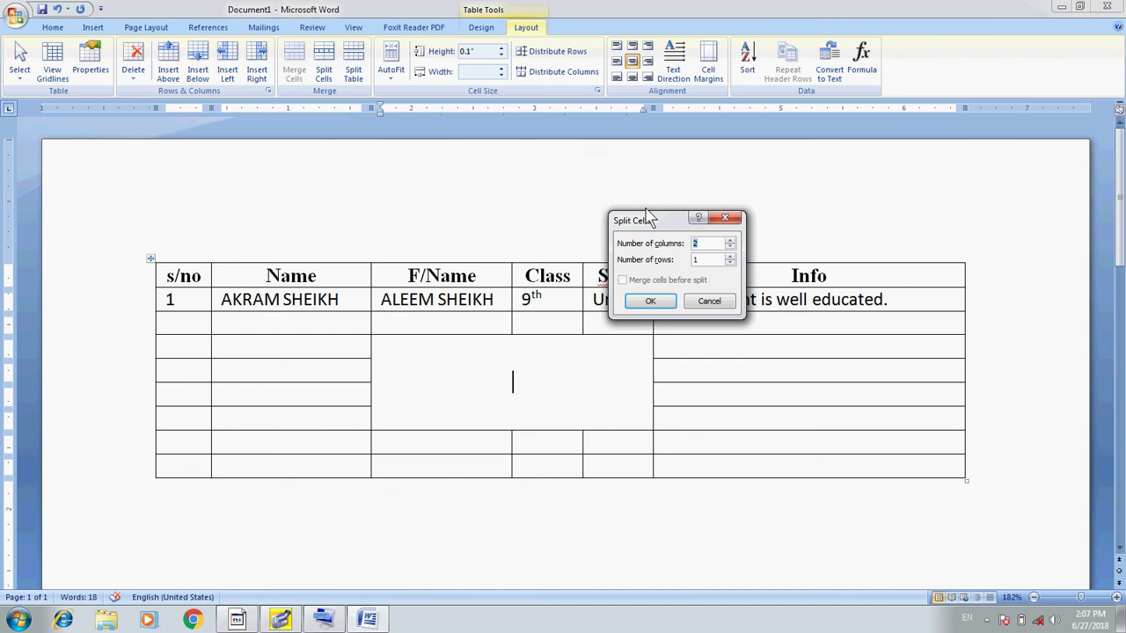
{"action": "mouse_move", "coordinate": [720, 220]}
{"action": "left_mouse_down"}
{"action": "mouse_move", "coordinate": [799, 201]}
{"action": "mouse_move", "coordinate": [837, 314]}
{"action": "left_mouse_up"}
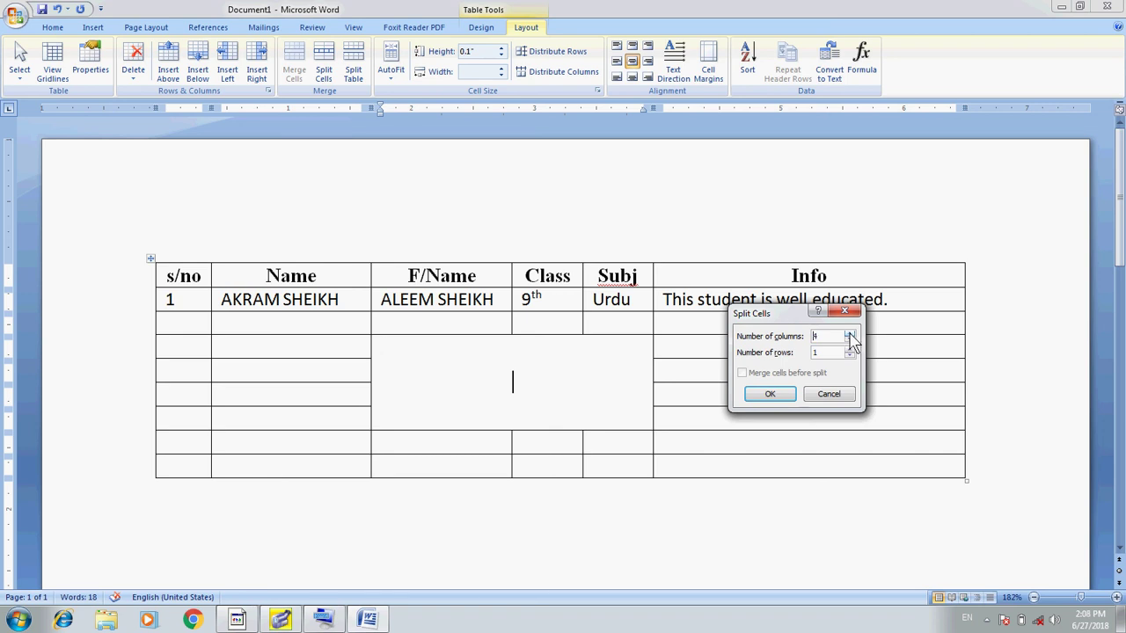
{"action": "left_click", "coordinate": [849, 349]}
{"action": "left_click", "coordinate": [849, 356]}
{"action": "left_click", "coordinate": [850, 355]}
{"action": "left_click", "coordinate": [850, 355]}
{"action": "left_click", "coordinate": [771, 394]}
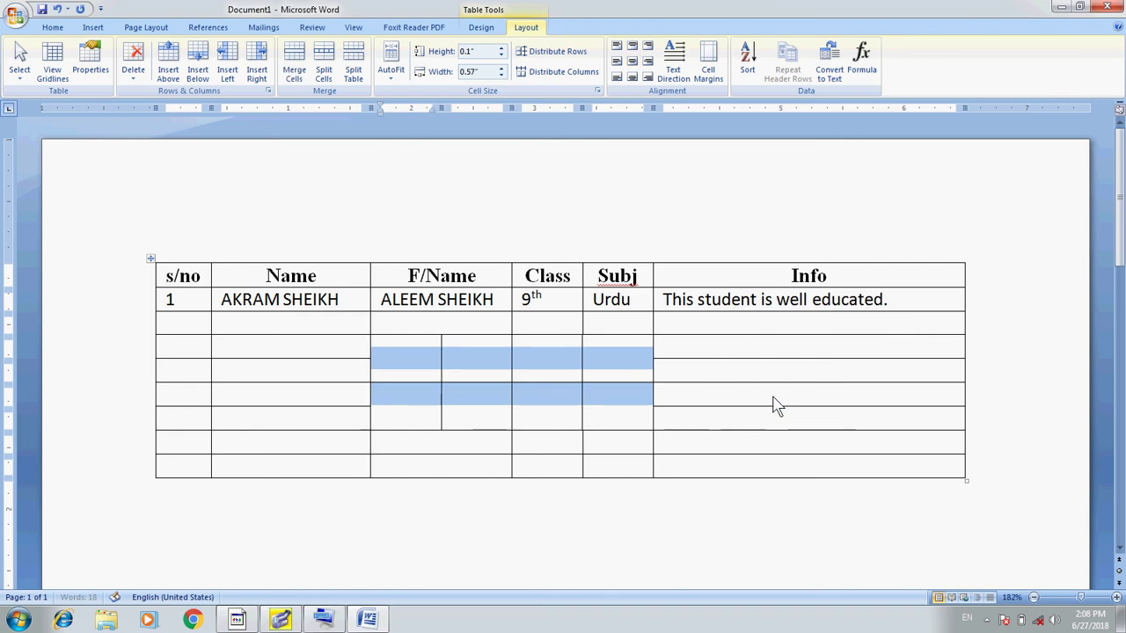
Undo Split Cells, restoring one empty merged cell over four blank rows, then inspect the table.
{"action": "left_click", "coordinate": [626, 408]}
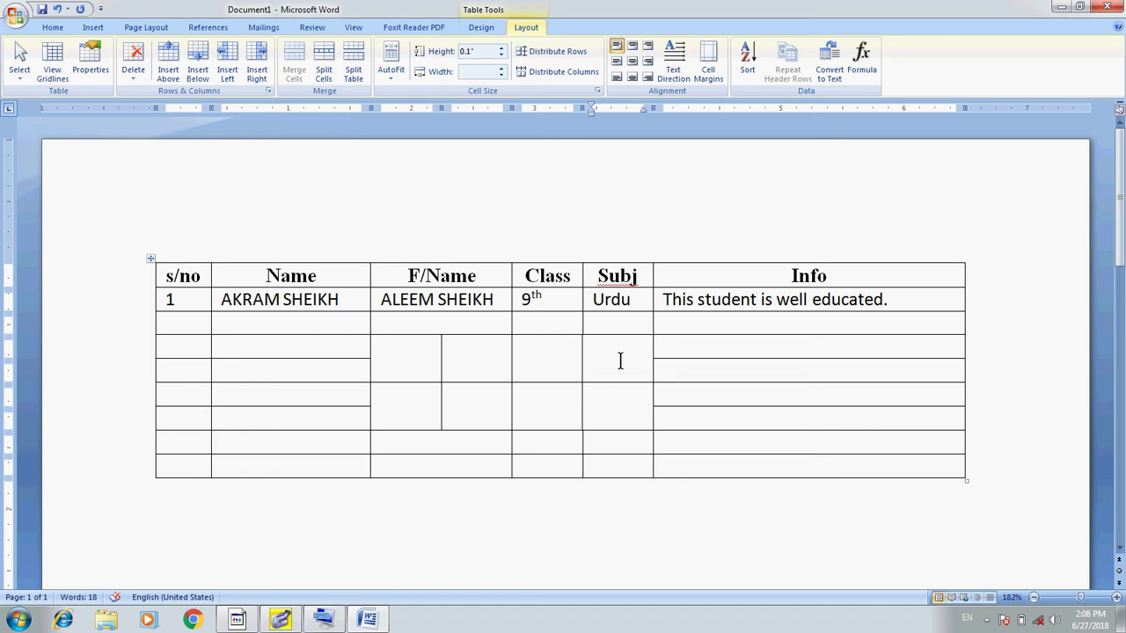
{"action": "key", "text": "ctrl+z"}
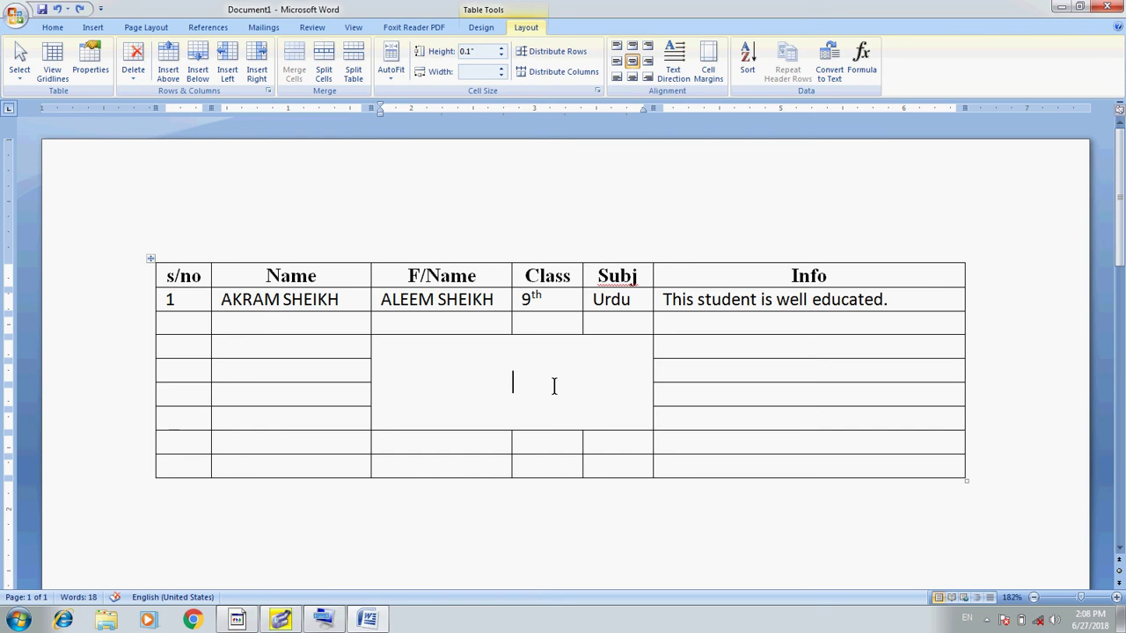
{"action": "left_click", "coordinate": [142, 283]}
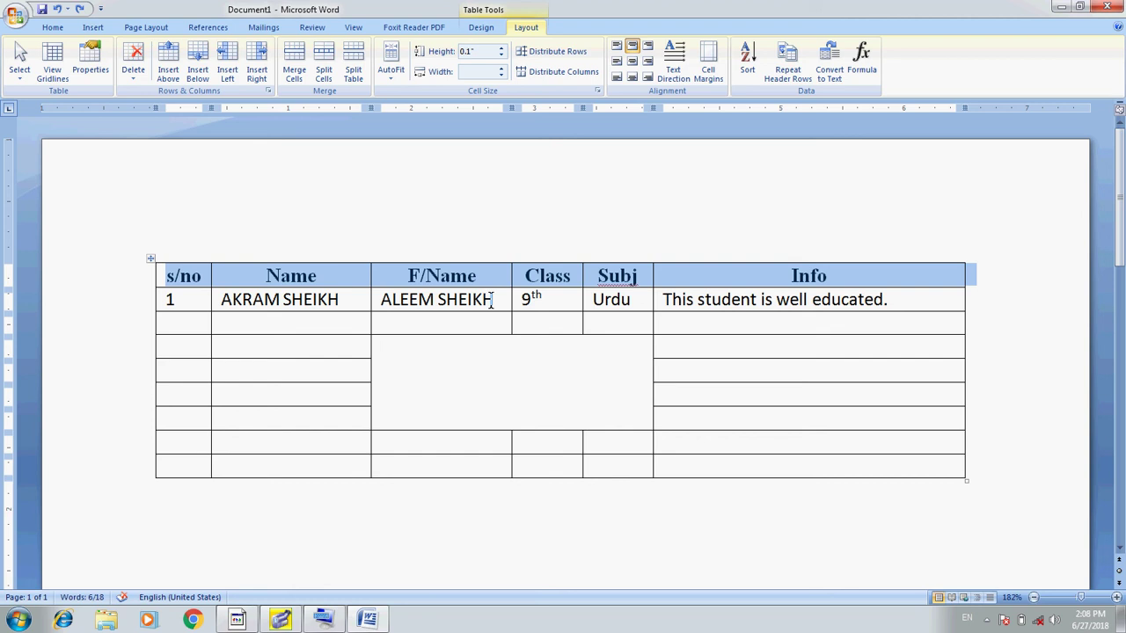
{"action": "left_click", "coordinate": [567, 399]}
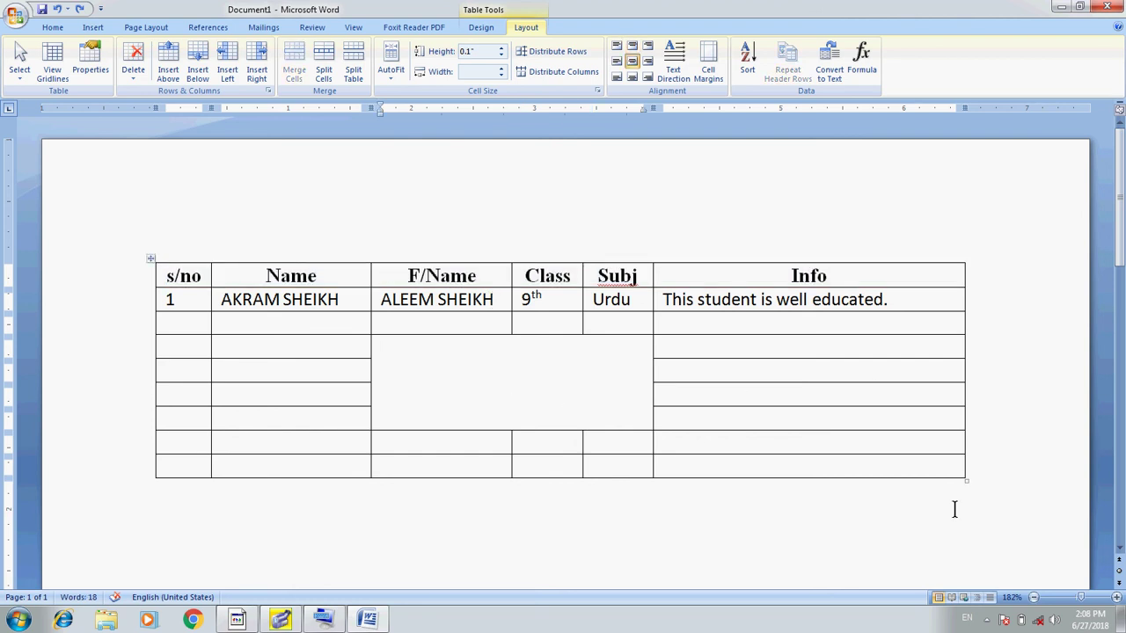
{"action": "left_click", "coordinate": [987, 620]}
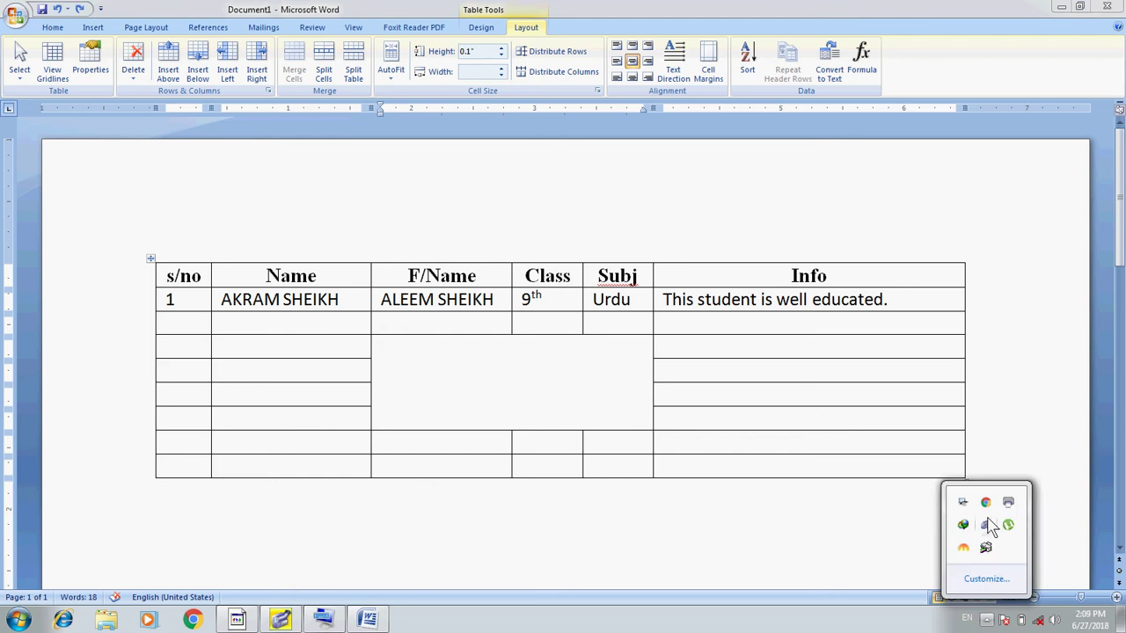
{"action": "left_click", "coordinate": [987, 527]}
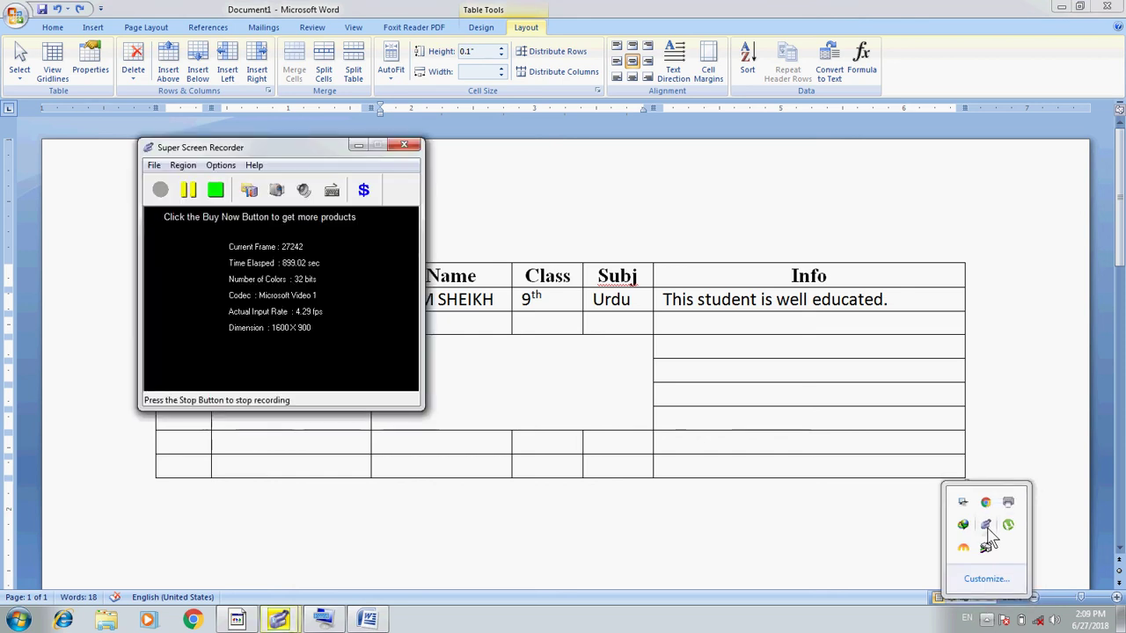